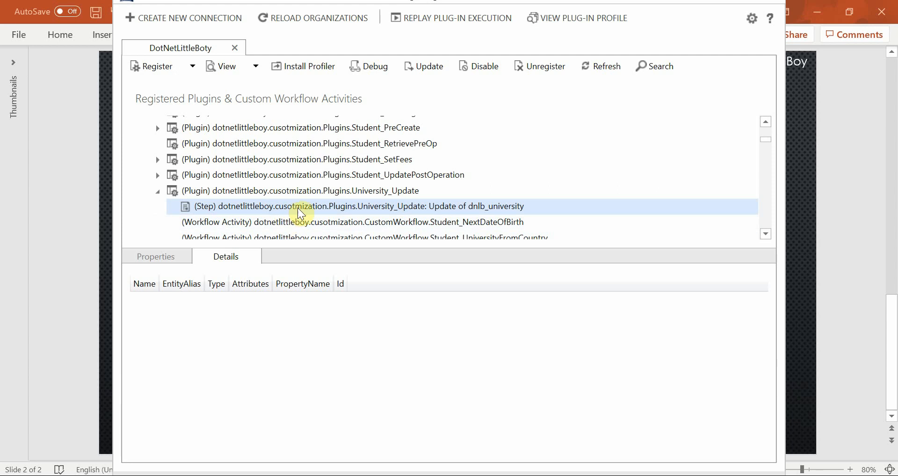
Step: Inspect the registered University_Update plugin step on dnlb_university and its available pipeline execution stages, leaving the configuration as is
{"action": "double_click", "coordinate": [302, 214]}
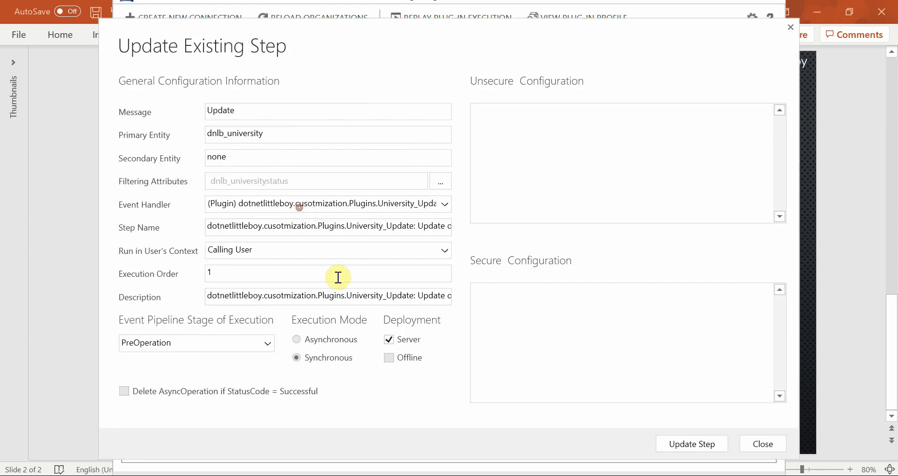
{"action": "left_click", "coordinate": [193, 345]}
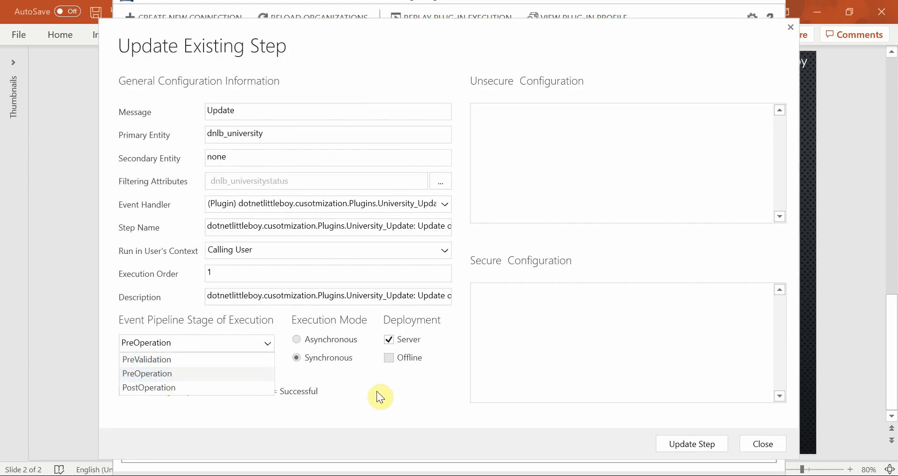
{"action": "left_click", "coordinate": [759, 444]}
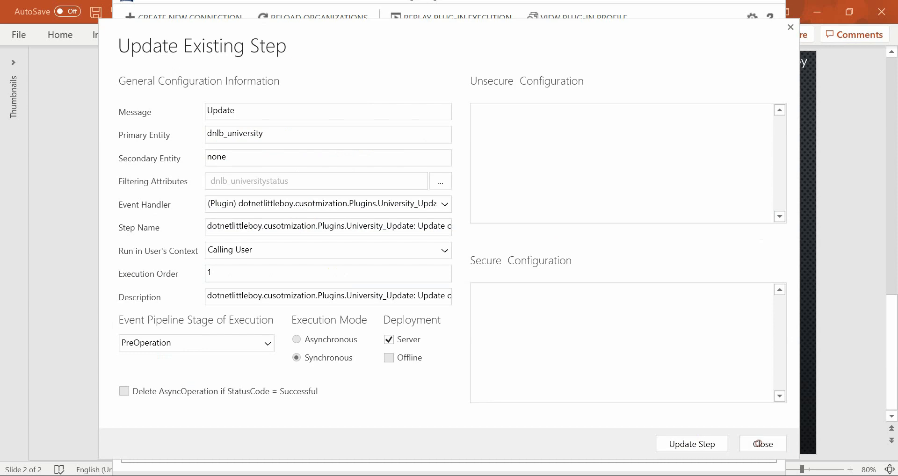
Step: Switch to Visual Studio and examine the context.Depth check inside the Stage 40 condition of University_Update.cs
{"action": "left_click", "coordinate": [571, 475]}
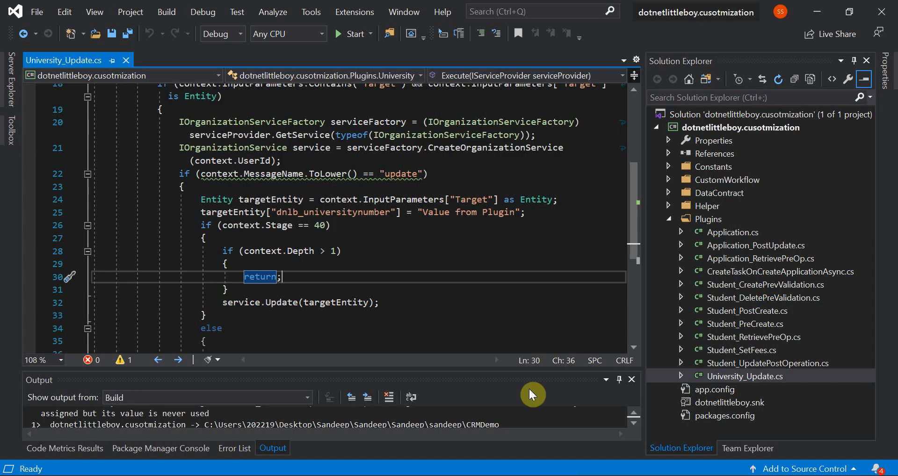
{"action": "left_click", "coordinate": [375, 256]}
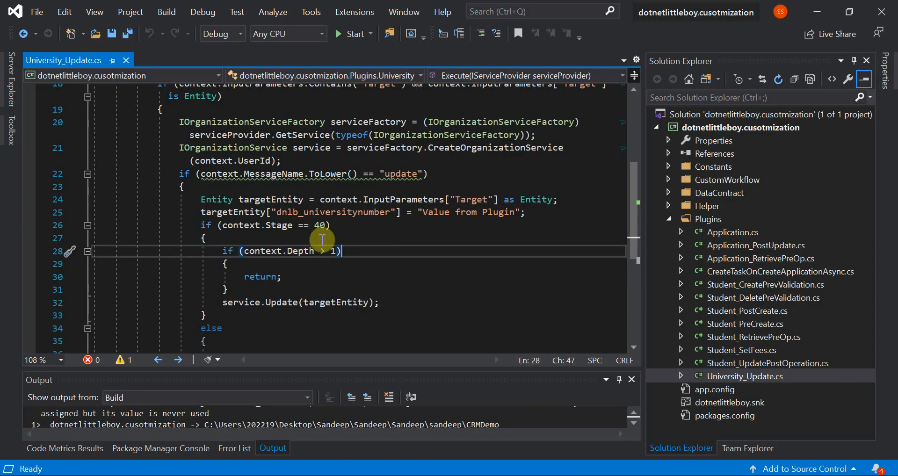
{"action": "left_click", "coordinate": [304, 251]}
{"action": "left_click", "coordinate": [376, 256]}
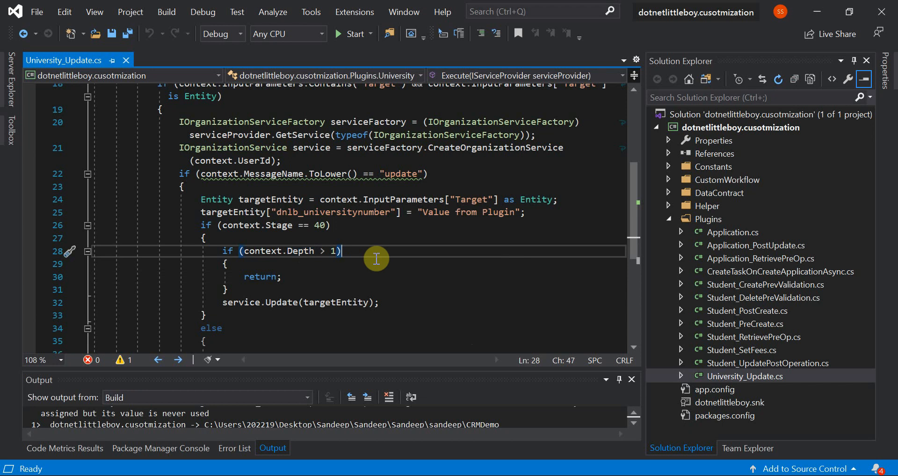
Step: Switch to the Dynamics 365 Oxford University record in Chrome and view the University Status options without changing the selection
{"action": "mouse_move", "coordinate": [410, 470]}
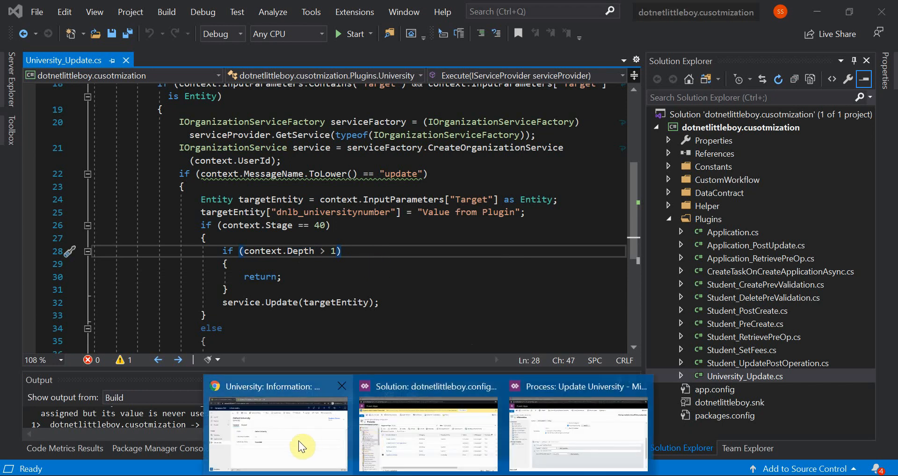
{"action": "left_click", "coordinate": [298, 440]}
{"action": "left_click", "coordinate": [327, 287]}
{"action": "left_click", "coordinate": [314, 320]}
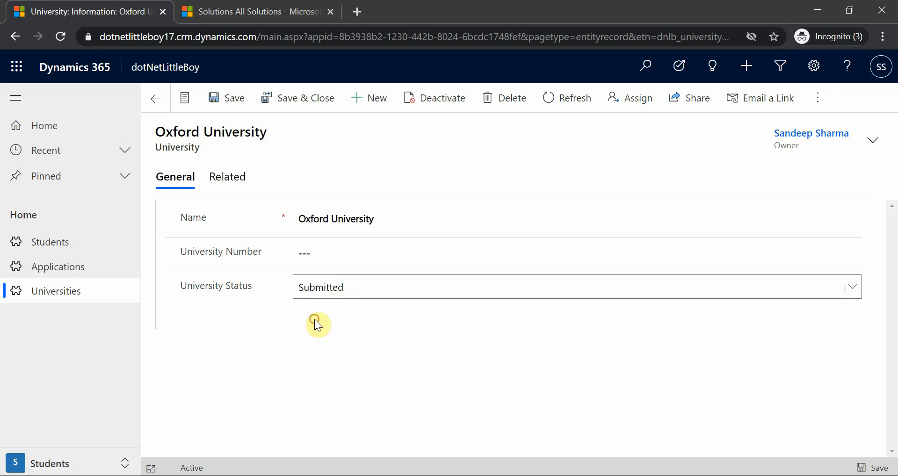
{"action": "left_click", "coordinate": [321, 297]}
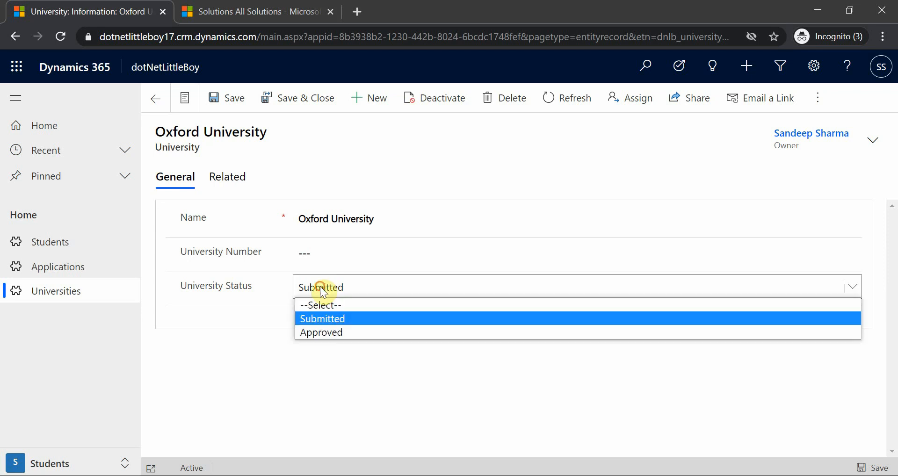
{"action": "left_click", "coordinate": [286, 350]}
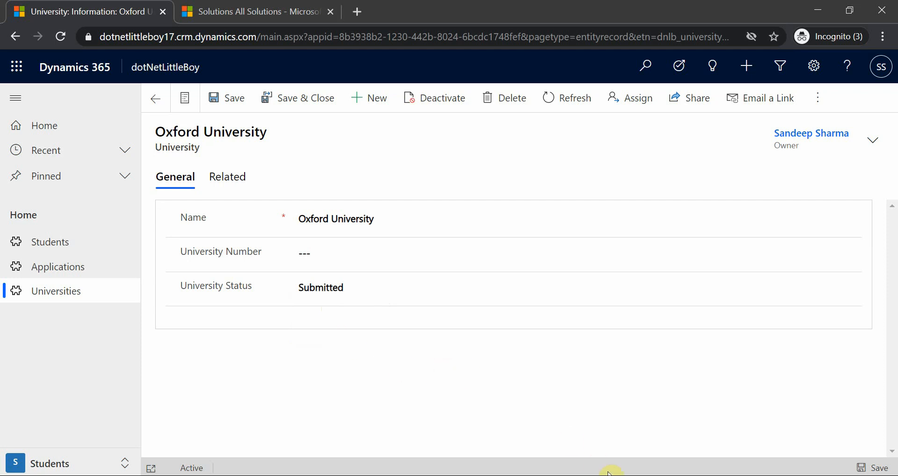
Step: Return to Visual Studio and review the depth check and its return block in University_Update.cs
{"action": "key", "text": "alt+Tab"}
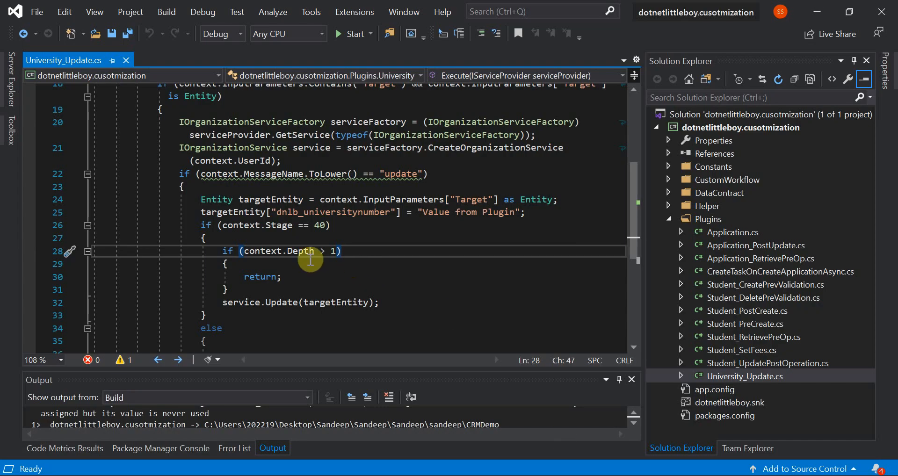
{"action": "left_click", "coordinate": [330, 253]}
{"action": "left_click", "coordinate": [366, 252]}
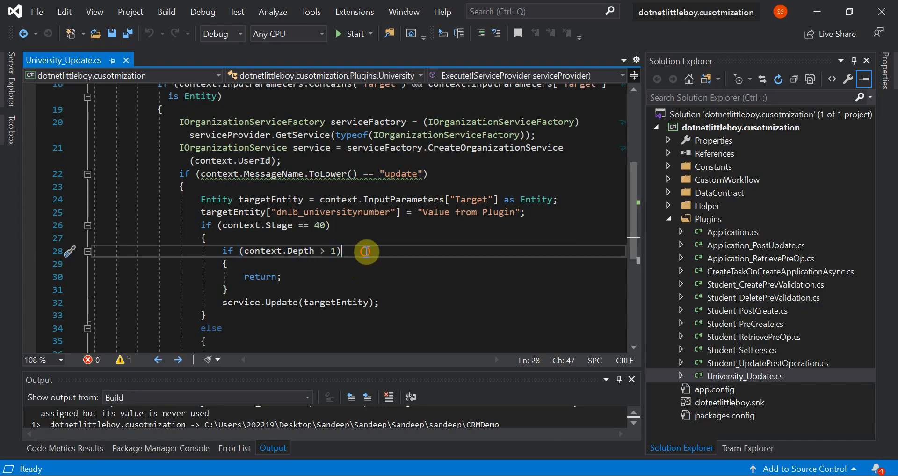
{"action": "left_click", "coordinate": [241, 288]}
{"action": "left_click", "coordinate": [237, 288]}
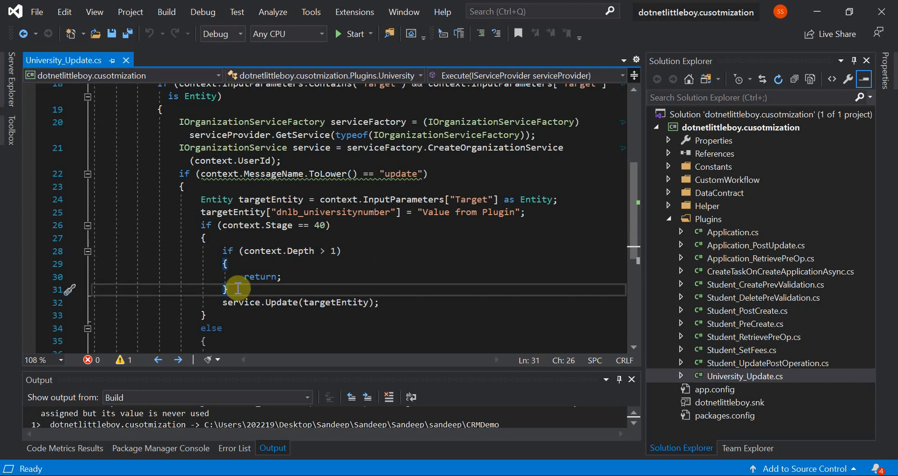
Step: Remove the empty else block and the blank line after the Stage 40 condition, and save University_Update.cs
{"action": "left_click", "coordinate": [226, 313]}
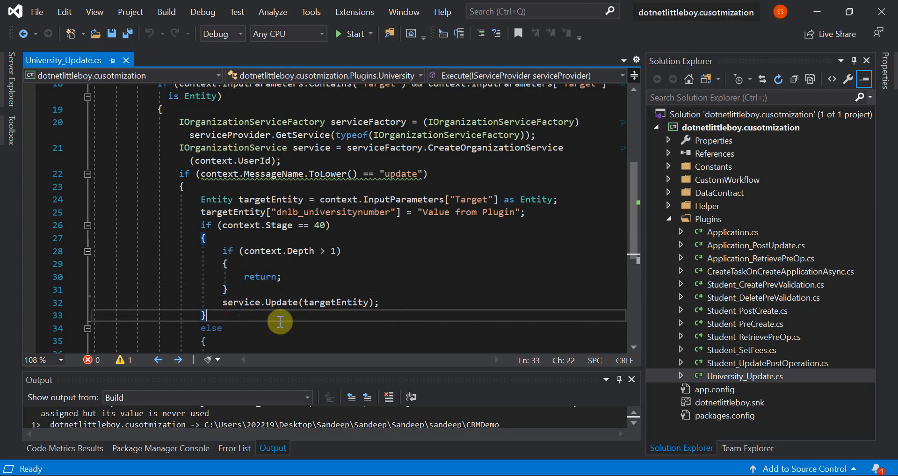
{"action": "scroll", "coordinate": [327, 304], "scroll_direction": "down", "scroll_amount": 2}
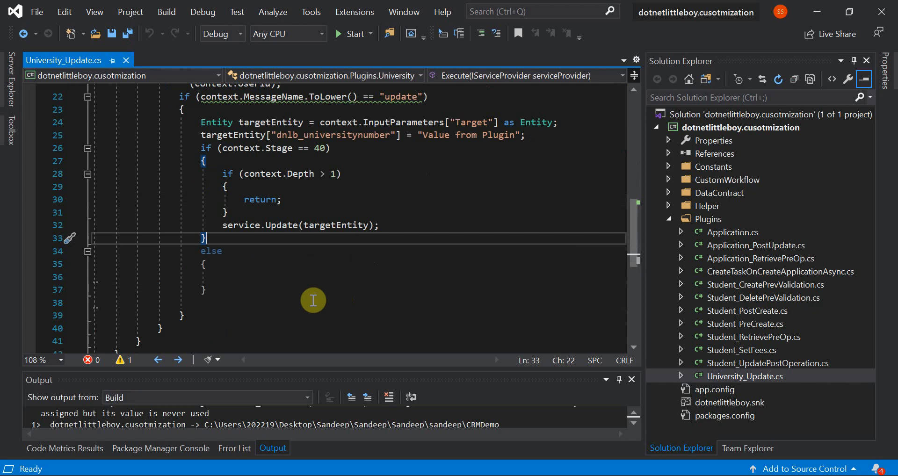
{"action": "scroll", "coordinate": [313, 300], "scroll_direction": "up", "scroll_amount": 3}
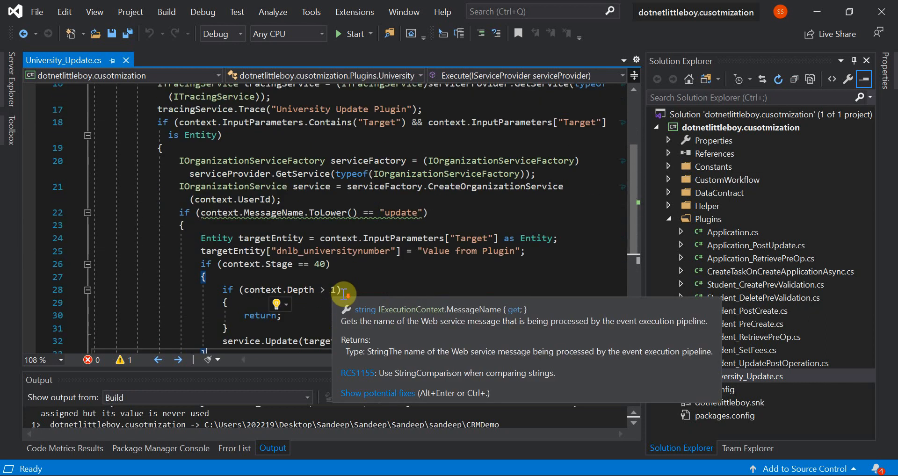
{"action": "scroll", "coordinate": [344, 294], "scroll_direction": "down", "scroll_amount": 3}
{"action": "scroll", "coordinate": [323, 297], "scroll_direction": "up", "scroll_amount": 3}
{"action": "scroll", "coordinate": [286, 298], "scroll_direction": "down", "scroll_amount": 3}
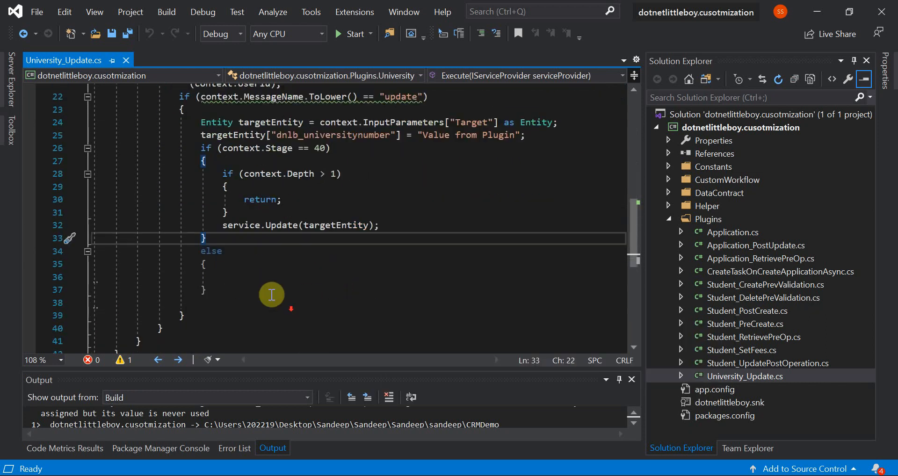
{"action": "key", "text": "shift+Down"}
{"action": "key", "text": "shift+Down"}
{"action": "key", "text": "shift+Down"}
{"action": "key", "text": "shift+Down"}
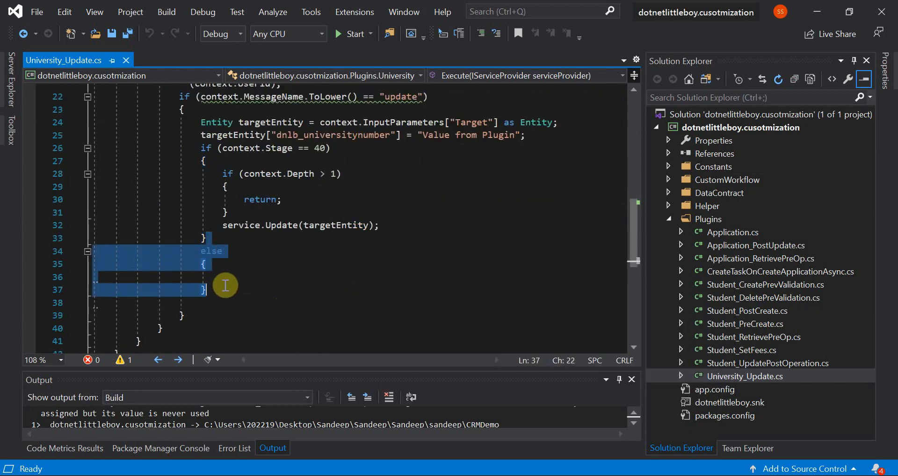
{"action": "key", "text": "Delete"}
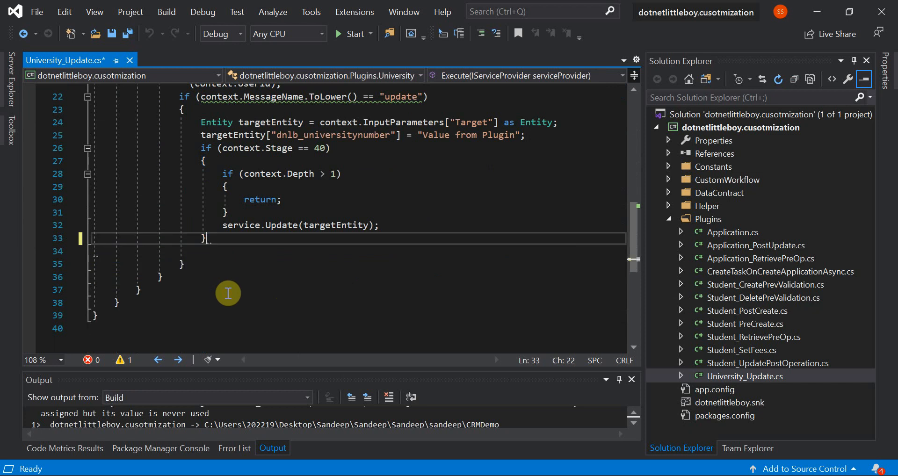
{"action": "key", "text": "Down"}
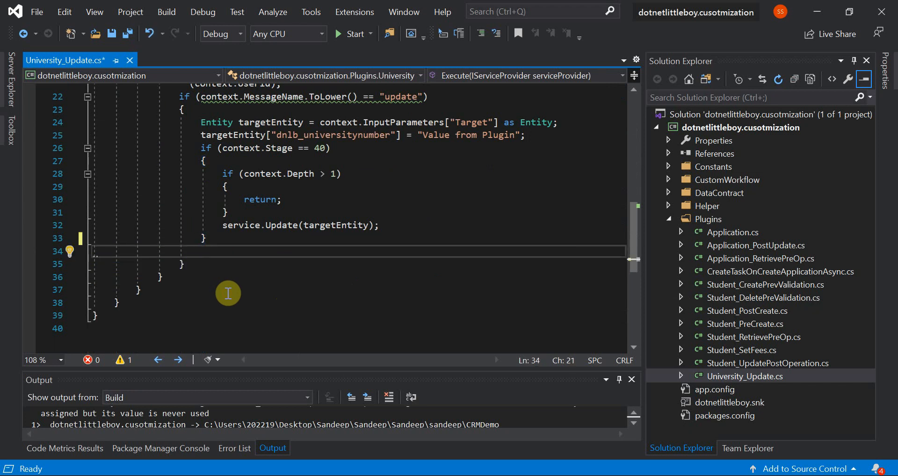
{"action": "key", "text": "BackSpace"}
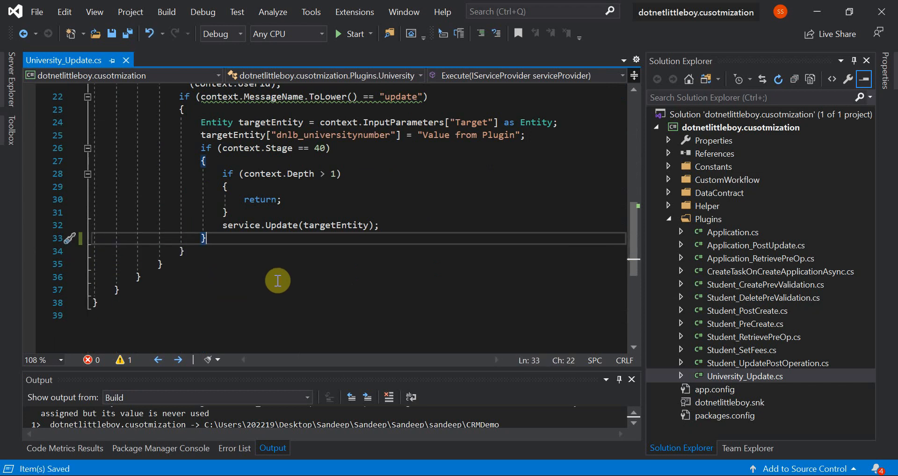
{"action": "left_click", "coordinate": [280, 277]}
{"action": "scroll", "coordinate": [280, 278], "scroll_direction": "up", "scroll_amount": 1}
{"action": "key", "text": "ctrl+s"}
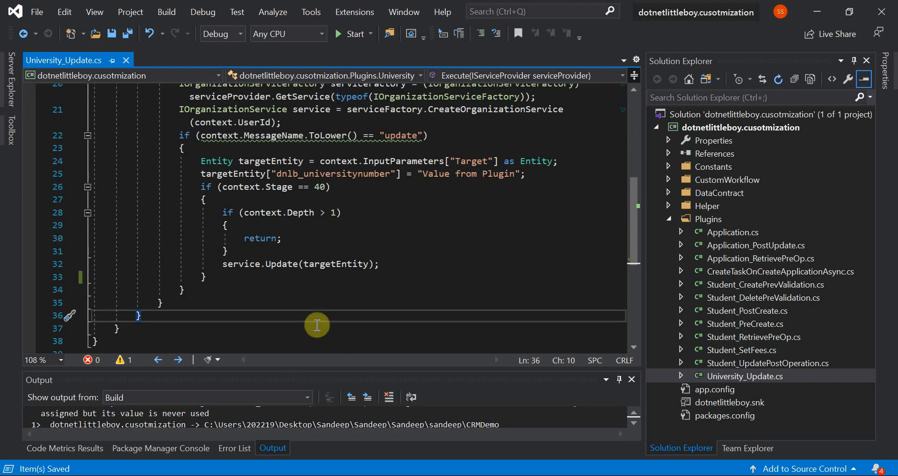
Step: Enlarge the build output area and rebuild the dotnetlittleboy.cusotmization solution
{"action": "left_click_drag", "start_coordinate": [357, 367], "coordinate": [359, 316]}
{"action": "left_click", "coordinate": [501, 253]}
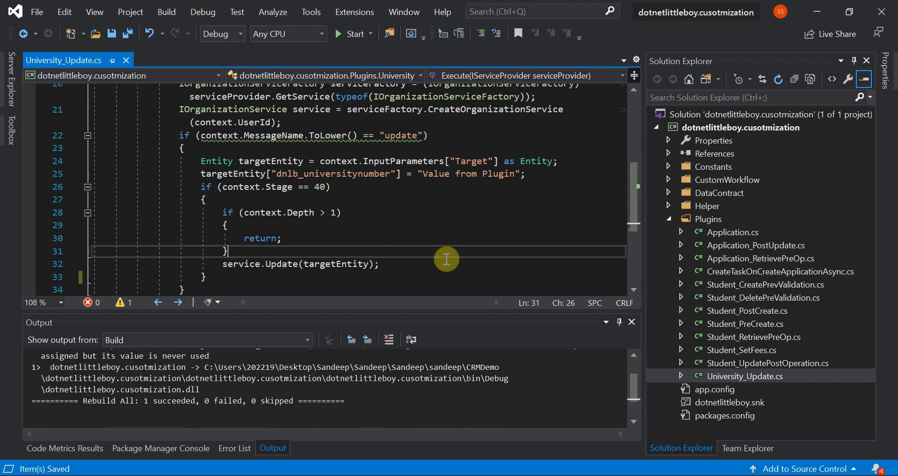
{"action": "left_click", "coordinate": [730, 116]}
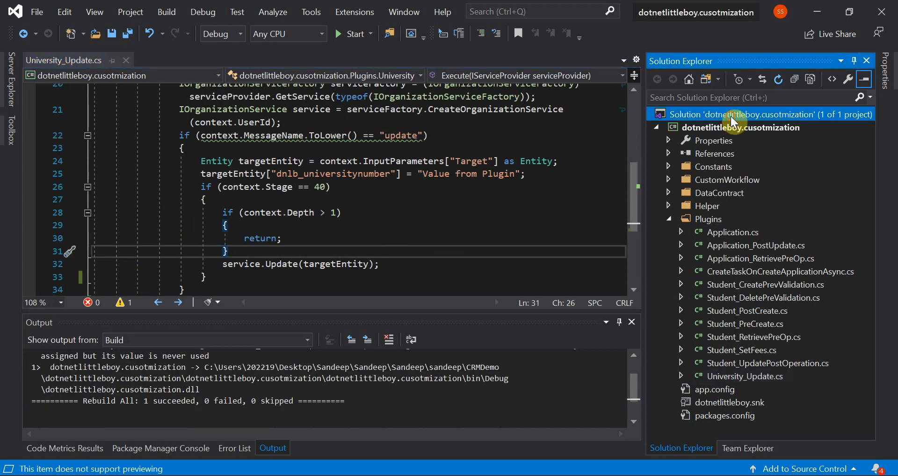
{"action": "right_click", "coordinate": [730, 115]}
{"action": "left_click", "coordinate": [703, 143]}
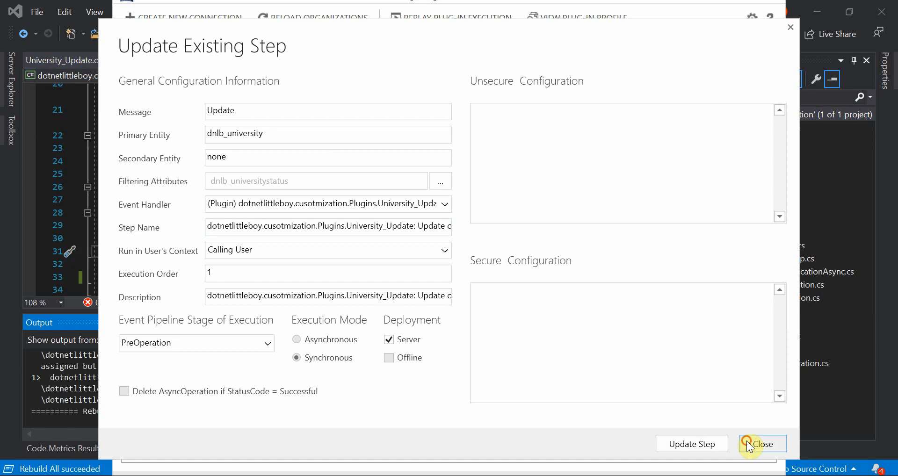
Step: Switch to the Plug-in Registration Tool and update the dotnetlittleboy.cusotmization assembly from dotnetlittleboy.cusotmization.dll in bin\Debug, with all plugins and workflow activities selected
{"action": "left_click", "coordinate": [748, 442]}
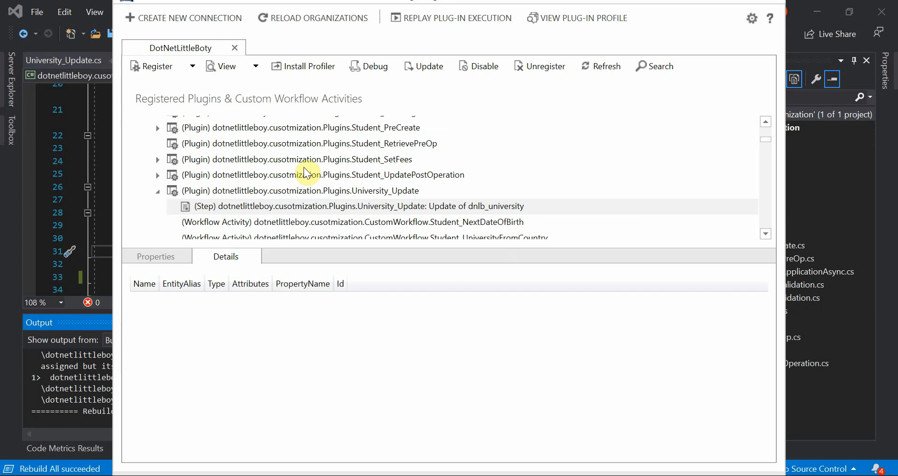
{"action": "left_click", "coordinate": [770, 121]}
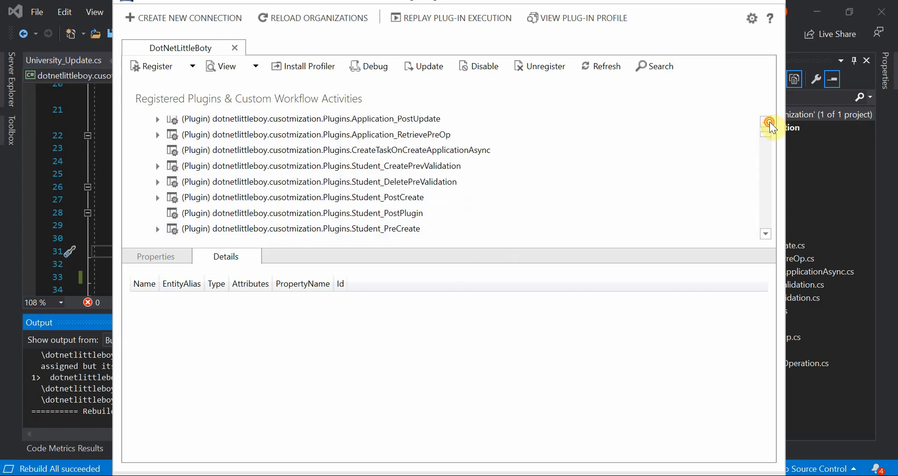
{"action": "left_click", "coordinate": [327, 132]}
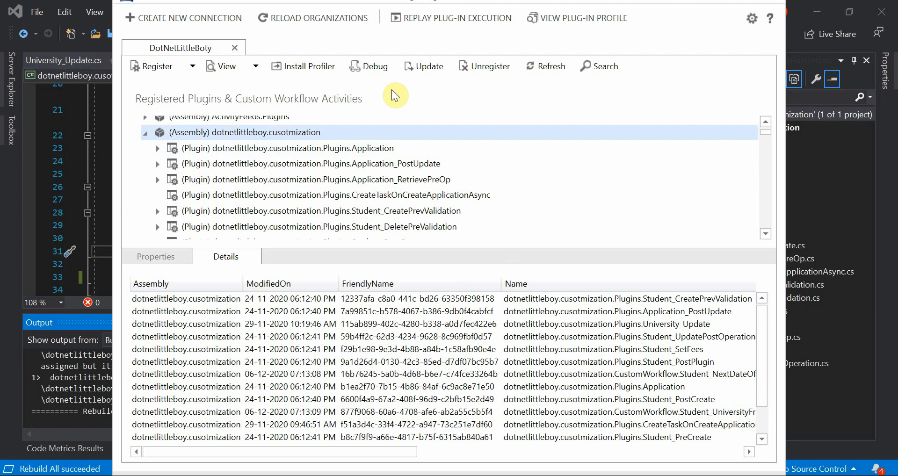
{"action": "left_click", "coordinate": [422, 67]}
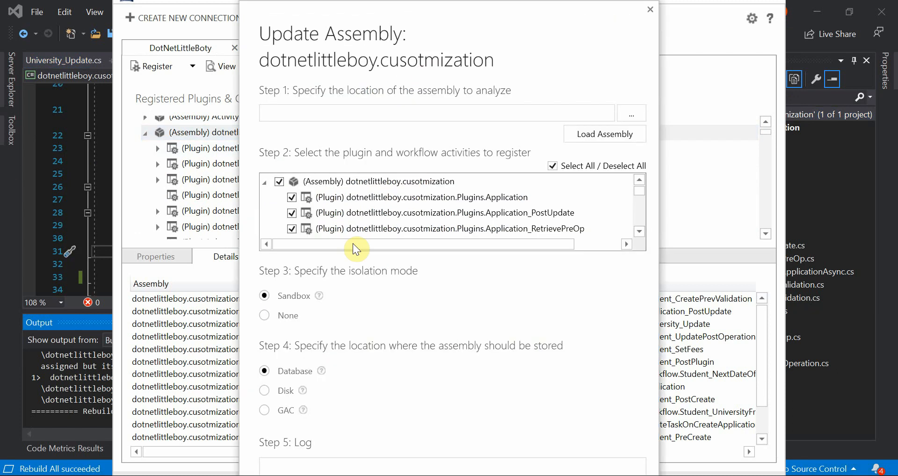
{"action": "left_click", "coordinate": [631, 113]}
{"action": "left_click", "coordinate": [504, 103]}
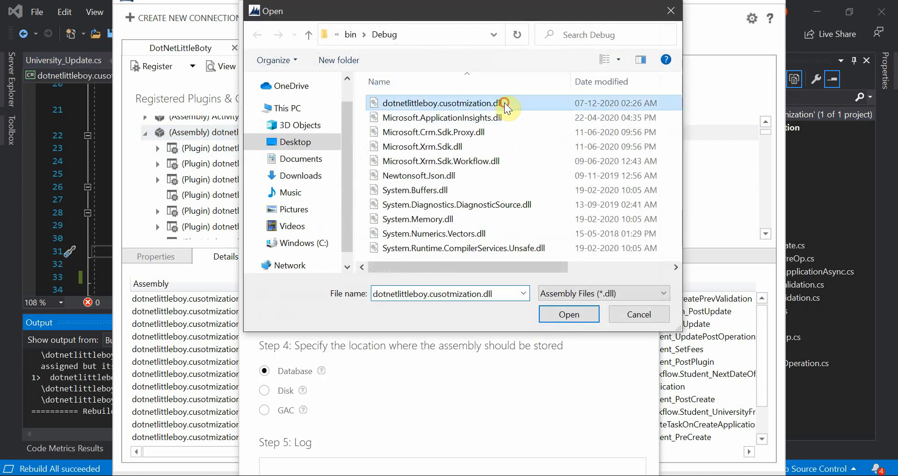
{"action": "left_click", "coordinate": [566, 315]}
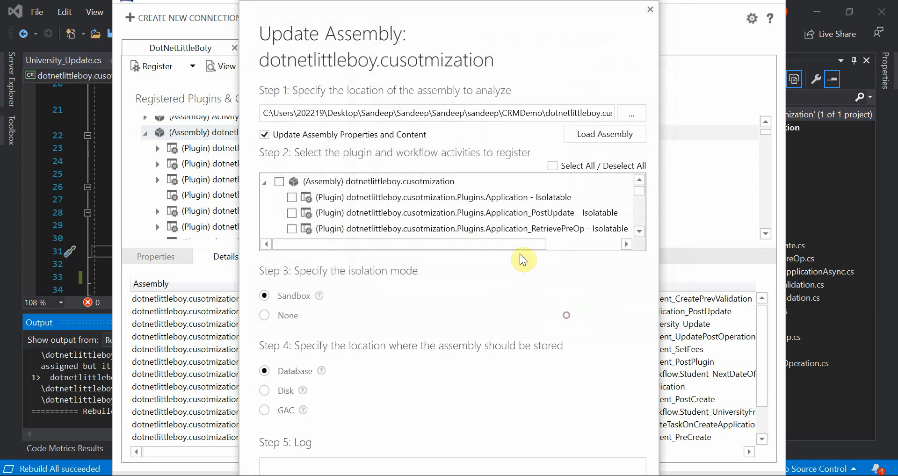
{"action": "left_click", "coordinate": [277, 182]}
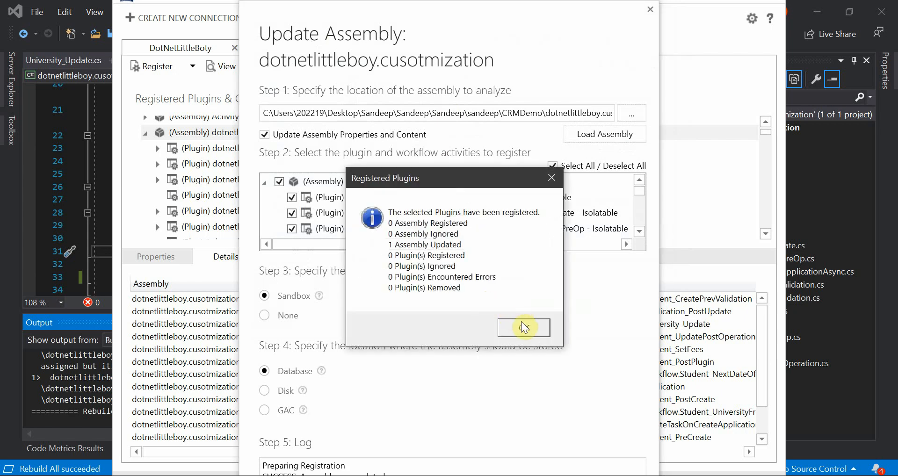
{"action": "left_click", "coordinate": [524, 326]}
Step: Switch to PowerPoint and view the Execution Flow Dynamics 365 slide with no shape selected
{"action": "left_click", "coordinate": [110, 211]}
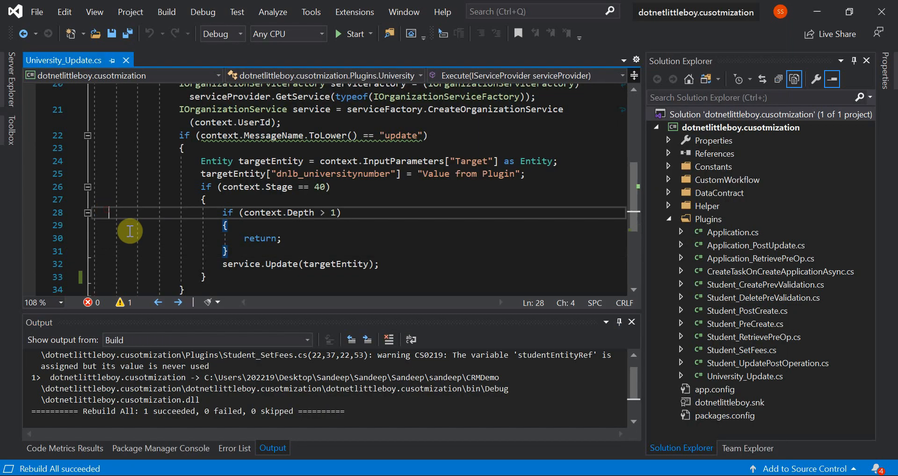
{"action": "left_click", "coordinate": [591, 475]}
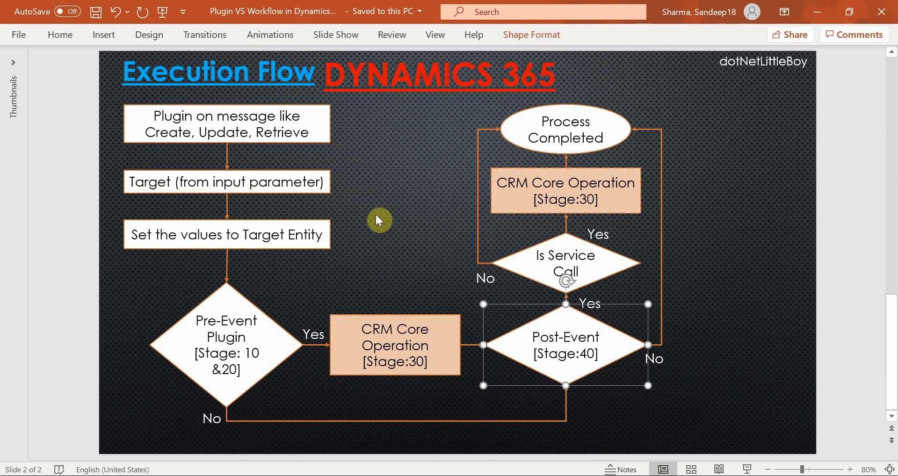
{"action": "left_click", "coordinate": [413, 167]}
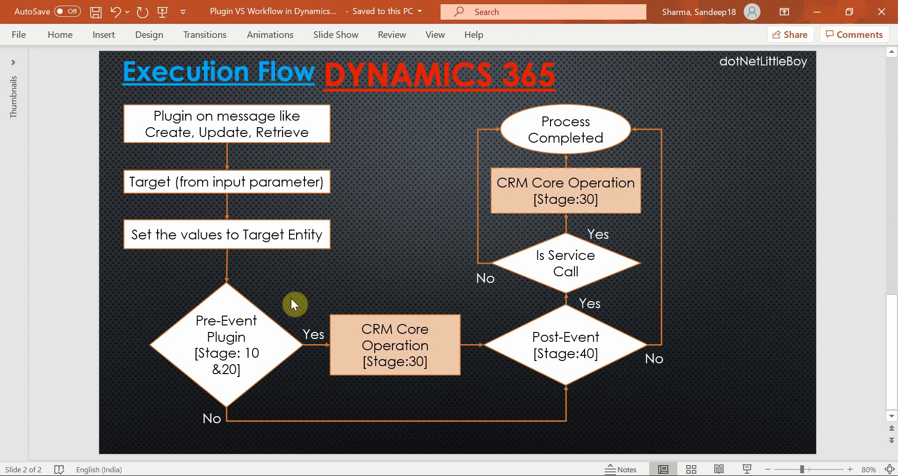
Step: Trace the execution flow on the slide from Pre-Event Plugin through CRM Core Operation and Is Service Call to the second CRM Core Operation
{"action": "left_click", "coordinate": [245, 302]}
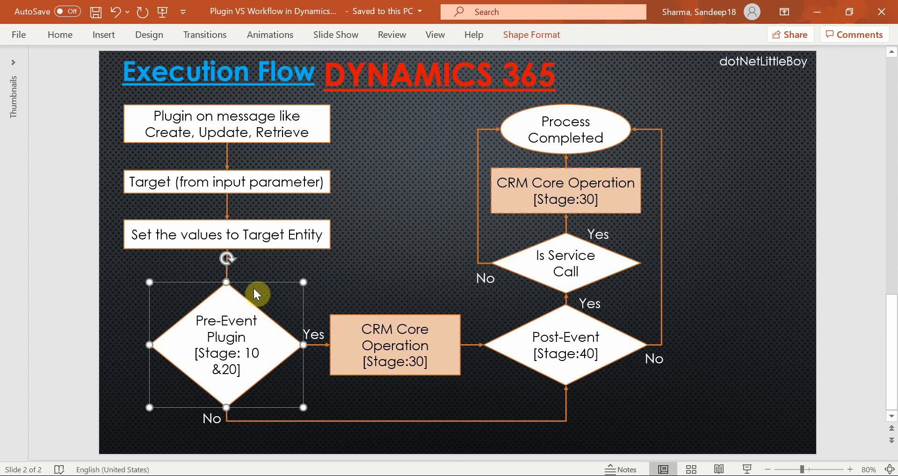
{"action": "left_click", "coordinate": [367, 327]}
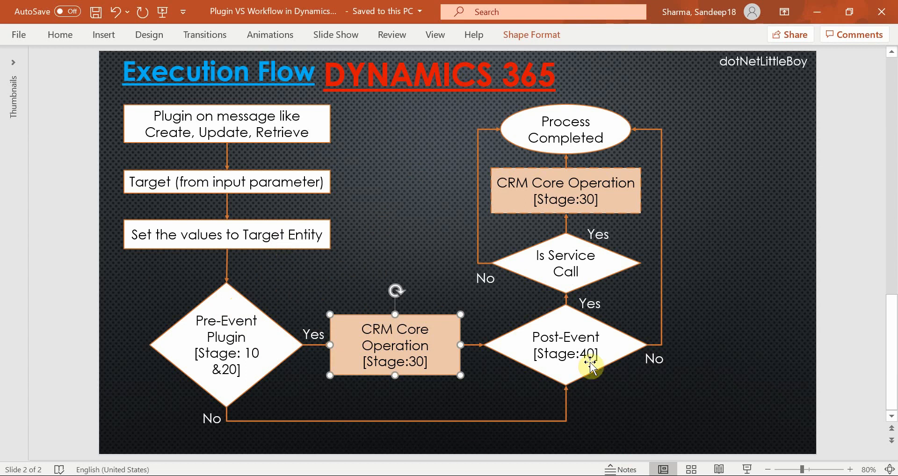
{"action": "left_click", "coordinate": [579, 269]}
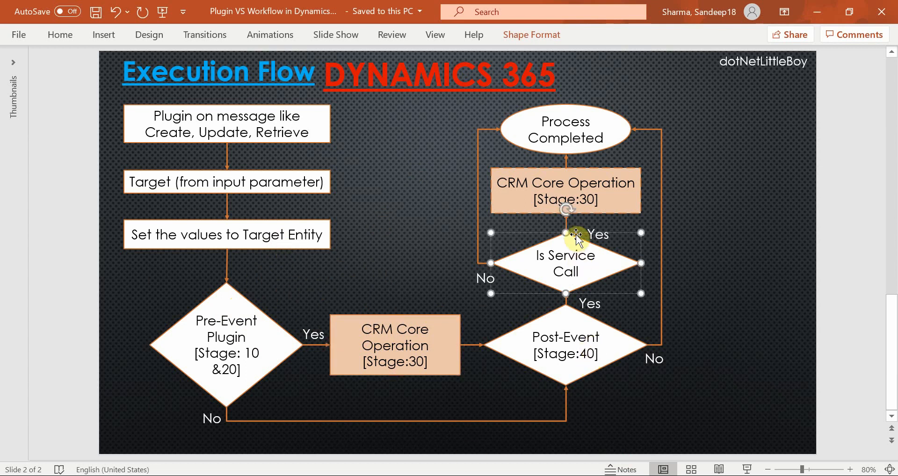
{"action": "left_click", "coordinate": [582, 205]}
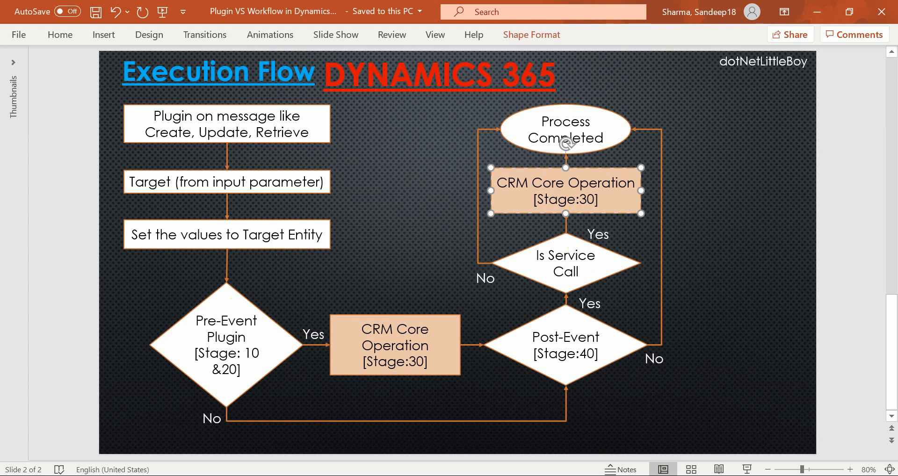
{"action": "left_click", "coordinate": [391, 261]}
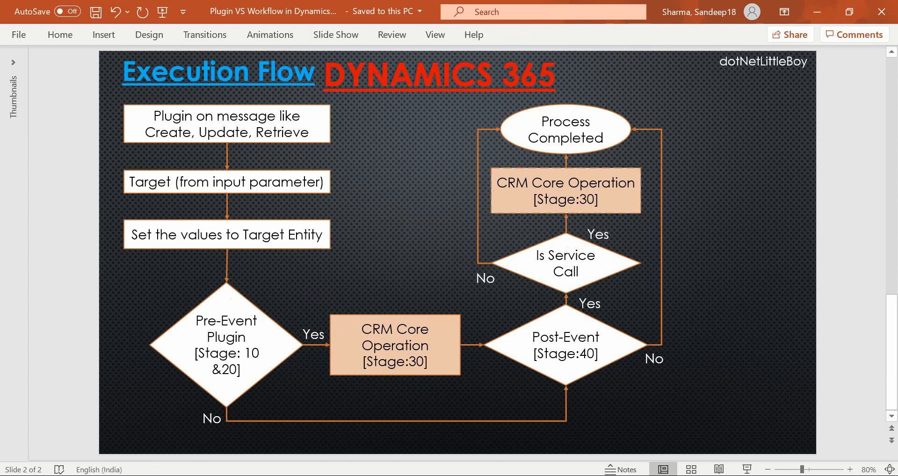
Step: Switch to the Update University process in Chrome and examine its automatic start options
{"action": "mouse_move", "coordinate": [428, 475]}
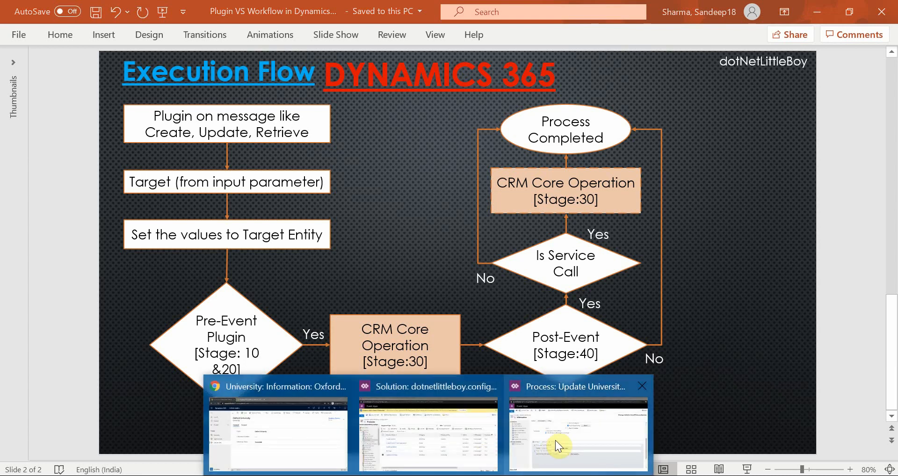
{"action": "left_click", "coordinate": [557, 440]}
{"action": "scroll", "coordinate": [341, 360], "scroll_direction": "up", "scroll_amount": 5}
{"action": "scroll", "coordinate": [356, 370], "scroll_direction": "up", "scroll_amount": 2}
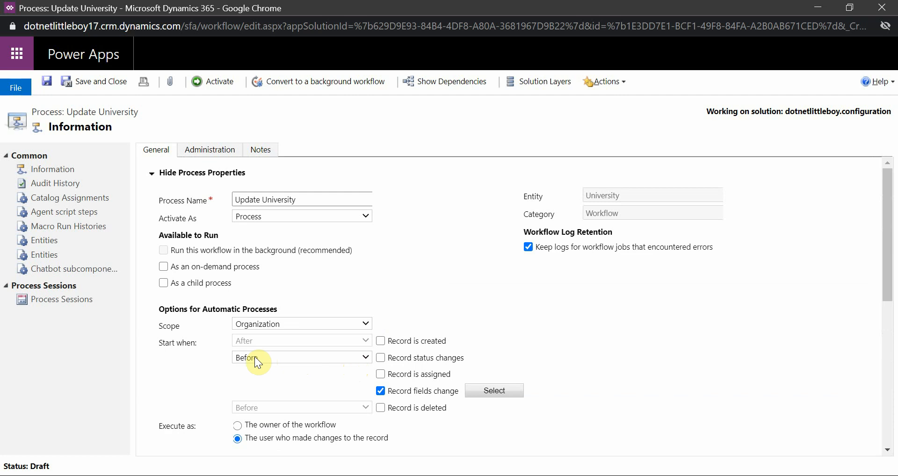
Step: Switch to the Plug-in Registration Tool and open the University_Update step on dnlb_university for editing
{"action": "left_click", "coordinate": [467, 475]}
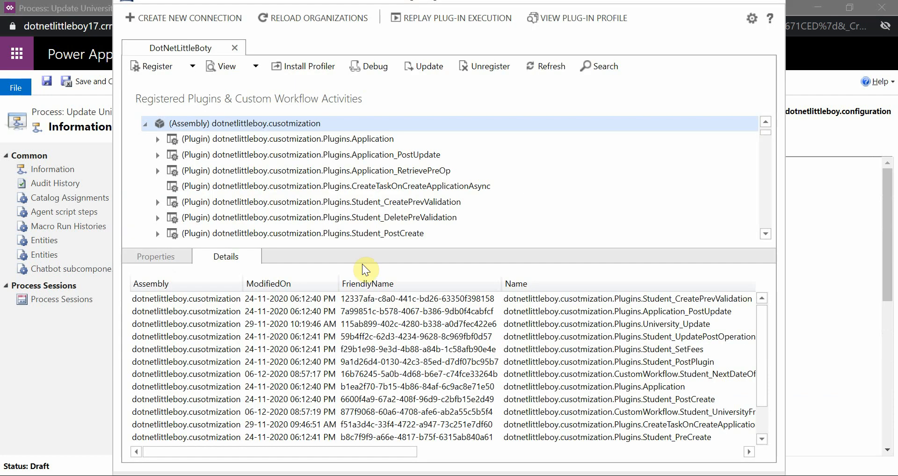
{"action": "scroll", "coordinate": [307, 211], "scroll_direction": "down", "scroll_amount": 5}
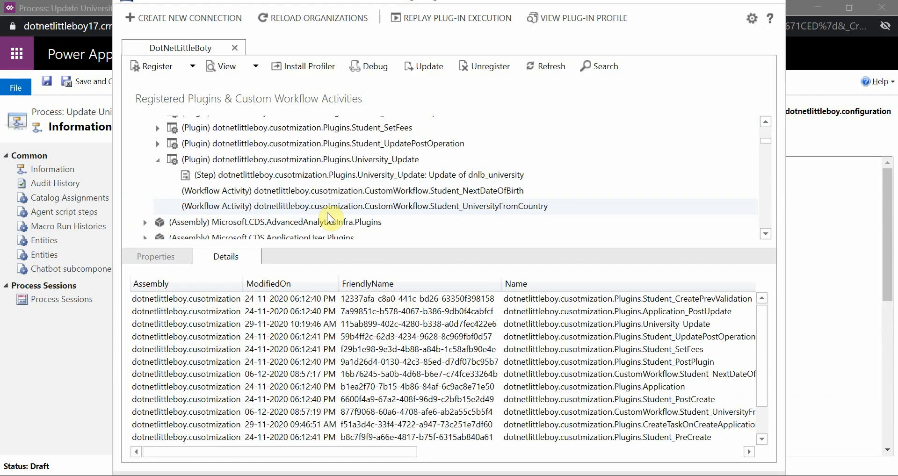
{"action": "double_click", "coordinate": [341, 179]}
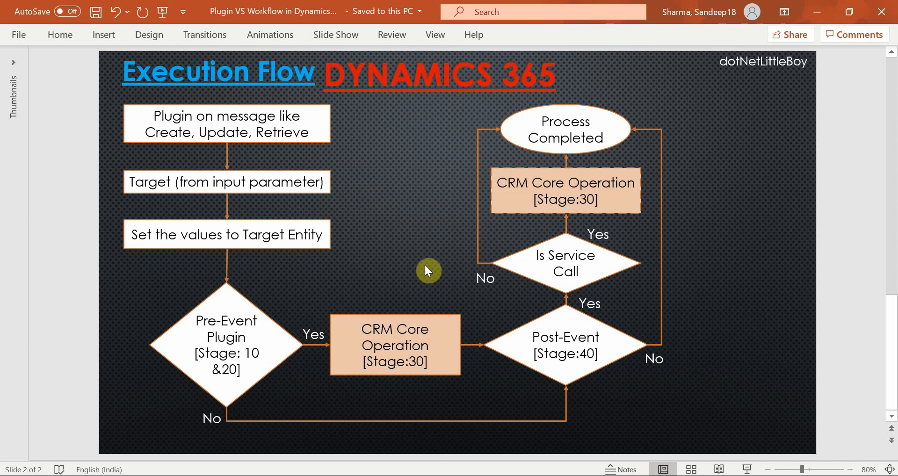
Step: View the Plugin VS Workflow slide in PowerPoint and examine the Before workflow and Sync PreValidation plugin row
{"action": "scroll", "coordinate": [683, 356], "scroll_direction": "up", "scroll_amount": 1}
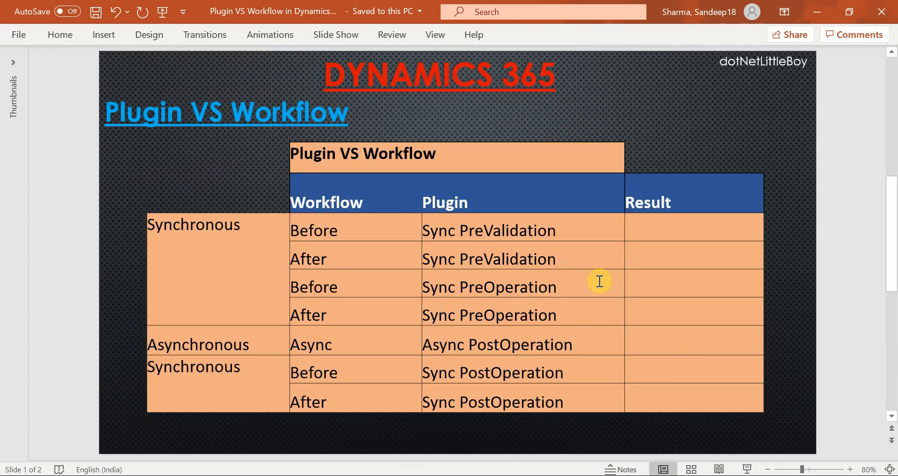
{"action": "left_click", "coordinate": [370, 230]}
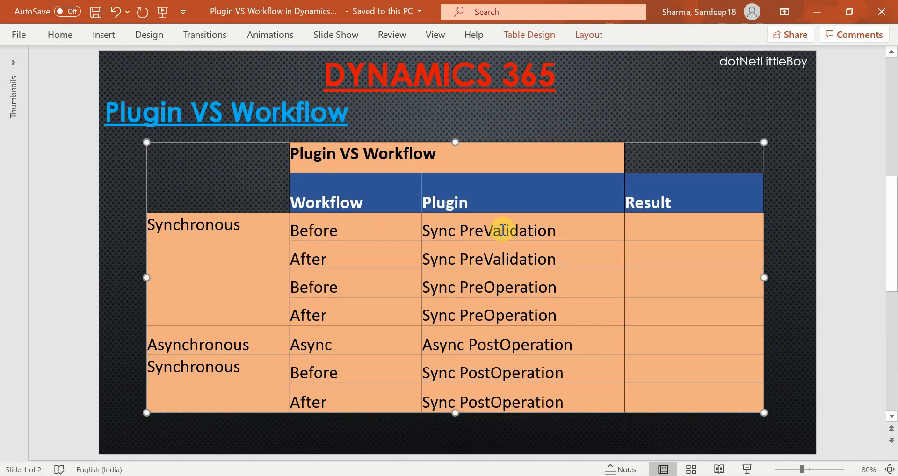
{"action": "left_click", "coordinate": [544, 230]}
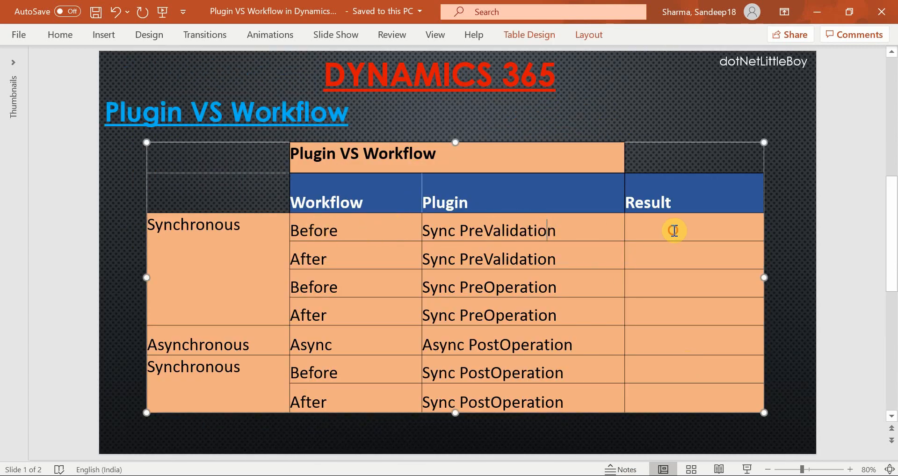
{"action": "left_click", "coordinate": [673, 230]}
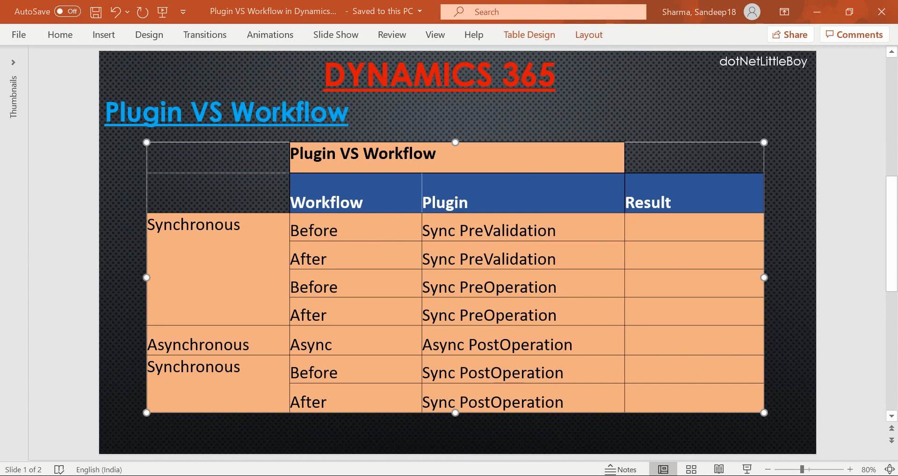
Step: Switch to the Update University process in Chrome and activate it
{"action": "left_click", "coordinate": [590, 447]}
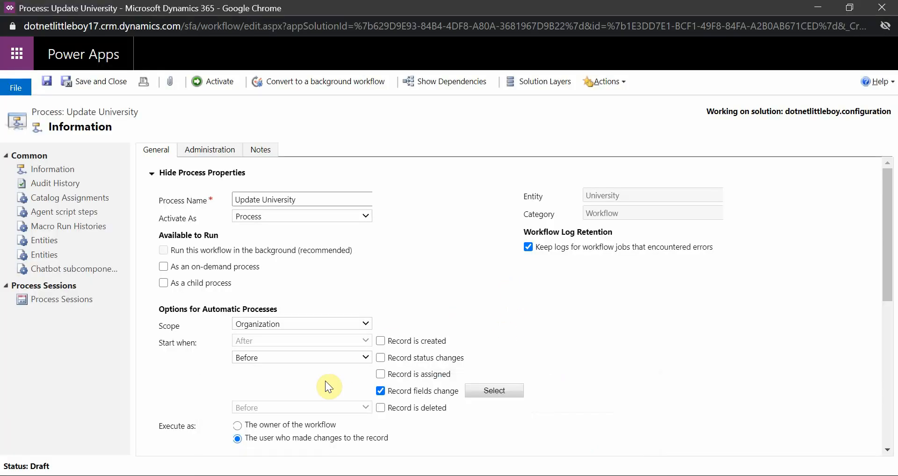
{"action": "left_click", "coordinate": [218, 82]}
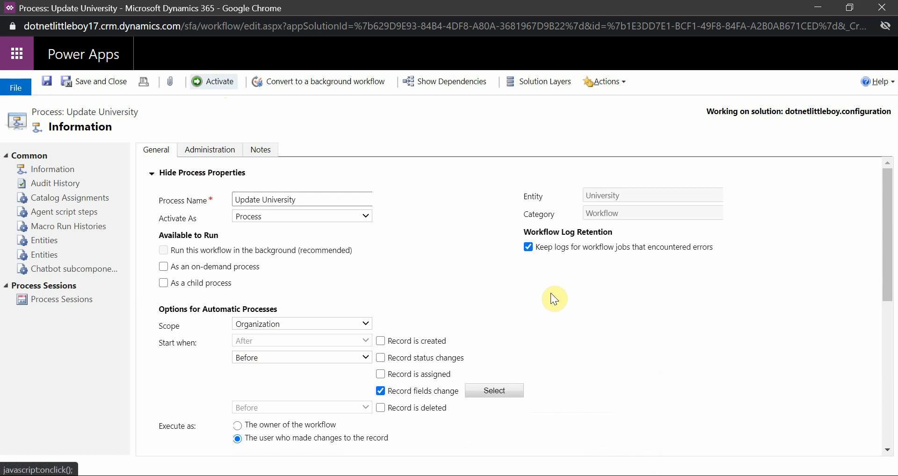
{"action": "scroll", "coordinate": [587, 343], "scroll_direction": "down", "scroll_amount": 5}
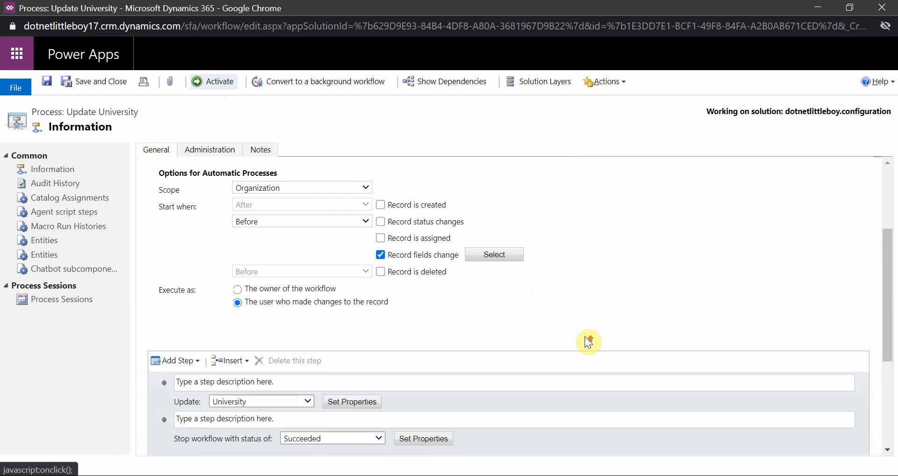
{"action": "scroll", "coordinate": [588, 342], "scroll_direction": "up", "scroll_amount": 5}
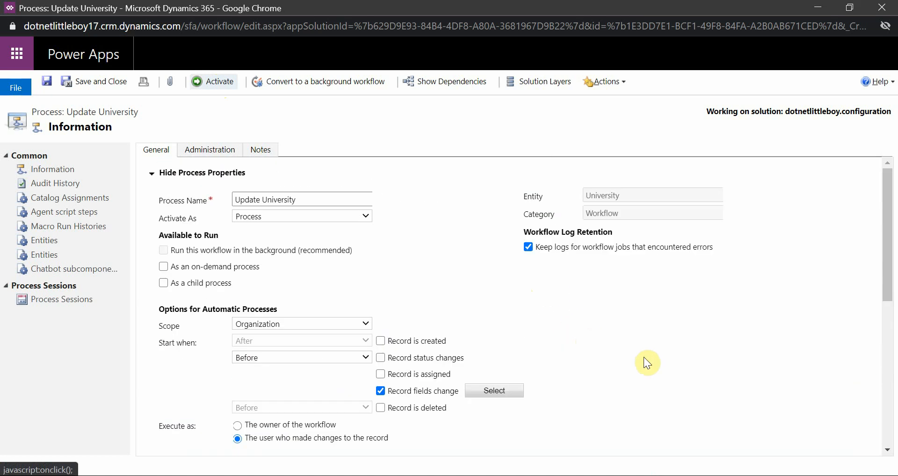
{"action": "scroll", "coordinate": [643, 358], "scroll_direction": "down", "scroll_amount": 5}
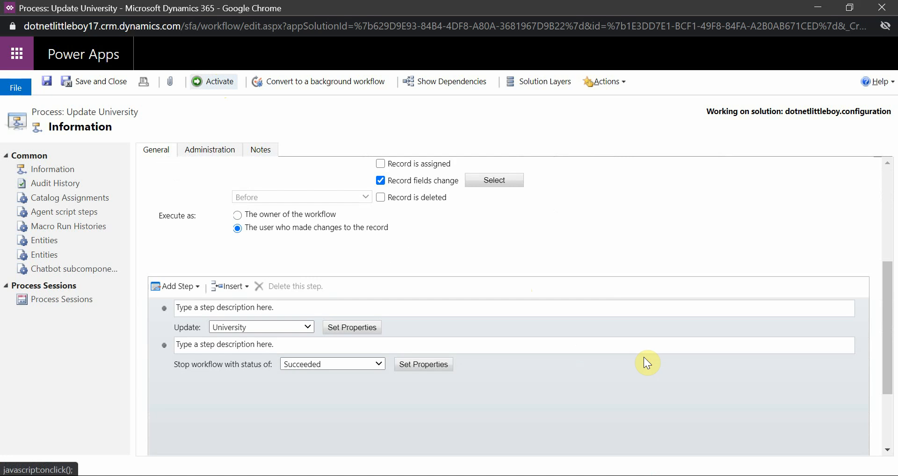
{"action": "scroll", "coordinate": [644, 358], "scroll_direction": "up", "scroll_amount": 3}
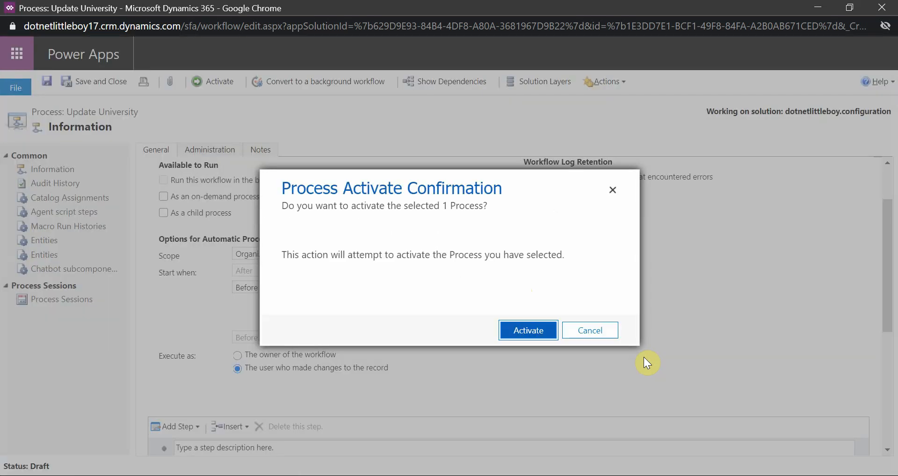
{"action": "left_click", "coordinate": [529, 333]}
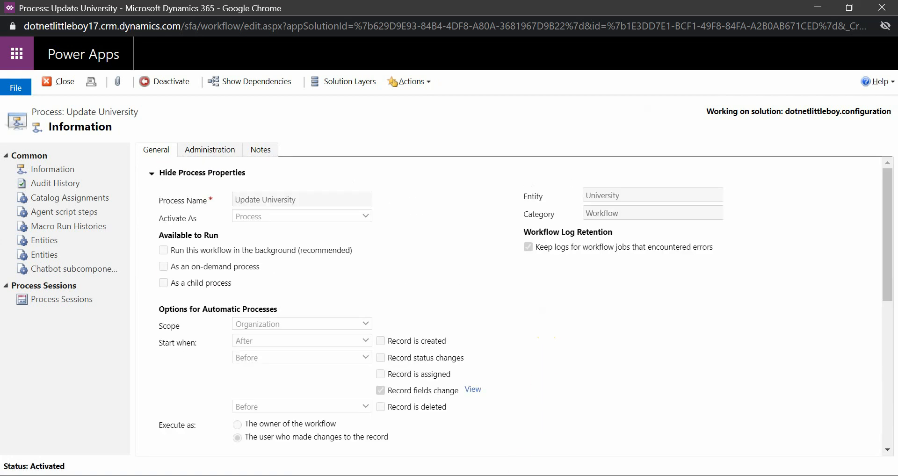
Step: In the Plug-in Registration Tool, set the University_Update step's execution stage to PreValidation and update the step
{"action": "key", "text": "alt+Tab"}
{"action": "left_click", "coordinate": [206, 344]}
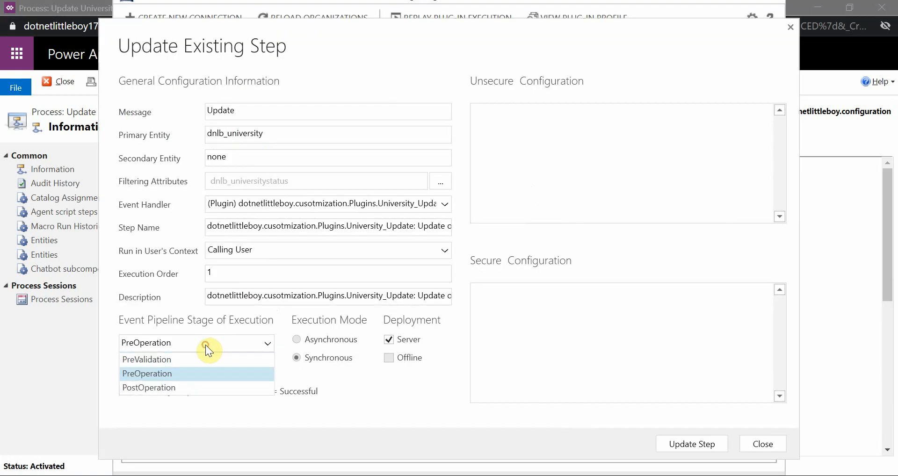
{"action": "left_click", "coordinate": [190, 358]}
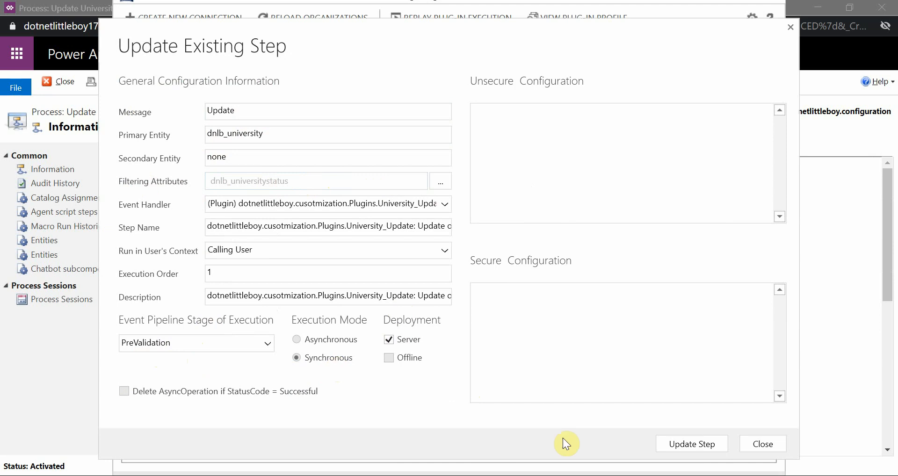
{"action": "left_click", "coordinate": [677, 443]}
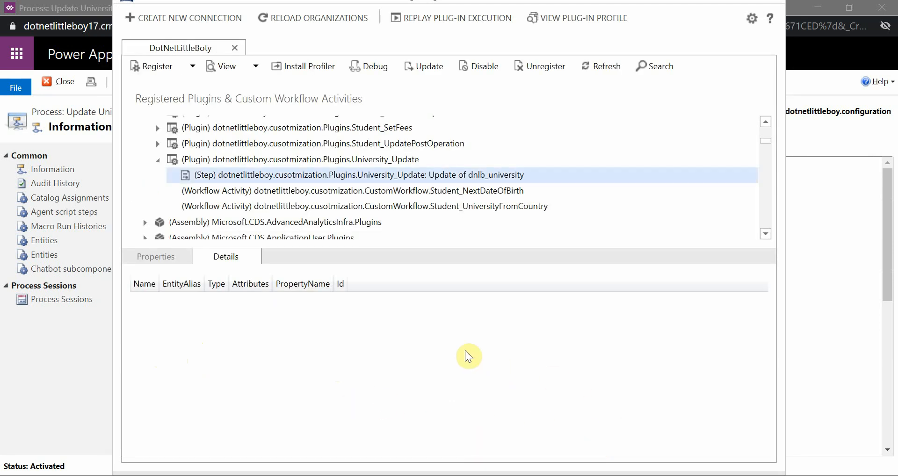
Step: Switch to the University record in Dynamics 365 and start a new university named Standford University with University Status Submitted
{"action": "left_click", "coordinate": [78, 372]}
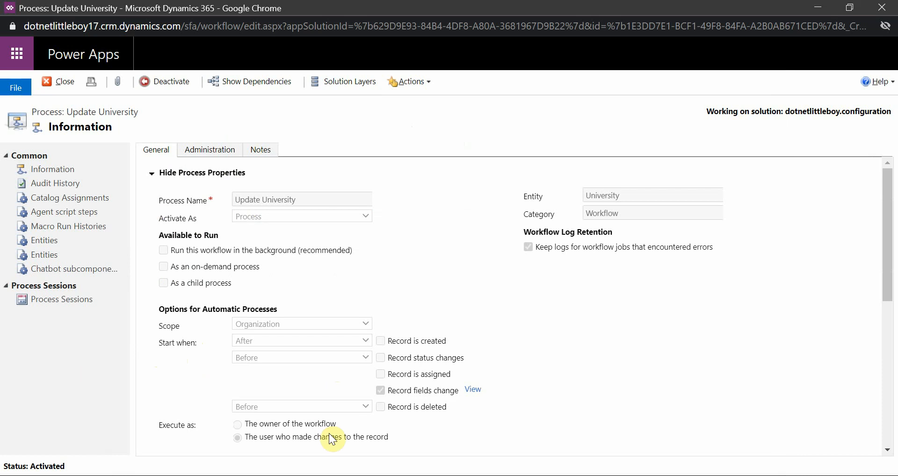
{"action": "left_click", "coordinate": [428, 475]}
{"action": "left_click", "coordinate": [286, 445]}
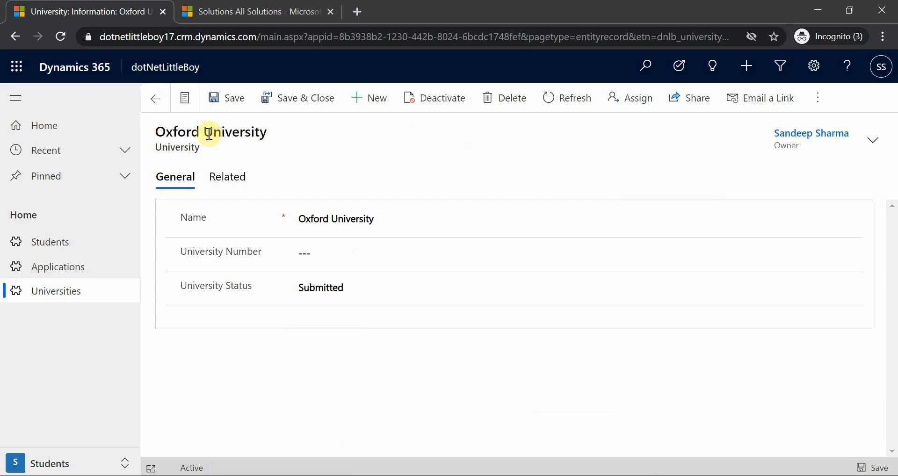
{"action": "left_click", "coordinate": [372, 108]}
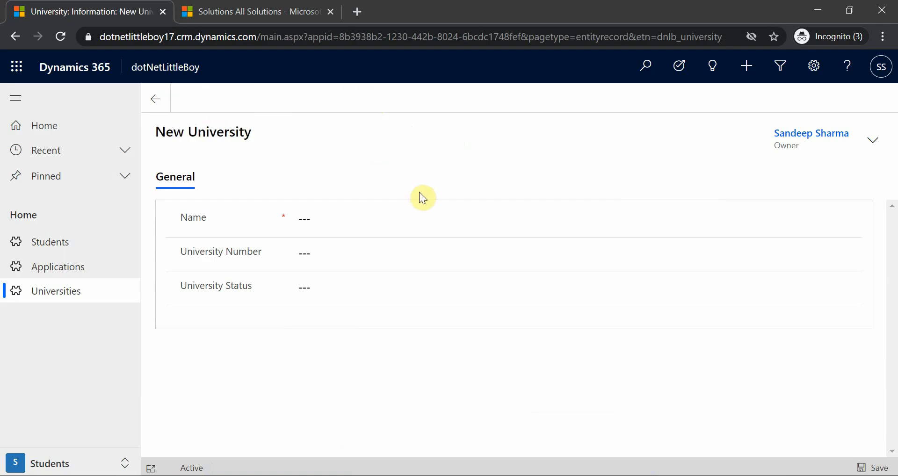
{"action": "left_click", "coordinate": [363, 224]}
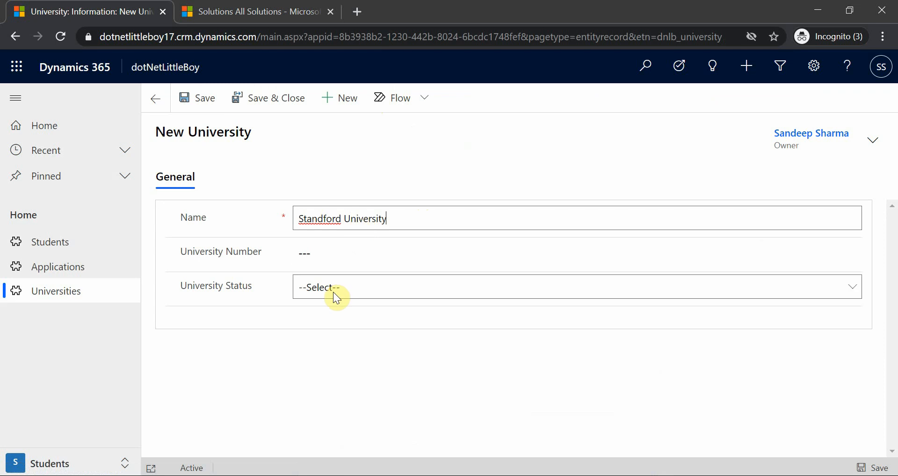
{"action": "left_click", "coordinate": [333, 292]}
{"action": "left_click", "coordinate": [348, 318]}
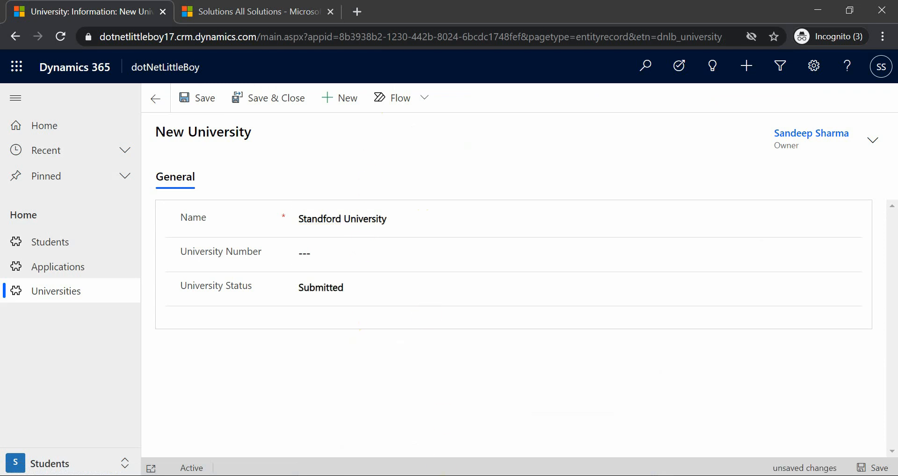
Step: Recheck the Update University process and the registered plugin step, and save the new Standford University record in Dynamics 365
{"action": "left_click", "coordinate": [514, 421]}
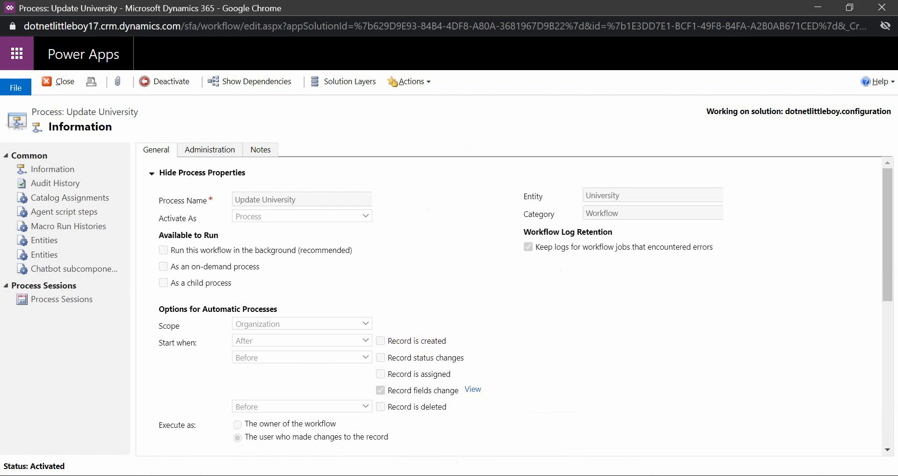
{"action": "key", "text": "alt+Tab"}
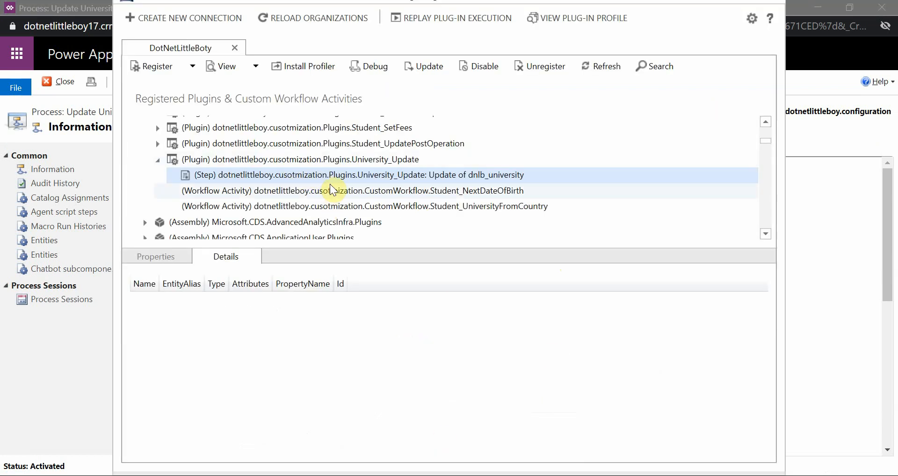
{"action": "left_click", "coordinate": [428, 475]}
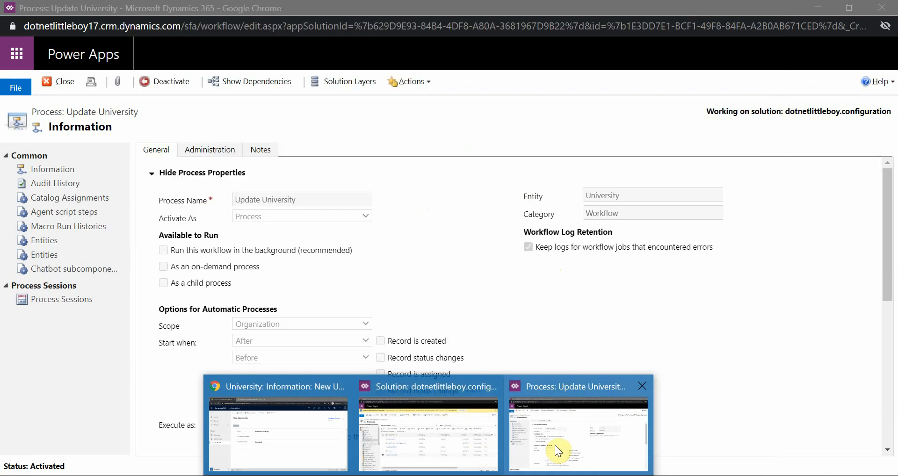
{"action": "left_click", "coordinate": [303, 444]}
{"action": "left_click", "coordinate": [192, 107]}
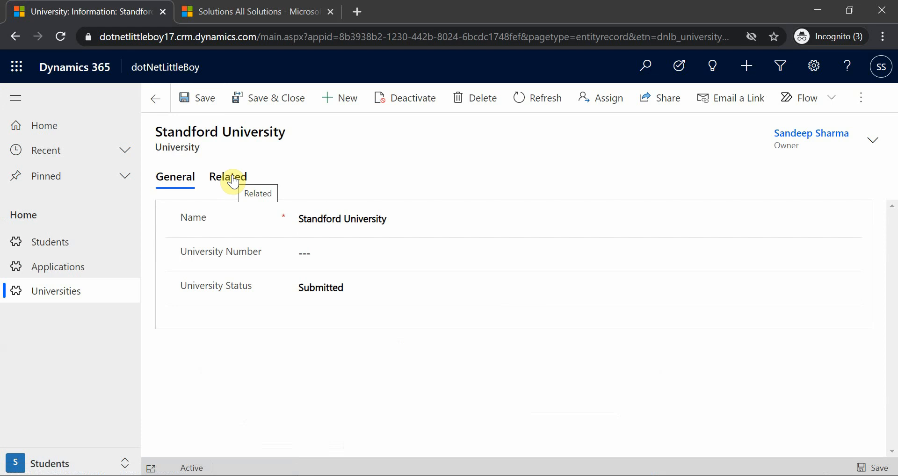
Step: Open the Standford University record's audit history and select the Create entry
{"action": "left_click", "coordinate": [232, 182]}
{"action": "left_click", "coordinate": [291, 250]}
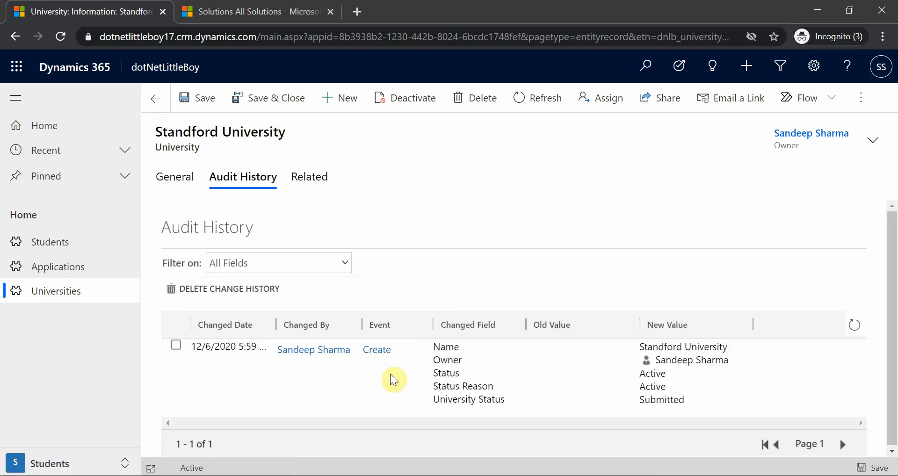
{"action": "left_click", "coordinate": [511, 374]}
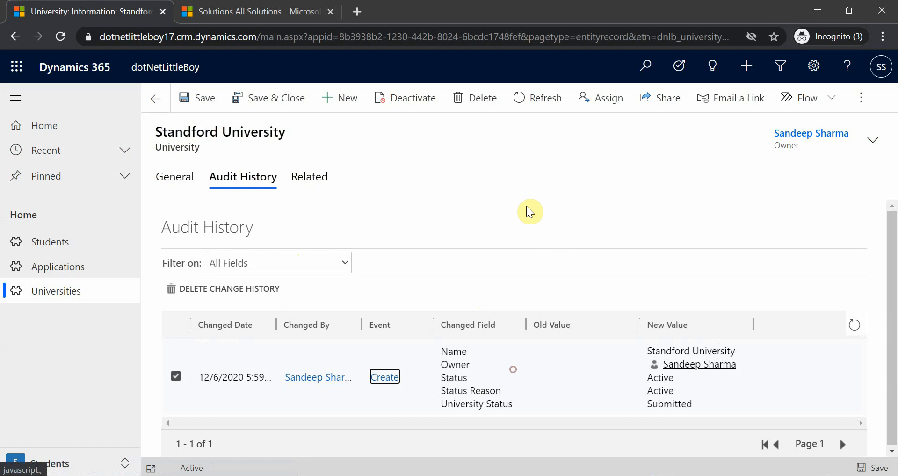
Step: Set the Standford University record's University Status to Approved and save the record
{"action": "left_click", "coordinate": [175, 178]}
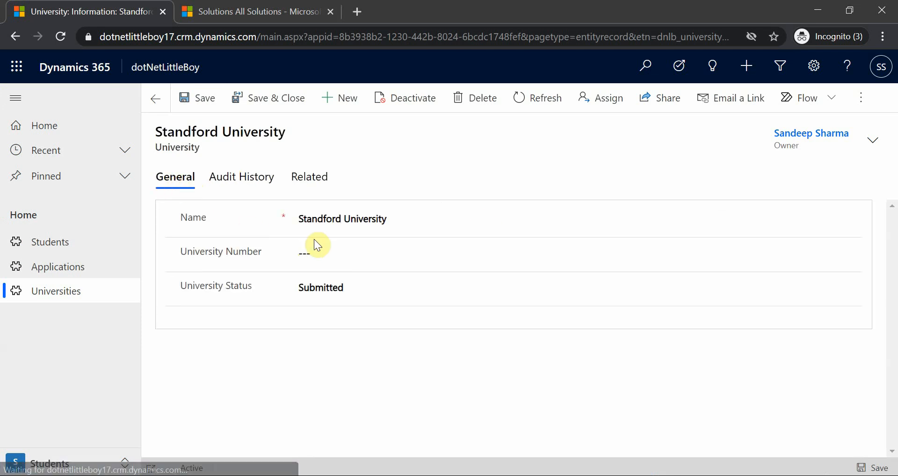
{"action": "left_click", "coordinate": [334, 289]}
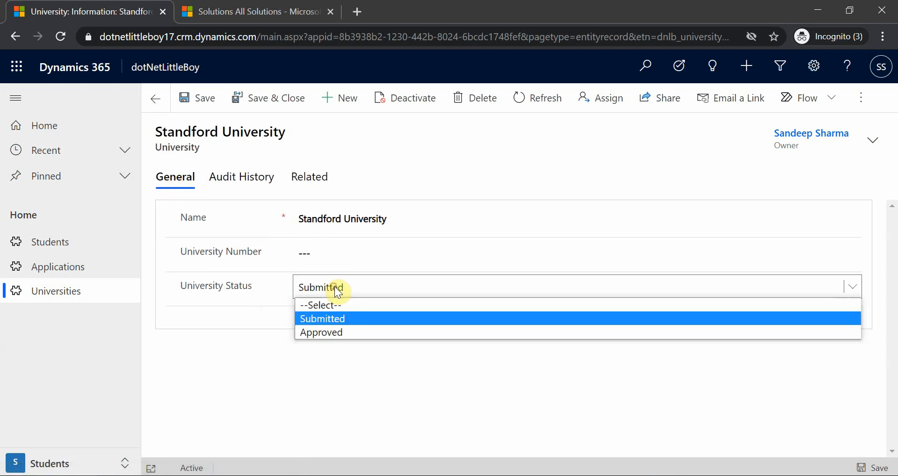
{"action": "left_click", "coordinate": [333, 331]}
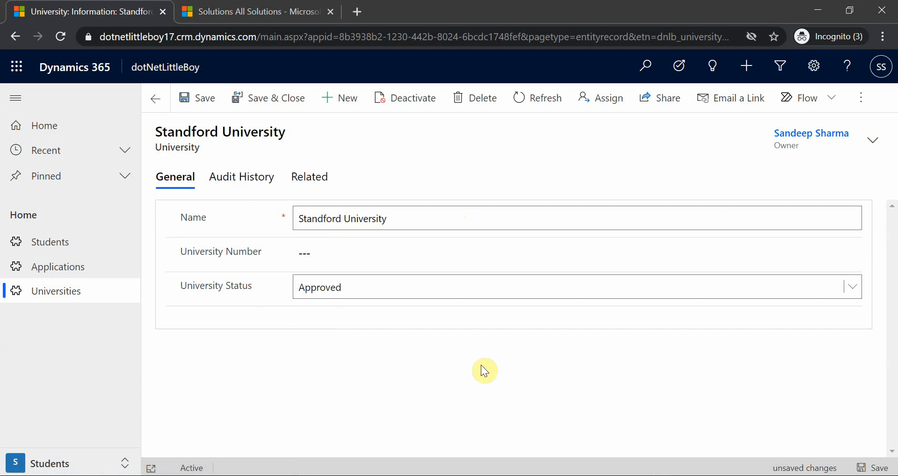
{"action": "left_click", "coordinate": [201, 97]}
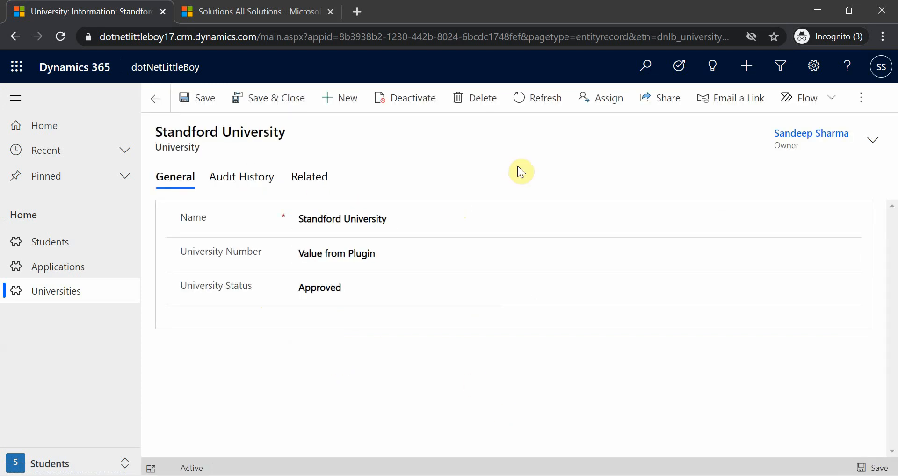
Step: Examine the two Update entries in the record's audit history, comparing the changes to University Number and University Status
{"action": "left_click", "coordinate": [241, 182]}
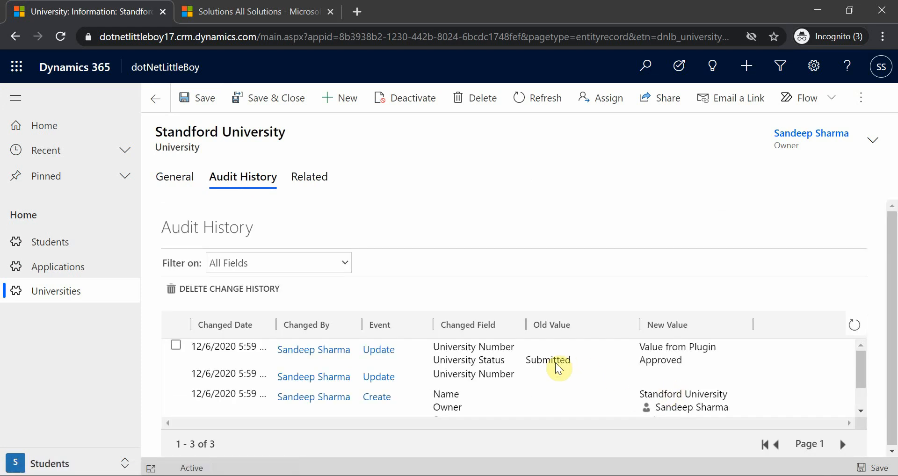
{"action": "left_click", "coordinate": [589, 360]}
{"action": "left_click", "coordinate": [547, 381]}
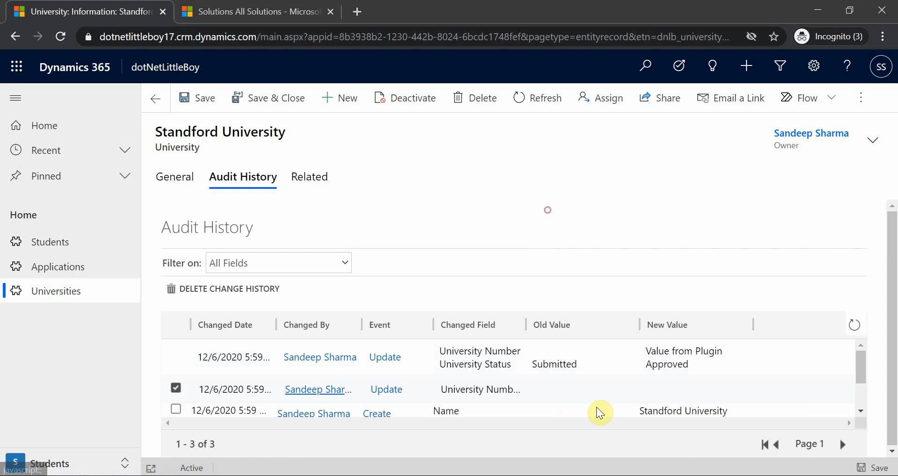
{"action": "left_click", "coordinate": [592, 364]}
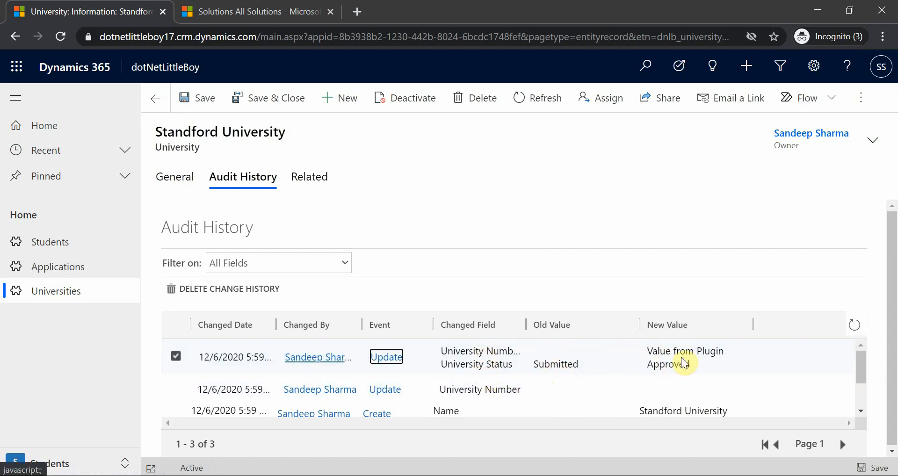
{"action": "left_click", "coordinate": [535, 400]}
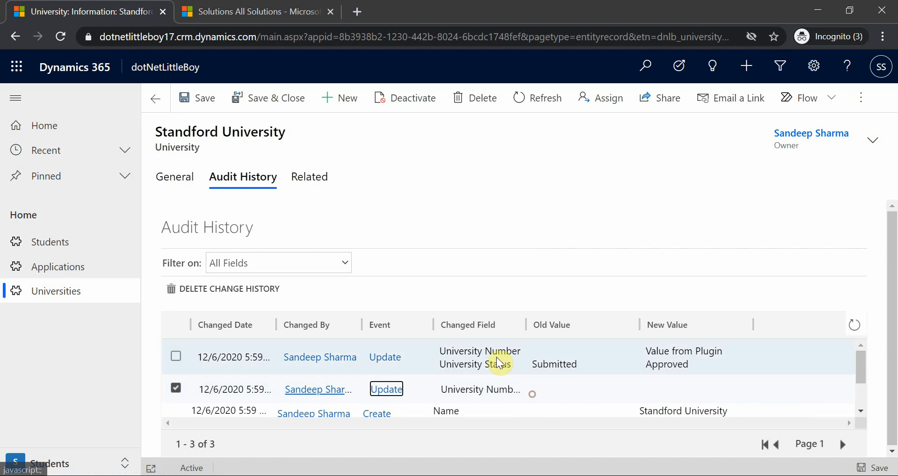
{"action": "left_click", "coordinate": [496, 361]}
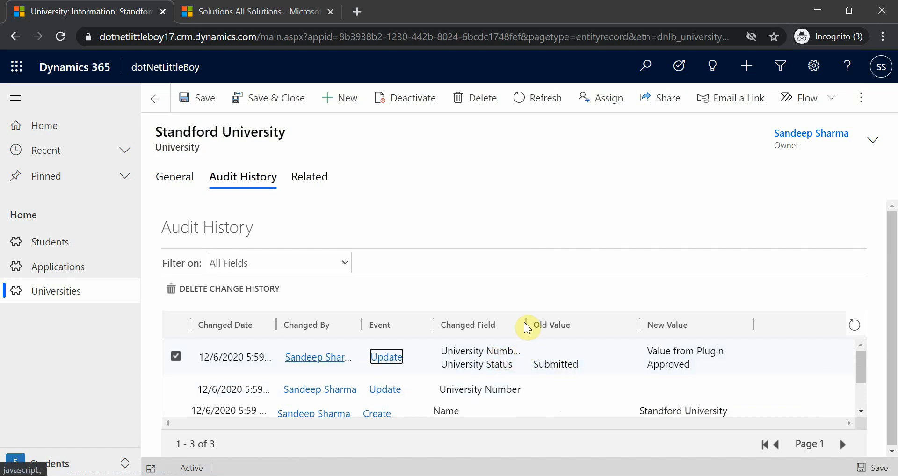
Step: Compare the record's University Number value with the latest Update entry in the audit history
{"action": "left_click", "coordinate": [178, 179]}
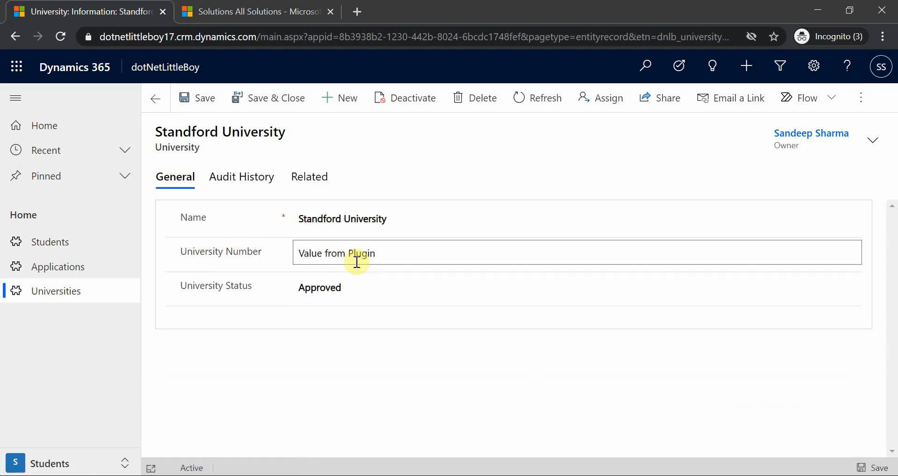
{"action": "left_click_drag", "start_coordinate": [305, 254], "coordinate": [382, 244]}
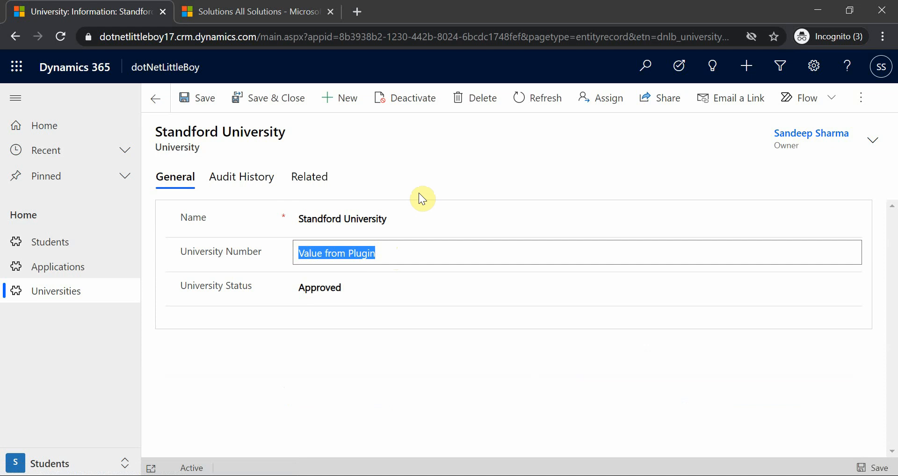
{"action": "left_click", "coordinate": [237, 178]}
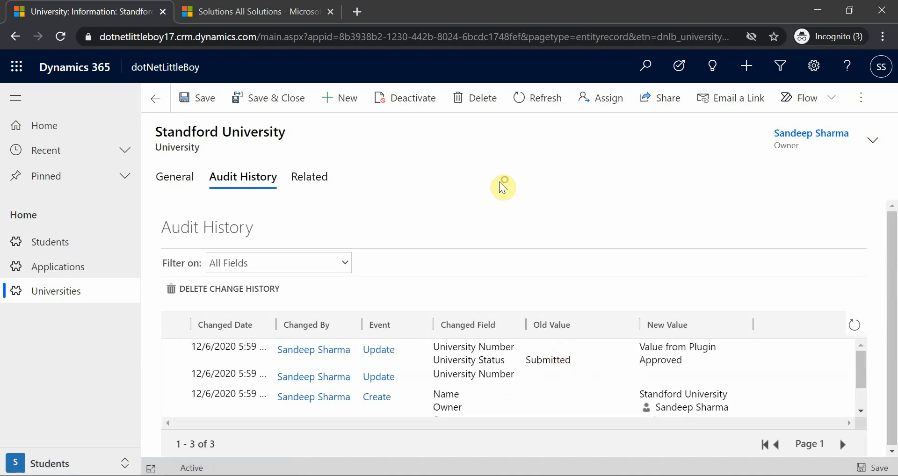
{"action": "left_click", "coordinate": [528, 362]}
Step: Change the Standford University record's University Status back to Submitted and save the record
{"action": "left_click", "coordinate": [178, 178]}
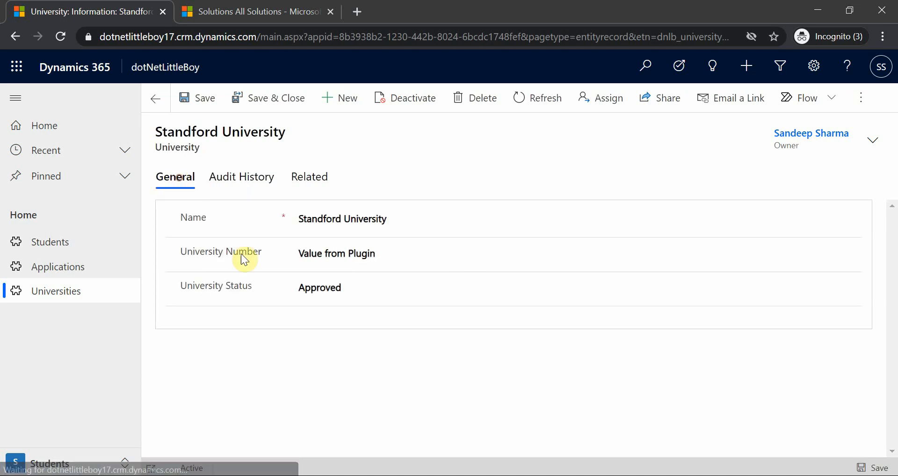
{"action": "left_click", "coordinate": [328, 288]}
{"action": "left_click", "coordinate": [322, 317]}
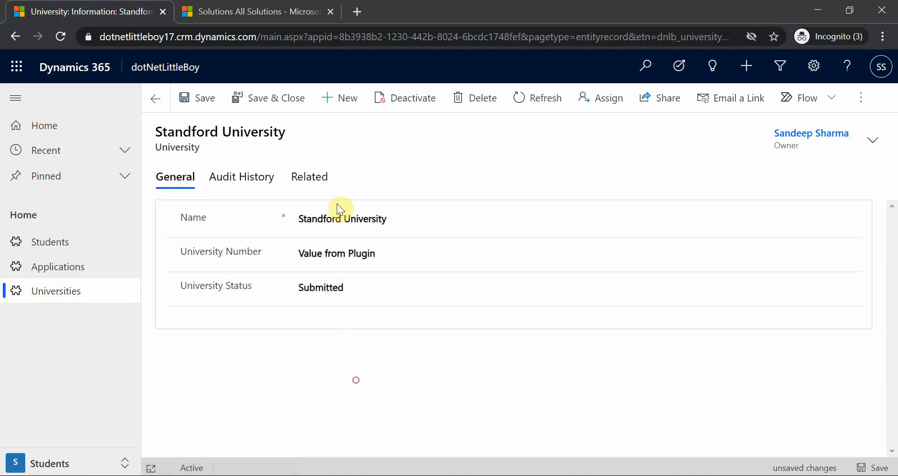
{"action": "left_click", "coordinate": [196, 99]}
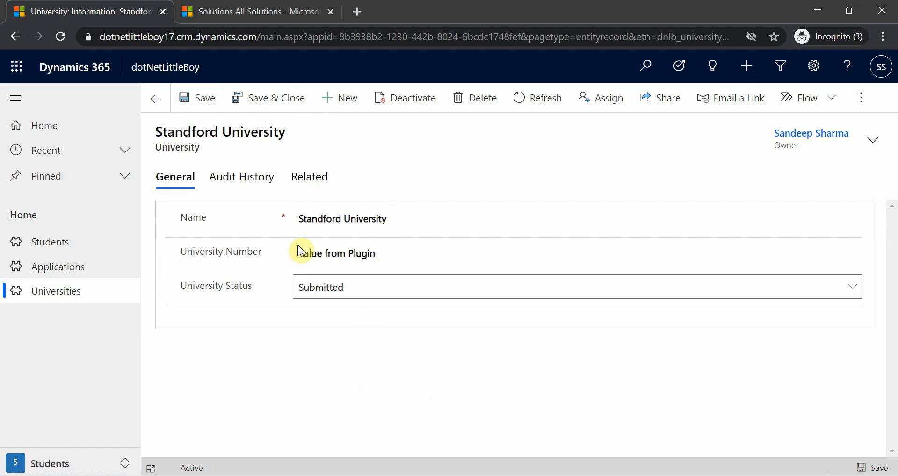
Step: Refresh the record's audit history and select the latest Update entry for University Number
{"action": "left_click", "coordinate": [234, 180]}
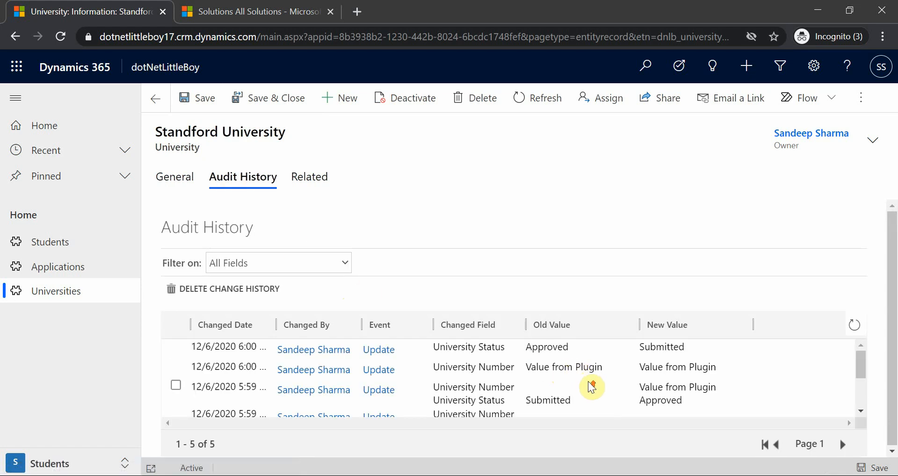
{"action": "left_click", "coordinate": [854, 324]}
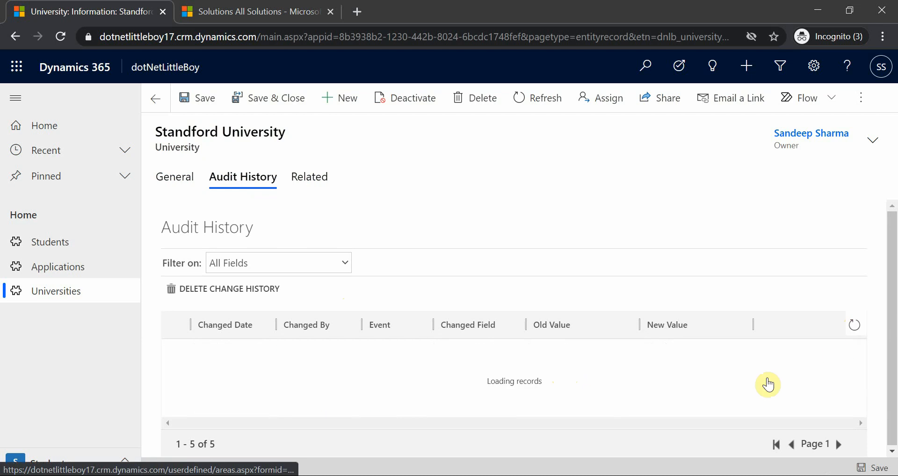
{"action": "left_click", "coordinate": [562, 367]}
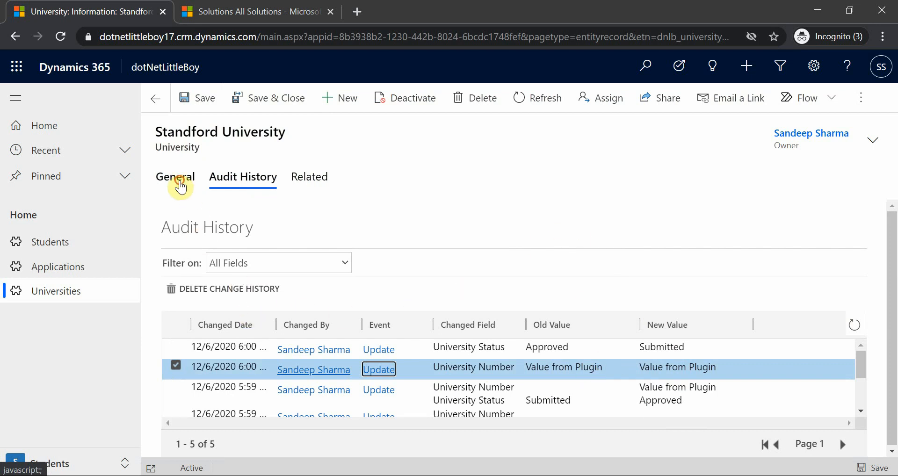
Step: Set University Status to Approved again on the Standford University record and save it
{"action": "left_click", "coordinate": [180, 187]}
{"action": "left_click", "coordinate": [339, 293]}
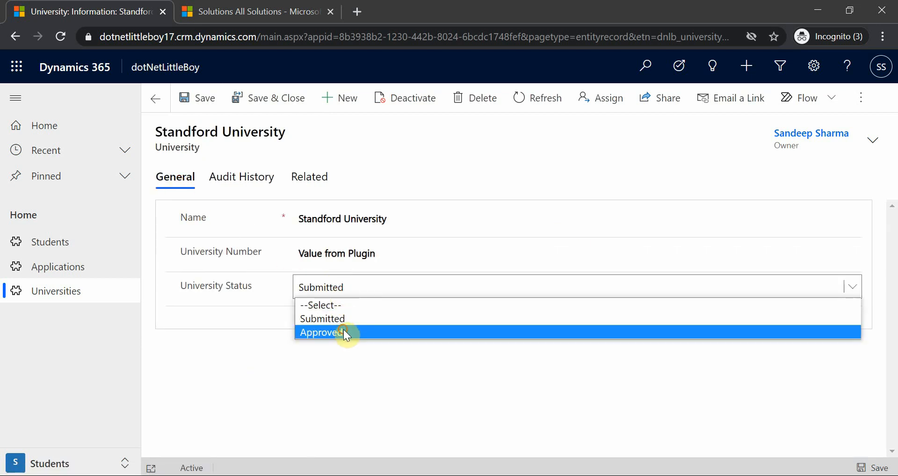
{"action": "left_click", "coordinate": [344, 331]}
{"action": "left_click", "coordinate": [206, 99]}
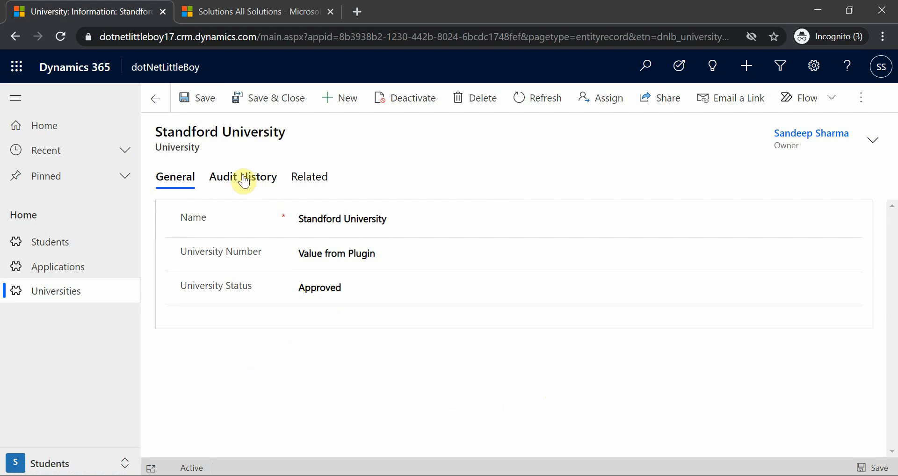
Step: Examine the newest University Status and University Number entries in the audit history, and refresh the list
{"action": "left_click", "coordinate": [244, 180]}
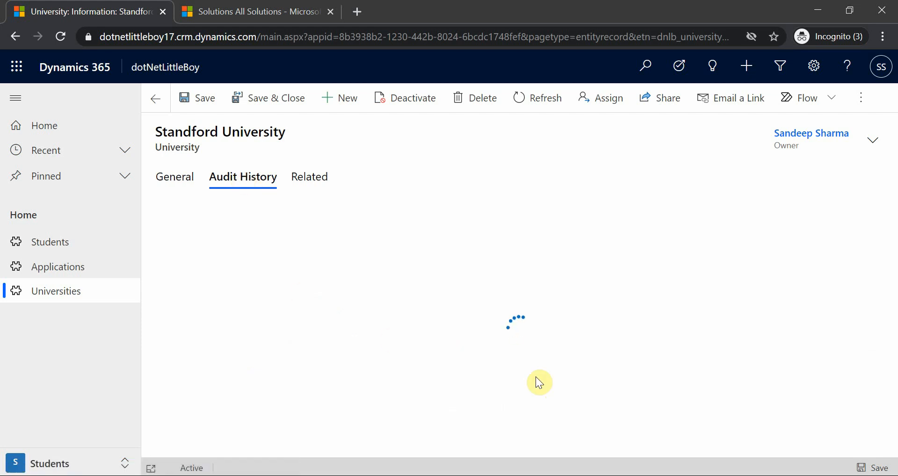
{"action": "left_click", "coordinate": [624, 374]}
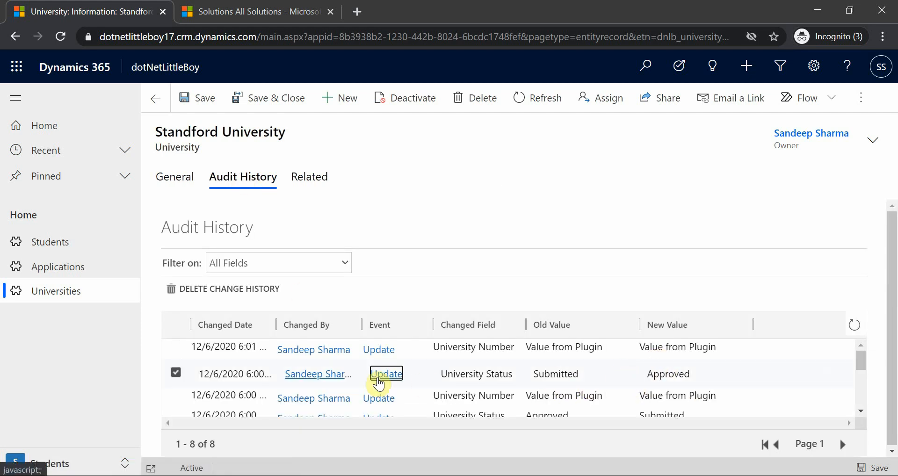
{"action": "left_click", "coordinate": [557, 350]}
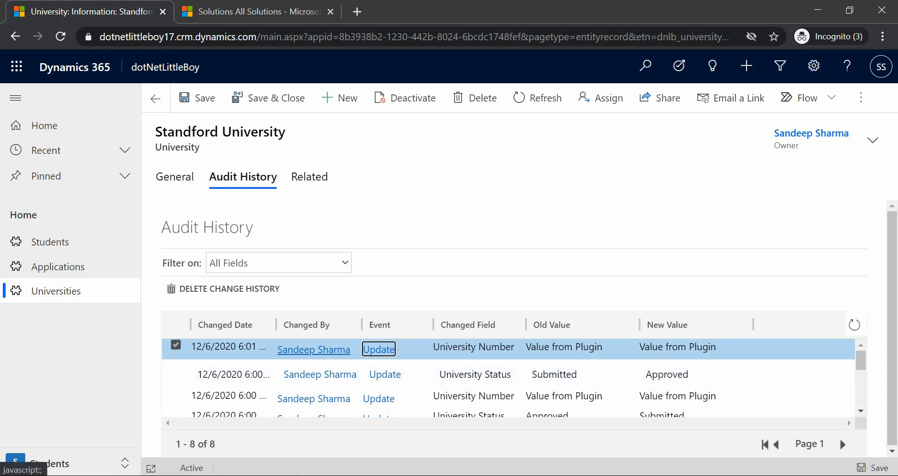
{"action": "left_click", "coordinate": [855, 327]}
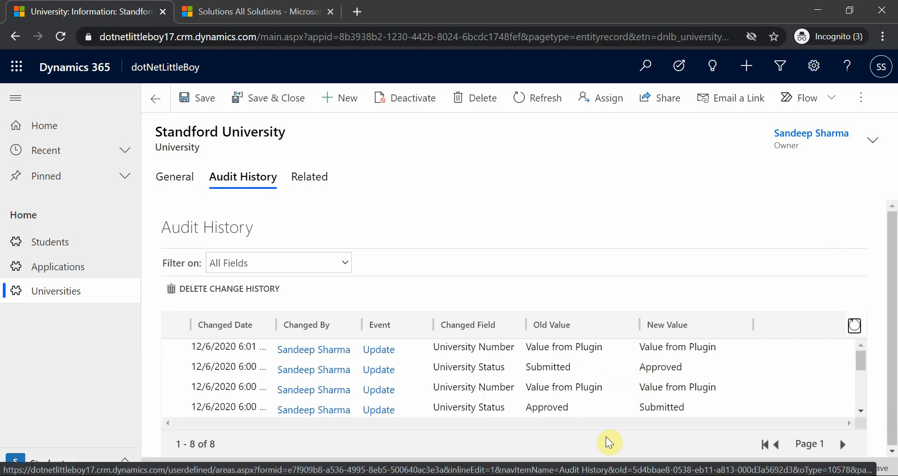
Step: Switch to the PowerPoint comparison table and enter Plugin as the Result for the Before workflow and Sync PreValidation row
{"action": "key", "text": "alt+Tab"}
{"action": "left_click", "coordinate": [669, 226]}
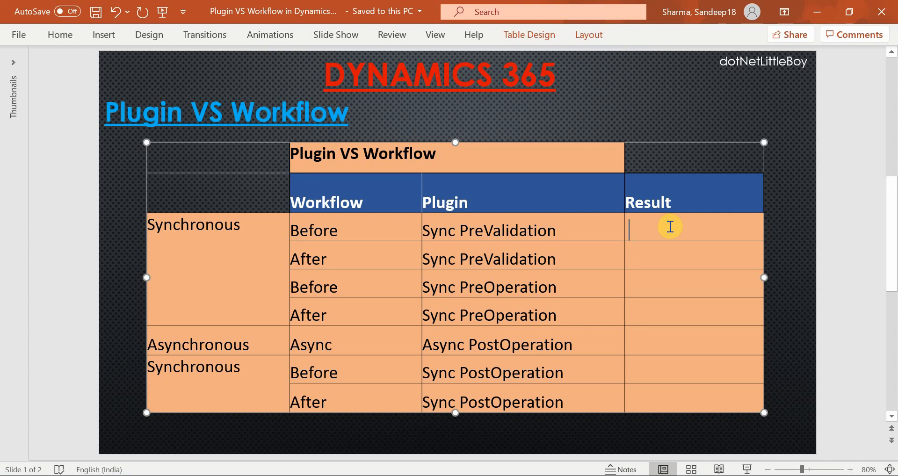
{"action": "type", "text": "Plugin"}
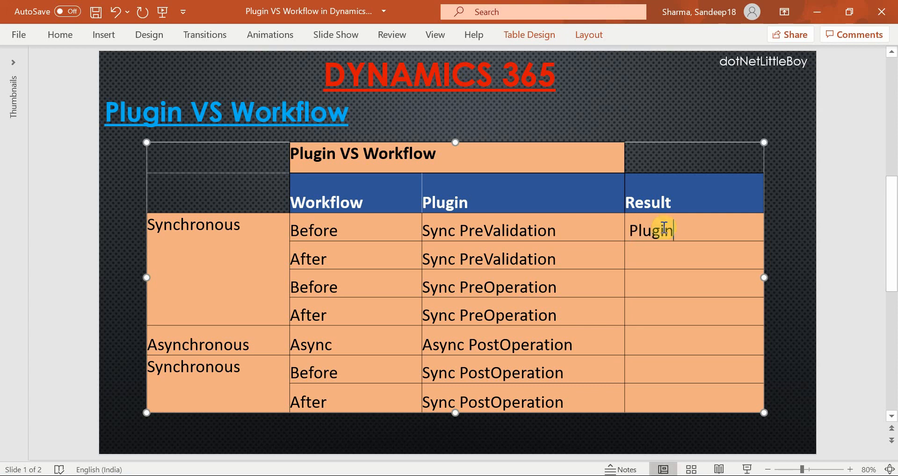
{"action": "left_click", "coordinate": [686, 115]}
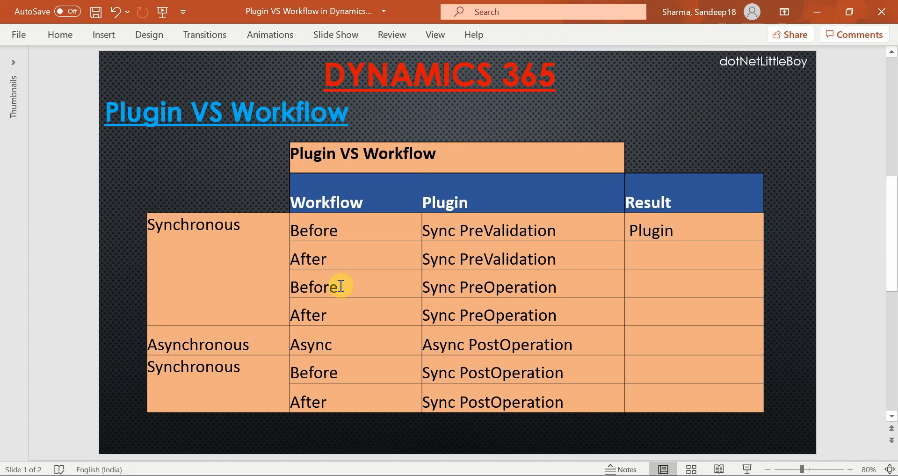
Step: Check the Before and Sync PreOperation row, and in the Plug-in Registration Tool update the University_Update step's execution stage to PreOperation
{"action": "left_click", "coordinate": [302, 287]}
{"action": "left_click", "coordinate": [486, 289]}
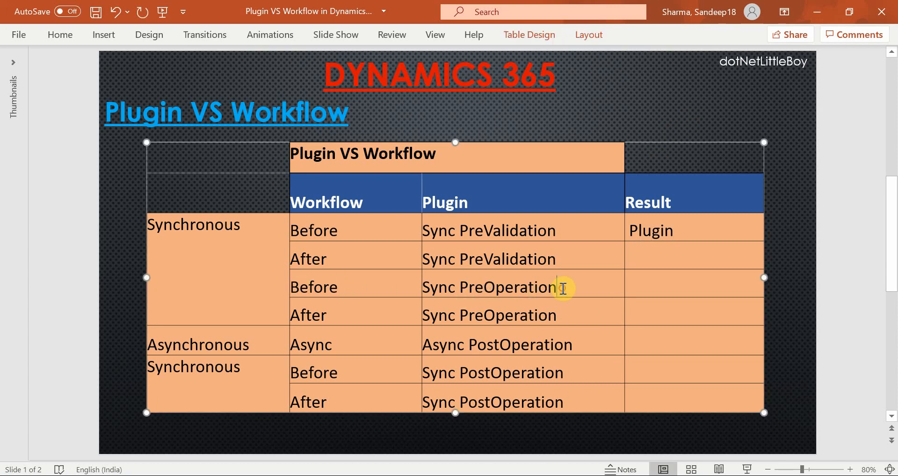
{"action": "left_click_drag", "start_coordinate": [561, 287], "coordinate": [425, 287]}
{"action": "key", "text": "alt+Tab"}
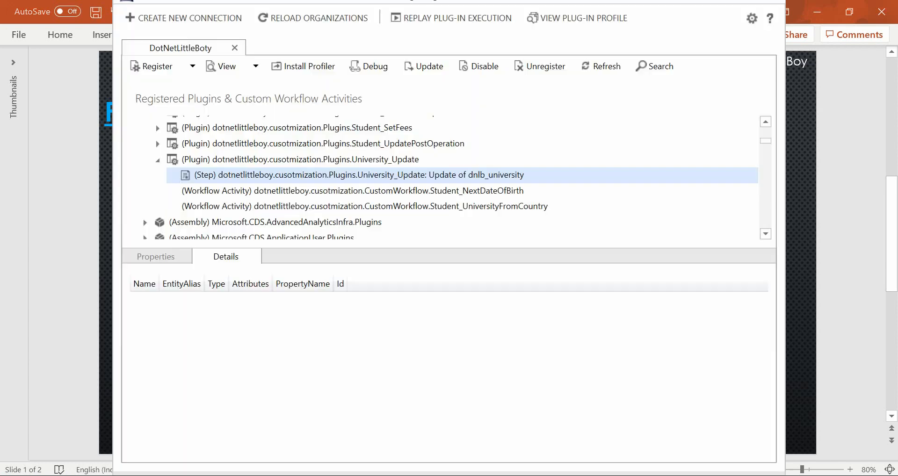
{"action": "double_click", "coordinate": [314, 177]}
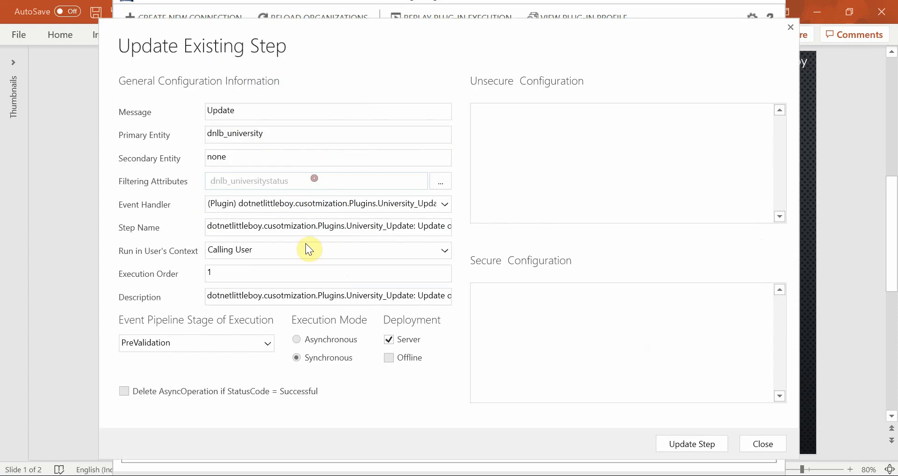
{"action": "left_click", "coordinate": [214, 342]}
{"action": "left_click", "coordinate": [189, 371]}
{"action": "left_click", "coordinate": [678, 444]}
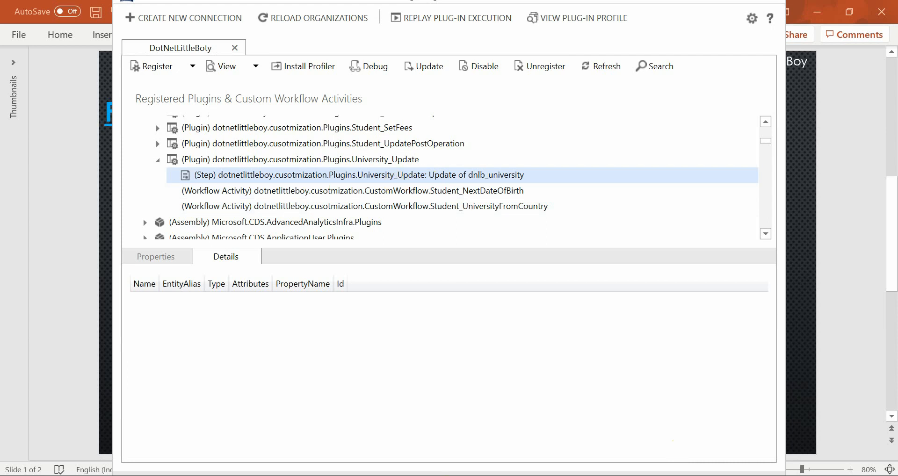
Step: Recheck the Update University process settings and the slide's Sync PreOperation row, and return to the Standford University record in Dynamics 365
{"action": "left_click", "coordinate": [545, 428]}
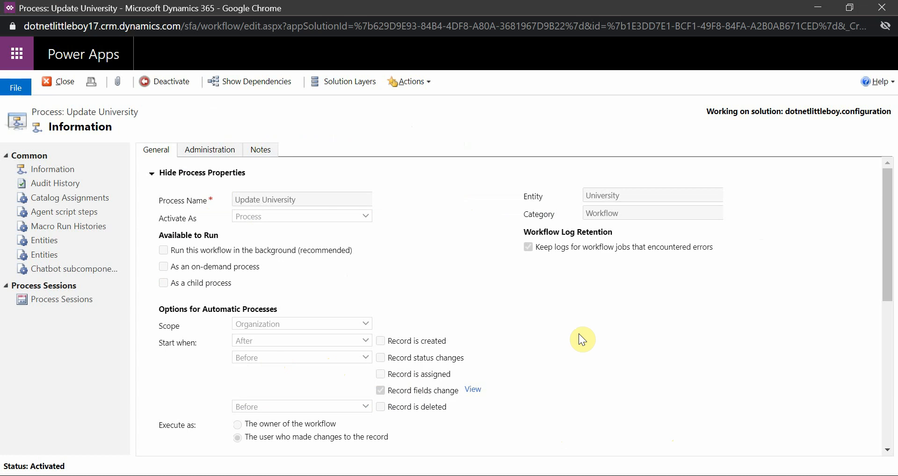
{"action": "left_click", "coordinate": [449, 475]}
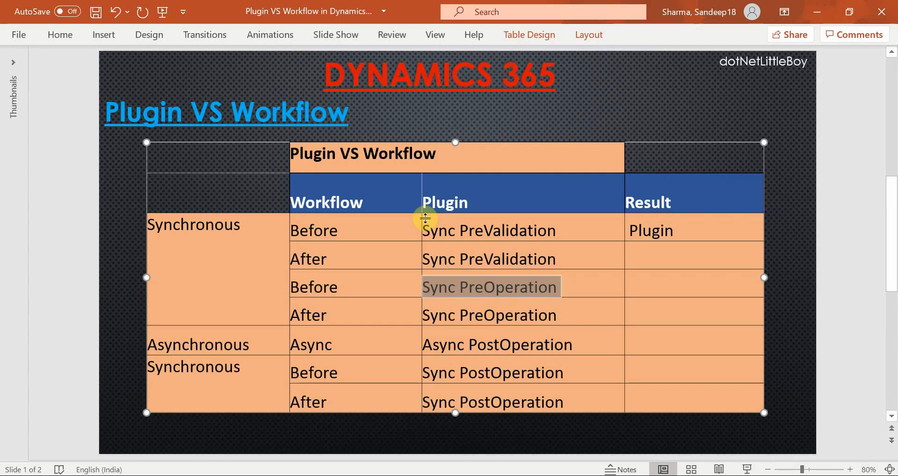
{"action": "left_click", "coordinate": [559, 290]}
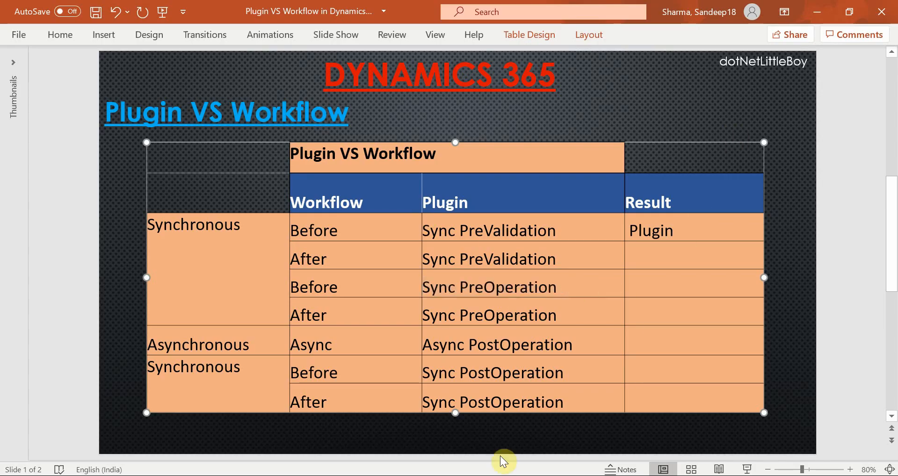
{"action": "mouse_move", "coordinate": [429, 475]}
{"action": "left_click", "coordinate": [334, 453]}
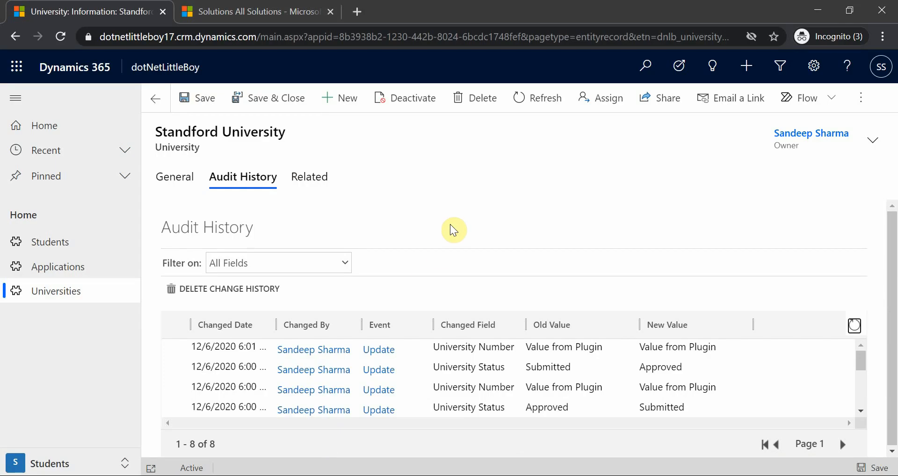
Step: Review the Standford University record's current values and widen the Changed Date column in its audit history
{"action": "left_click", "coordinate": [191, 195]}
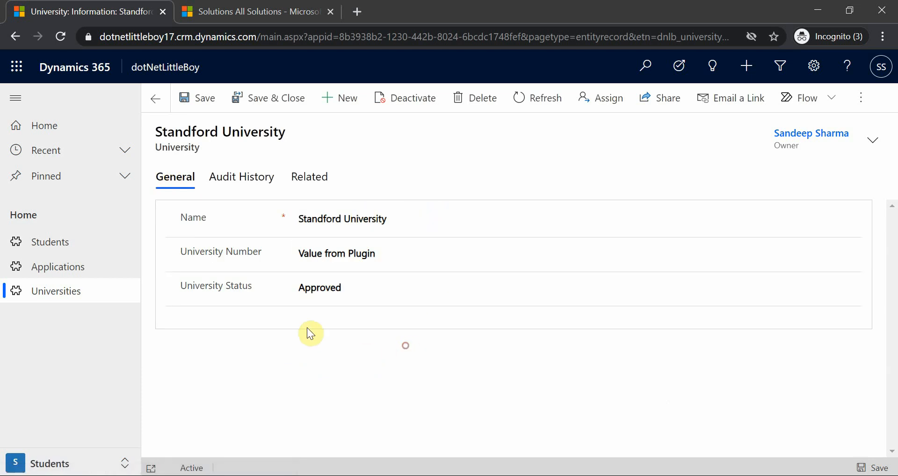
{"action": "left_click", "coordinate": [237, 187]}
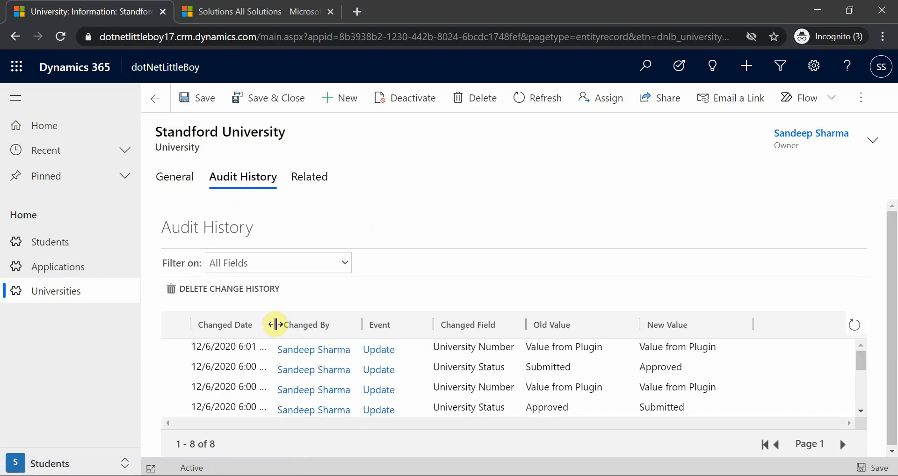
{"action": "left_click_drag", "start_coordinate": [276, 325], "coordinate": [302, 322]}
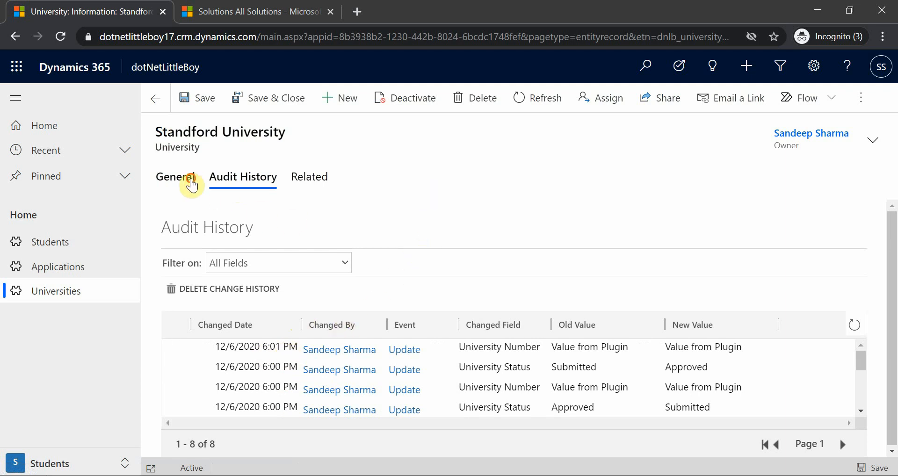
Step: Set the University Status of Standford University to Submitted and save the record
{"action": "left_click", "coordinate": [185, 178]}
{"action": "left_click", "coordinate": [349, 288]}
{"action": "left_click", "coordinate": [341, 315]}
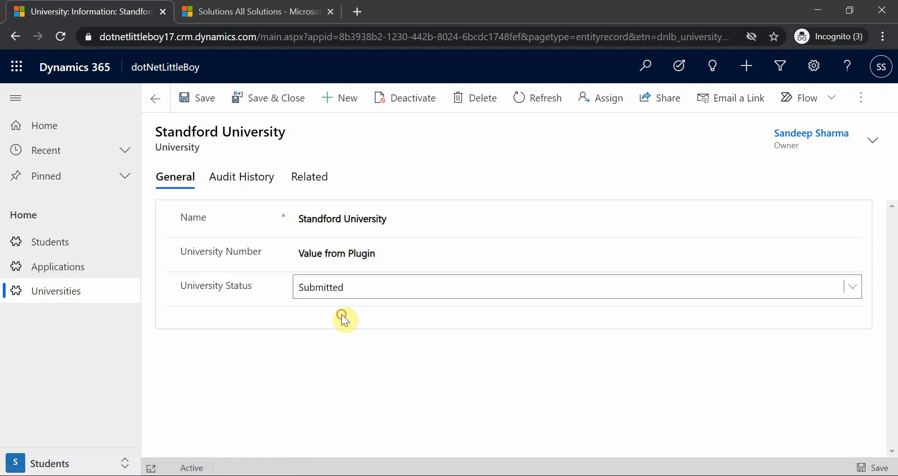
{"action": "left_click", "coordinate": [865, 466]}
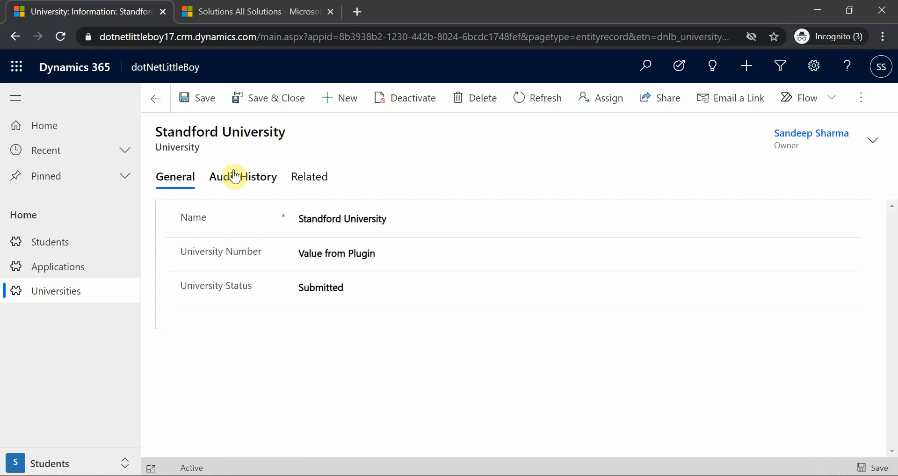
Step: Refresh the audit history and compare the old and new values in the two newest update entries
{"action": "left_click", "coordinate": [238, 179]}
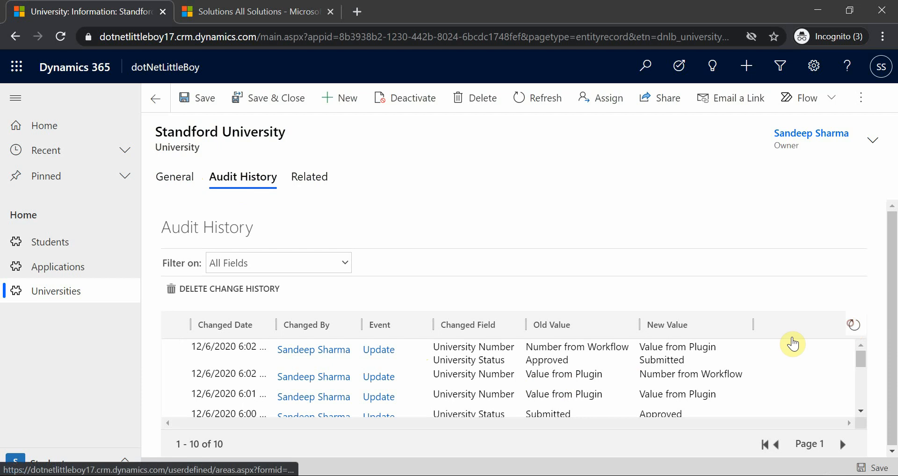
{"action": "left_click", "coordinate": [239, 377]}
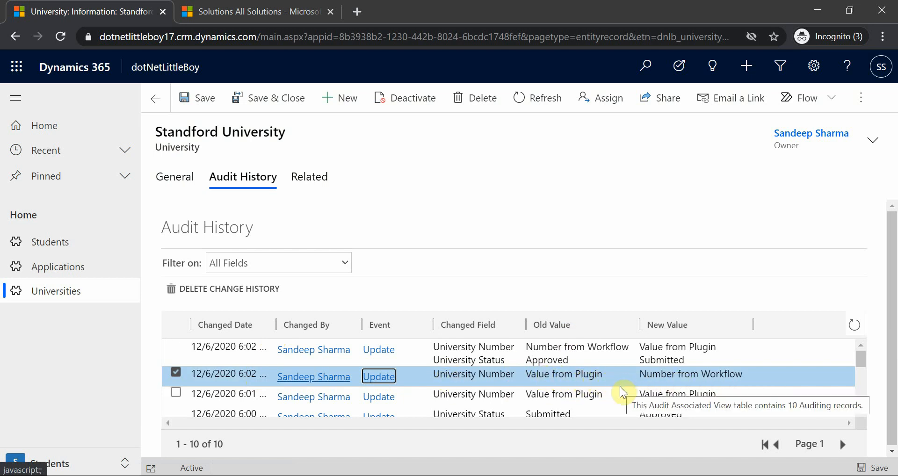
{"action": "left_click", "coordinate": [541, 364]}
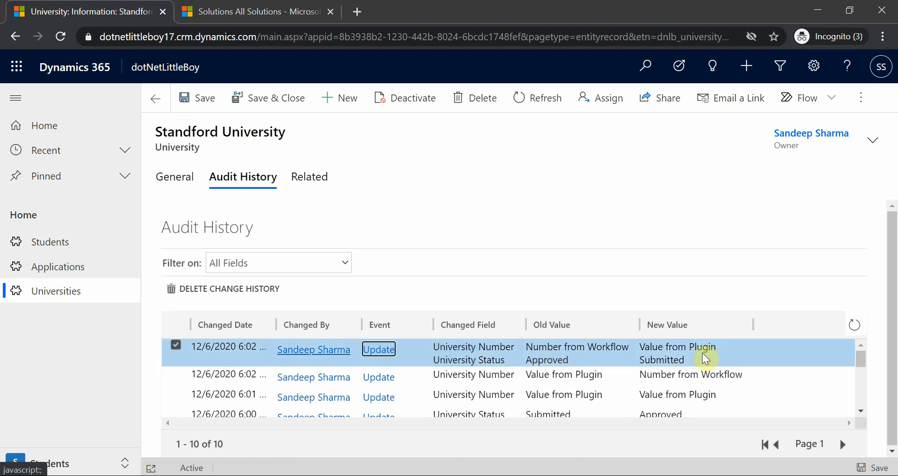
Step: Set the University Status of Standford University to Approved and save the record
{"action": "left_click", "coordinate": [178, 177]}
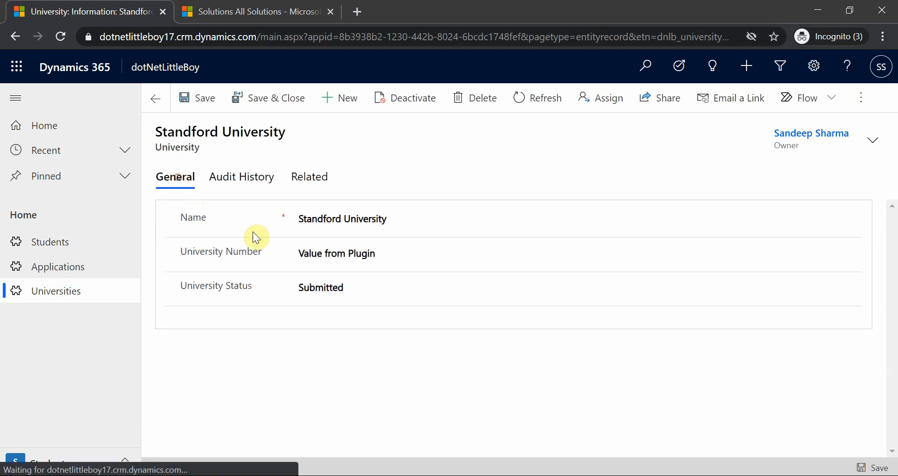
{"action": "left_click", "coordinate": [321, 287]}
{"action": "left_click", "coordinate": [331, 335]}
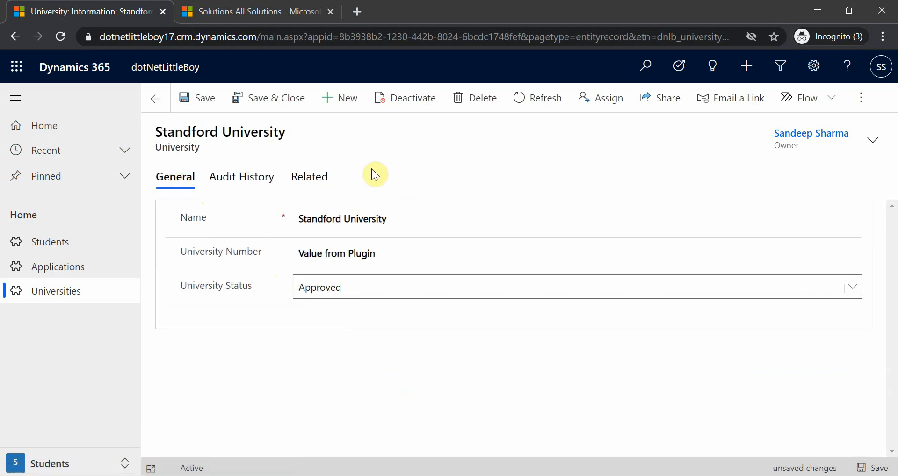
{"action": "left_click", "coordinate": [196, 98]}
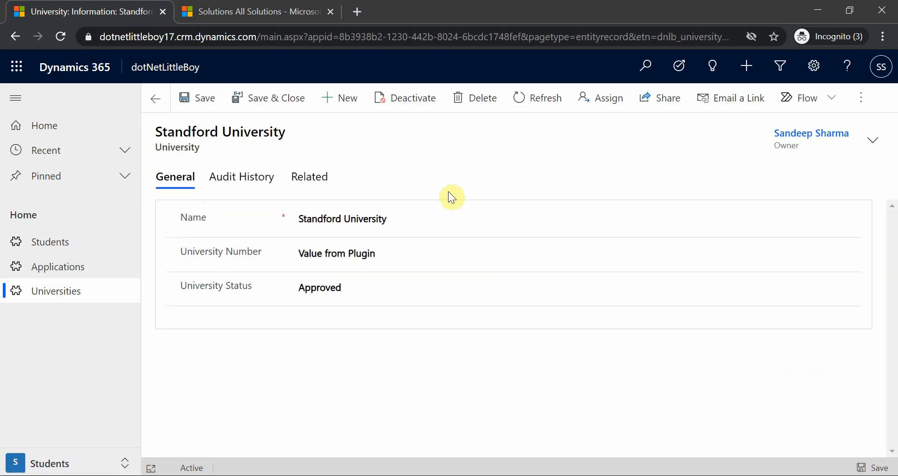
Step: Reload the audit history and examine the order of University Number changes logged for the Approved update
{"action": "left_click", "coordinate": [265, 179]}
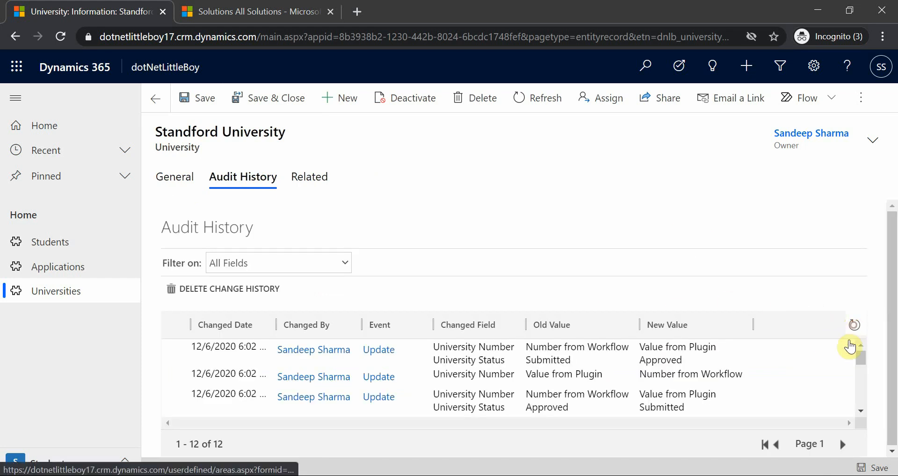
{"action": "left_click", "coordinate": [571, 374]}
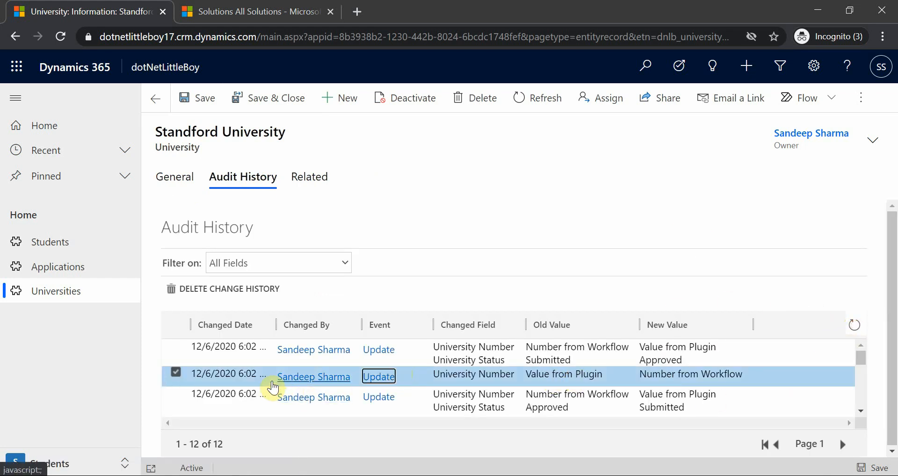
{"action": "left_click", "coordinate": [554, 359]}
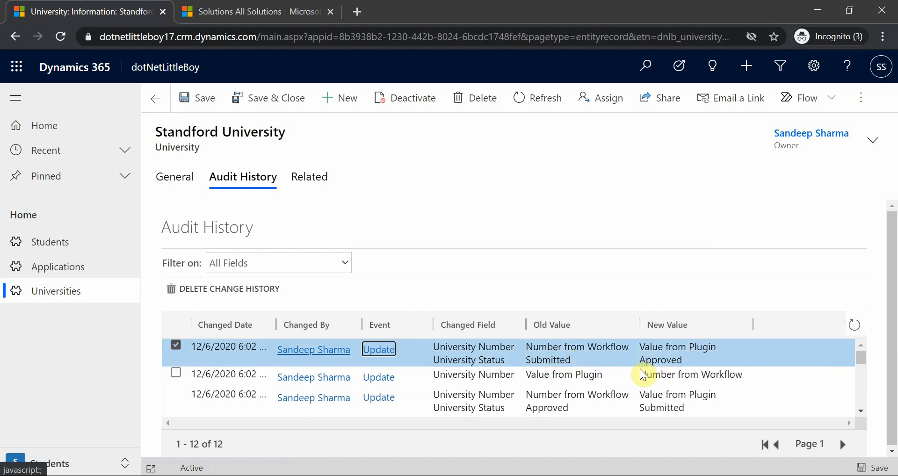
{"action": "left_click", "coordinate": [575, 376]}
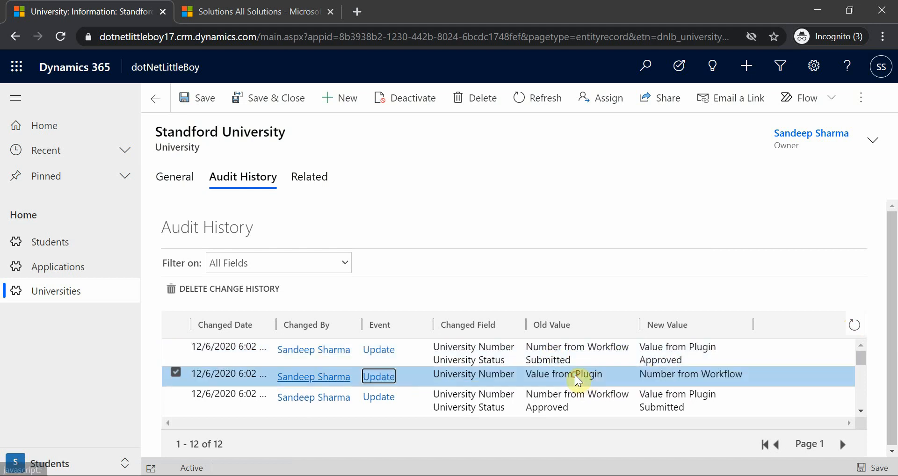
{"action": "left_click", "coordinate": [505, 358]}
Step: Switch to the PowerPoint comparison table and enter Workflow as the Result for the Before and Sync PreOperation row
{"action": "left_click", "coordinate": [608, 475]}
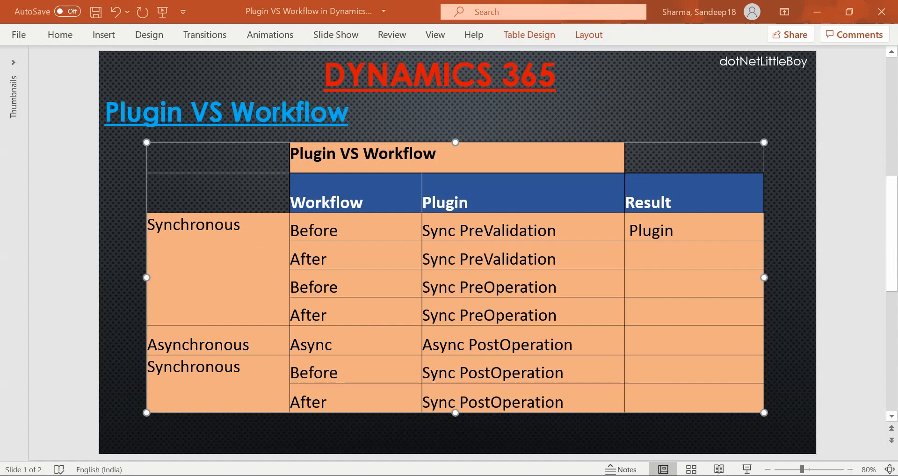
{"action": "left_click", "coordinate": [647, 281]}
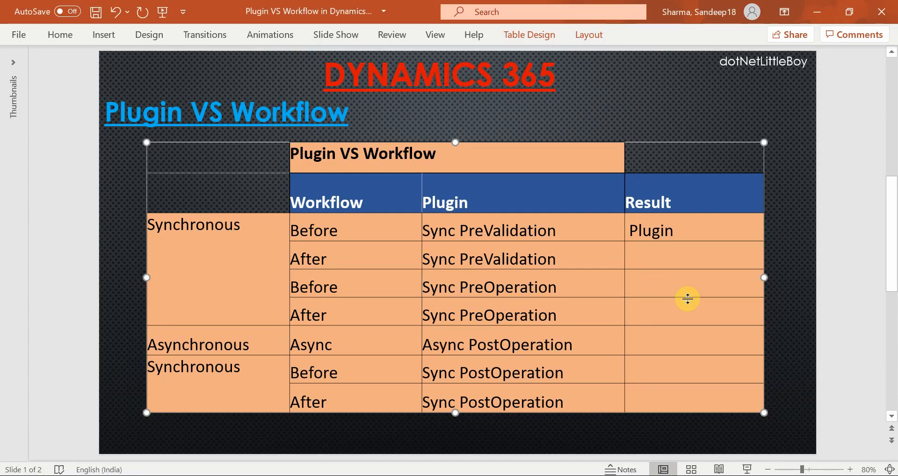
{"action": "type", "text": "Workflow"}
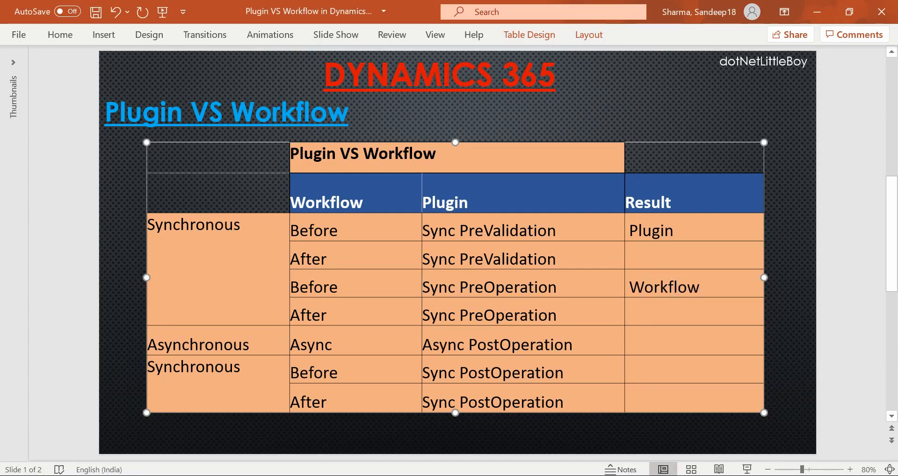
Step: Review the table's After and Sync PreOperation row, and check the University_Update step in the Plug-in Registration Tool
{"action": "left_click", "coordinate": [504, 286]}
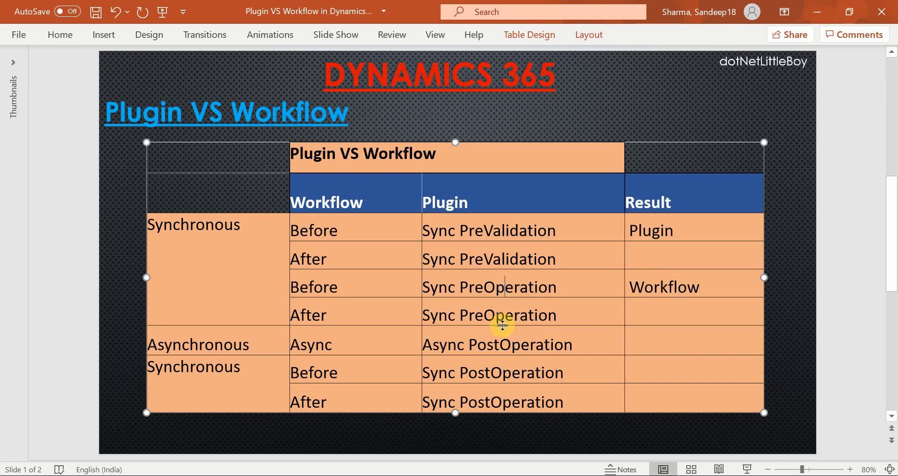
{"action": "left_click", "coordinate": [496, 316]}
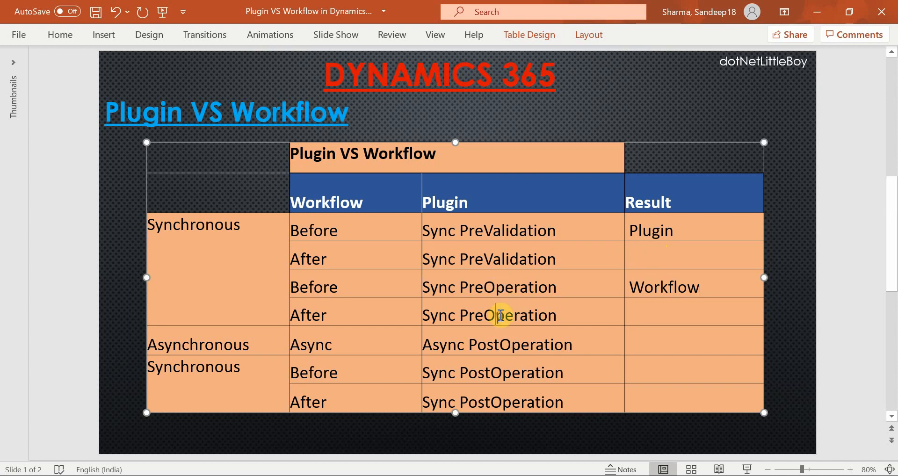
{"action": "left_click", "coordinate": [335, 309]}
{"action": "left_click", "coordinate": [325, 261]}
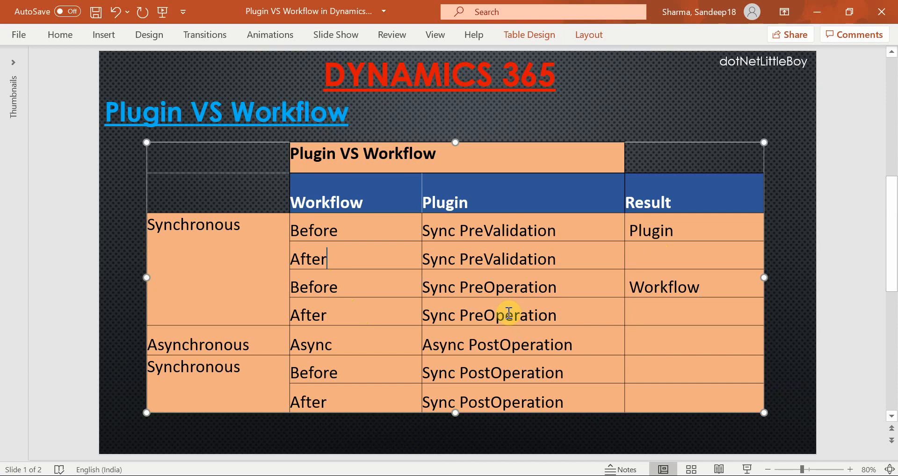
{"action": "left_click", "coordinate": [367, 306]}
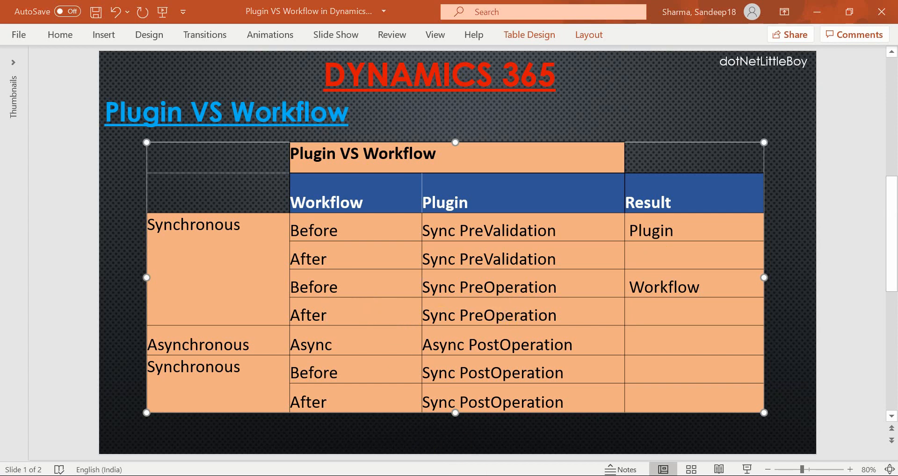
{"action": "mouse_move", "coordinate": [429, 475]}
{"action": "left_click", "coordinate": [584, 475]}
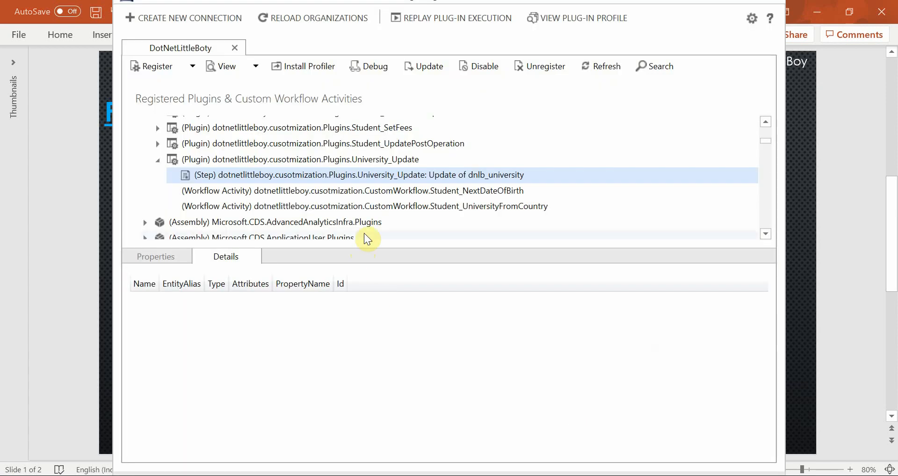
{"action": "left_click", "coordinate": [585, 475]}
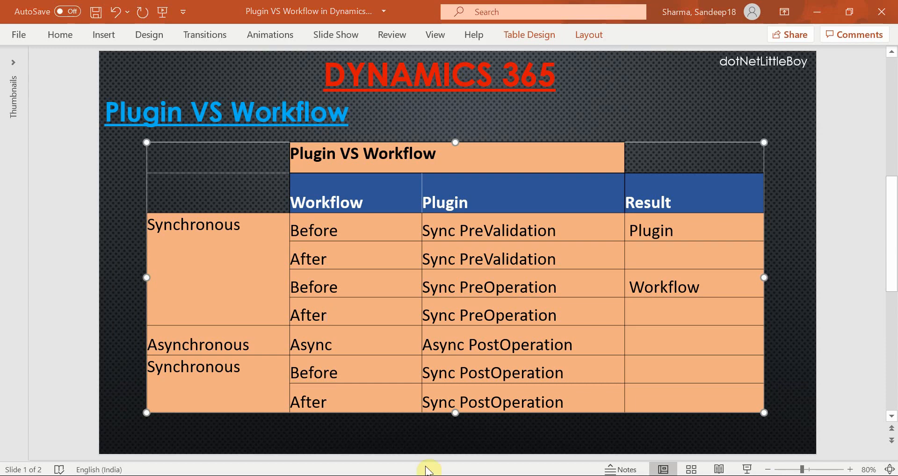
Step: Switch to the Update University process in Chrome and deactivate it
{"action": "mouse_move", "coordinate": [427, 472]}
{"action": "left_click", "coordinate": [549, 437]}
{"action": "left_click", "coordinate": [162, 87]}
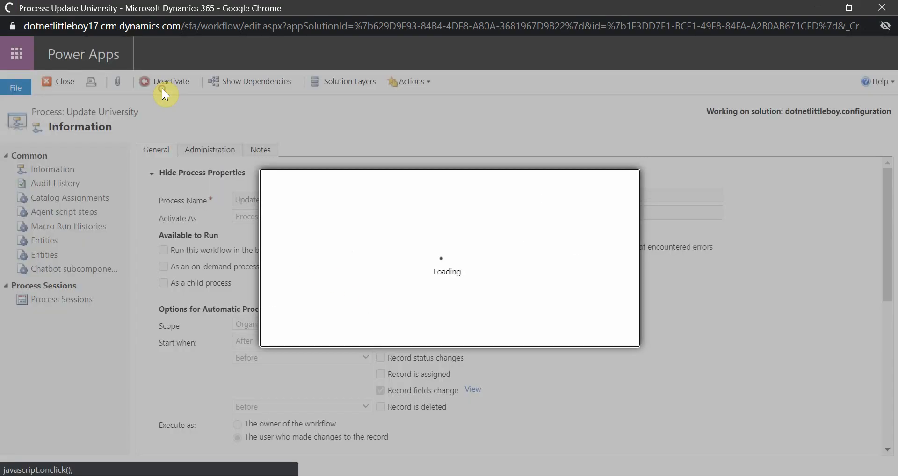
{"action": "left_click", "coordinate": [516, 329]}
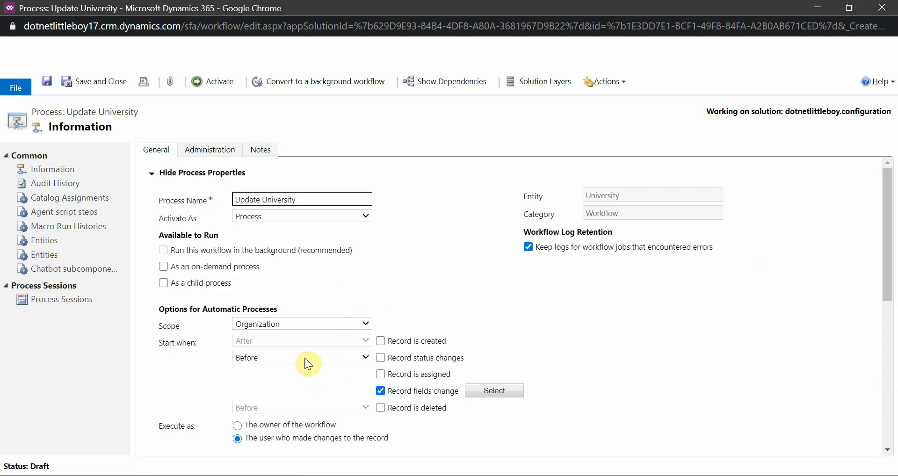
Step: Set the Update University process to start After record fields change, and save it
{"action": "left_click", "coordinate": [304, 357]}
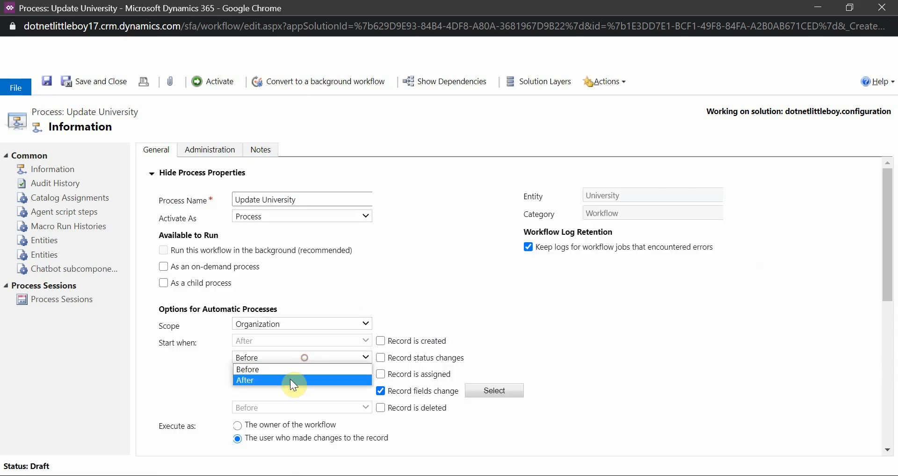
{"action": "left_click", "coordinate": [290, 378]}
{"action": "left_click", "coordinate": [47, 85]}
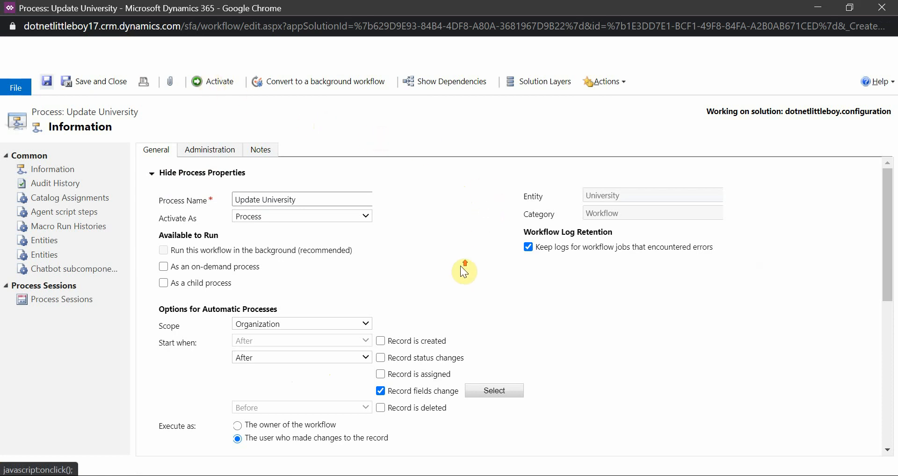
{"action": "scroll", "coordinate": [461, 265], "scroll_direction": "down", "scroll_amount": 5}
{"action": "scroll", "coordinate": [460, 266], "scroll_direction": "up", "scroll_amount": 4}
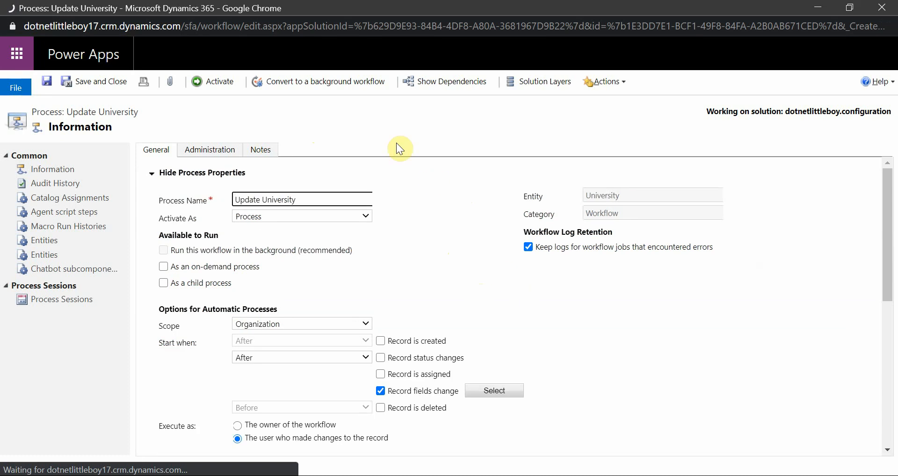
Step: Activate the Update University process and look over its settings
{"action": "left_click", "coordinate": [212, 80]}
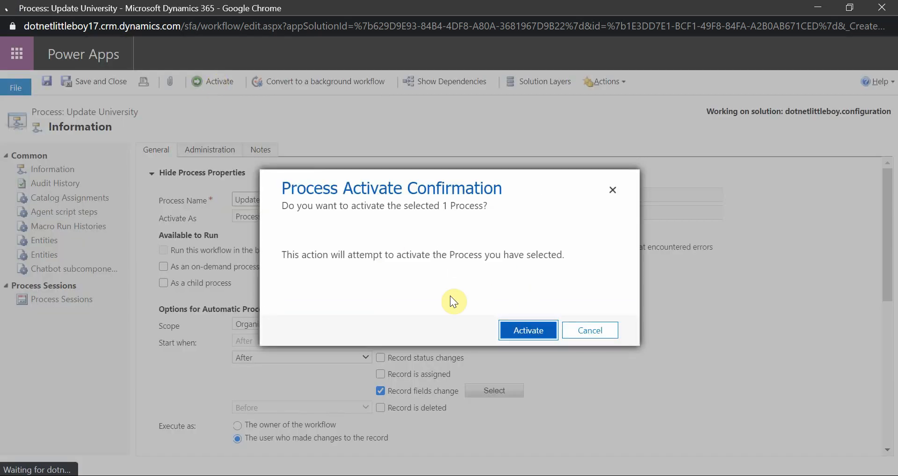
{"action": "left_click", "coordinate": [515, 327]}
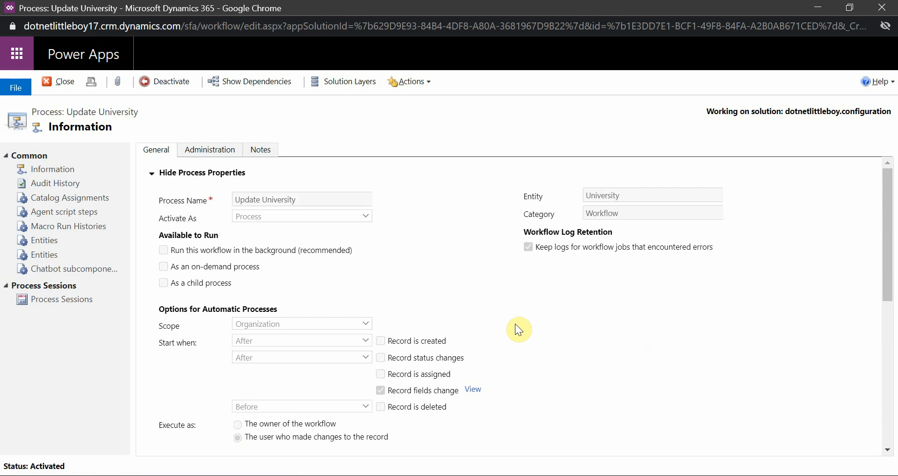
{"action": "scroll", "coordinate": [539, 346], "scroll_direction": "down", "scroll_amount": 5}
{"action": "scroll", "coordinate": [539, 346], "scroll_direction": "up", "scroll_amount": 5}
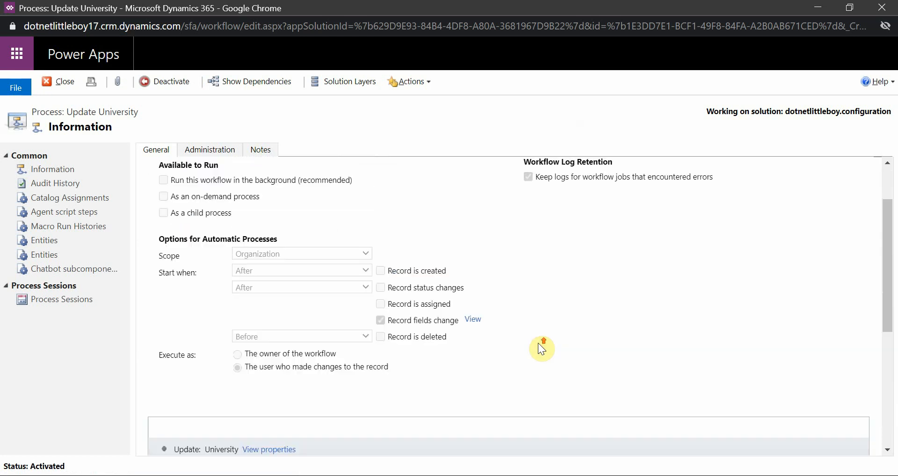
Step: Return to the PowerPoint comparison table and check the After workflow and Sync PreOperation row
{"action": "left_click", "coordinate": [429, 475]}
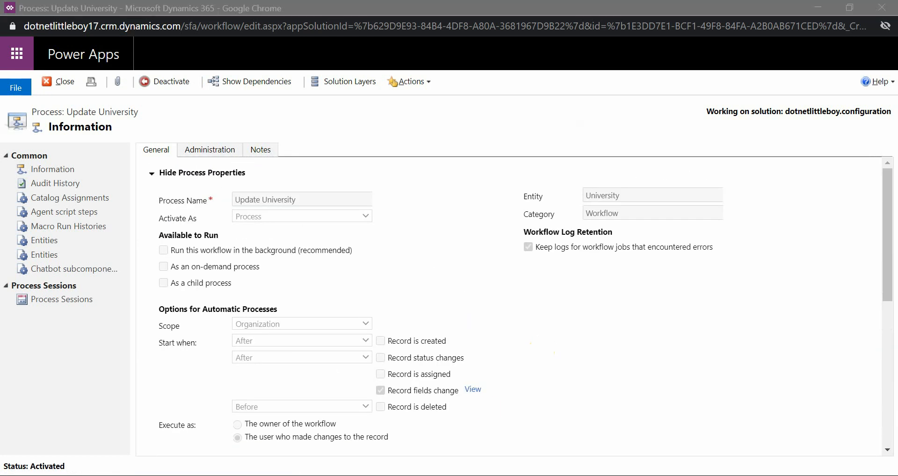
{"action": "left_click", "coordinate": [529, 475]}
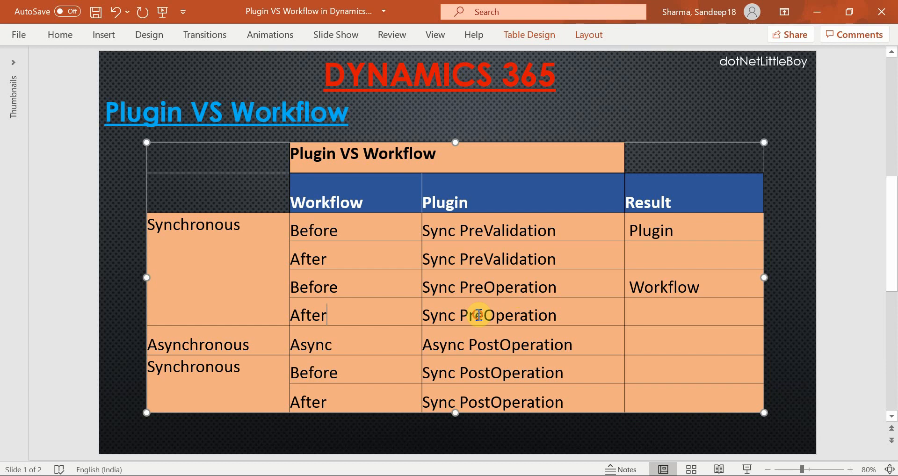
{"action": "left_click", "coordinate": [631, 311]}
{"action": "left_click", "coordinate": [350, 314]}
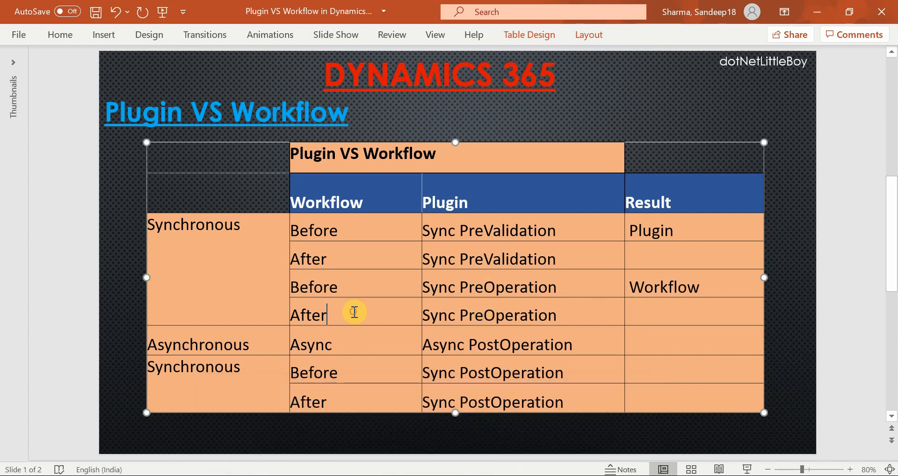
Step: Go to the Execution Flow slide and examine the order of the pre-event plugin, CRM core operation and post-event stages
{"action": "left_click", "coordinate": [646, 311]}
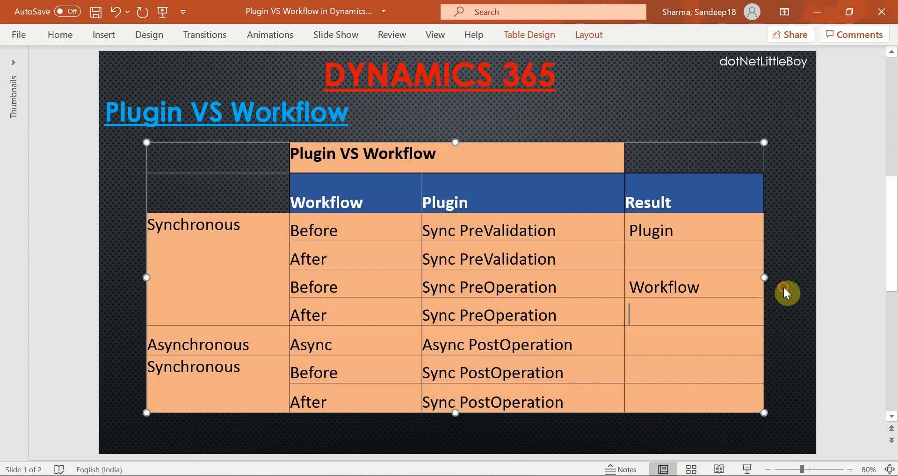
{"action": "left_click", "coordinate": [783, 286]}
{"action": "scroll", "coordinate": [783, 286], "scroll_direction": "down", "scroll_amount": 1}
{"action": "left_click", "coordinate": [577, 352]}
{"action": "left_click", "coordinate": [246, 343]}
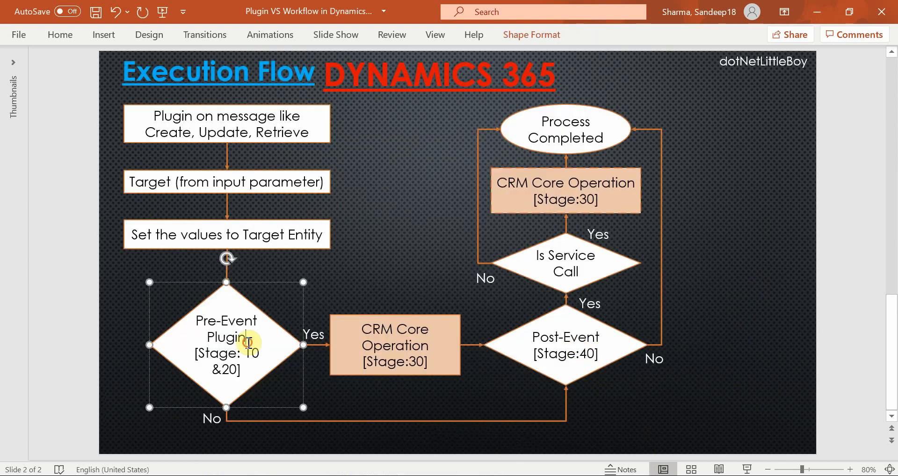
{"action": "left_click", "coordinate": [382, 331]}
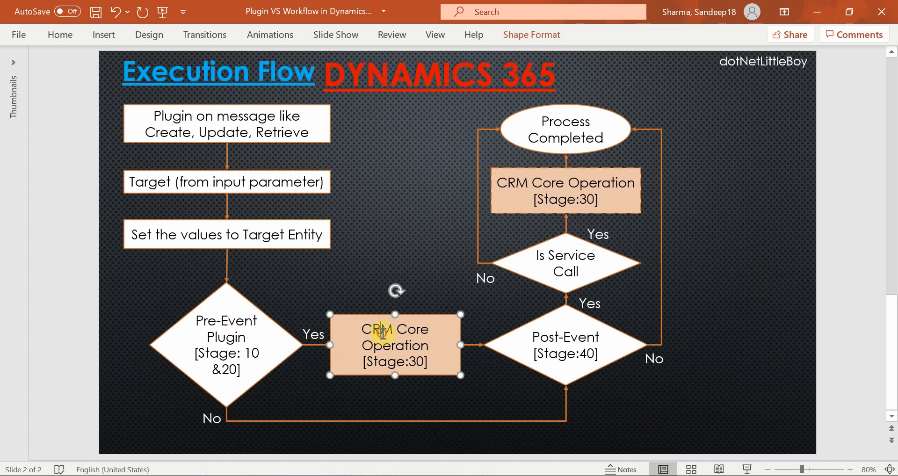
{"action": "left_click", "coordinate": [555, 347]}
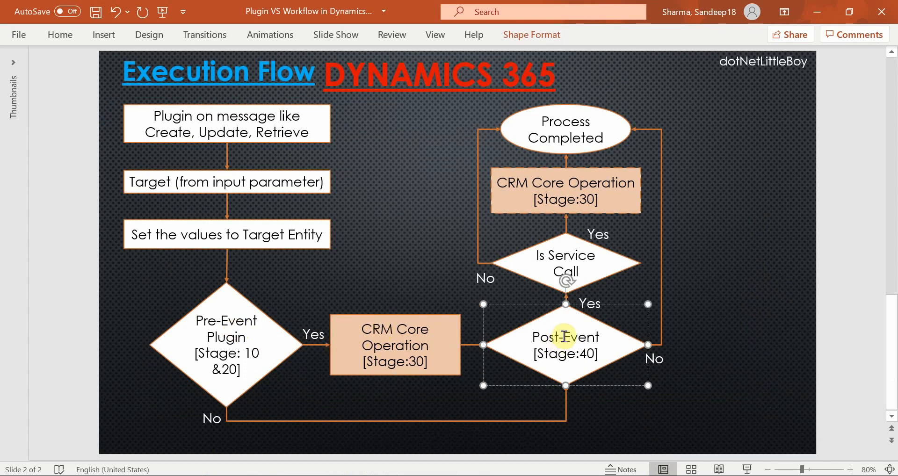
{"action": "left_click", "coordinate": [246, 321]}
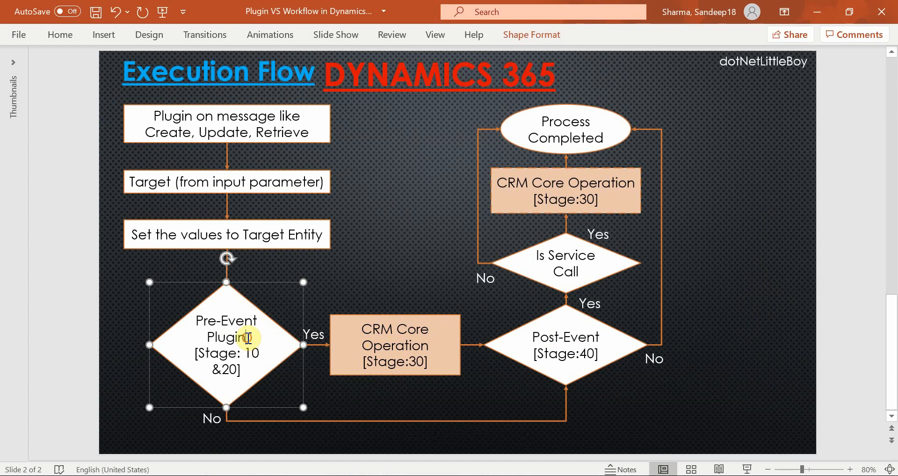
{"action": "left_click", "coordinate": [380, 323]}
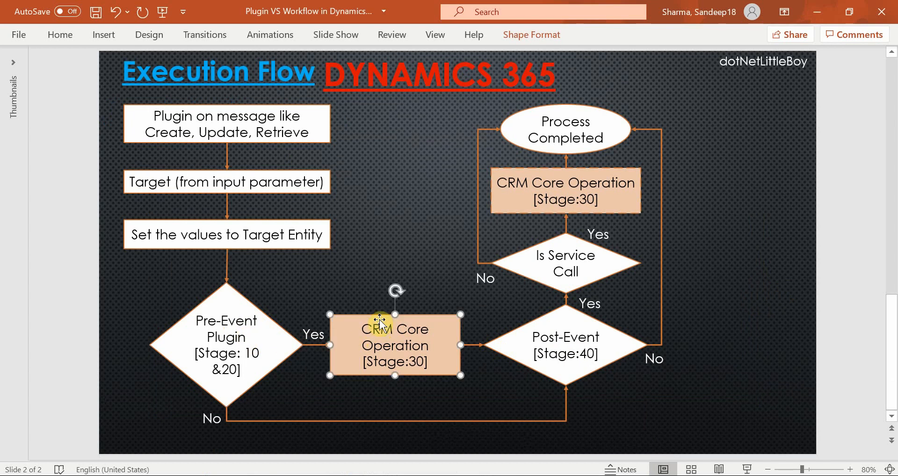
{"action": "left_click", "coordinate": [254, 331]}
{"action": "left_click", "coordinate": [374, 335]}
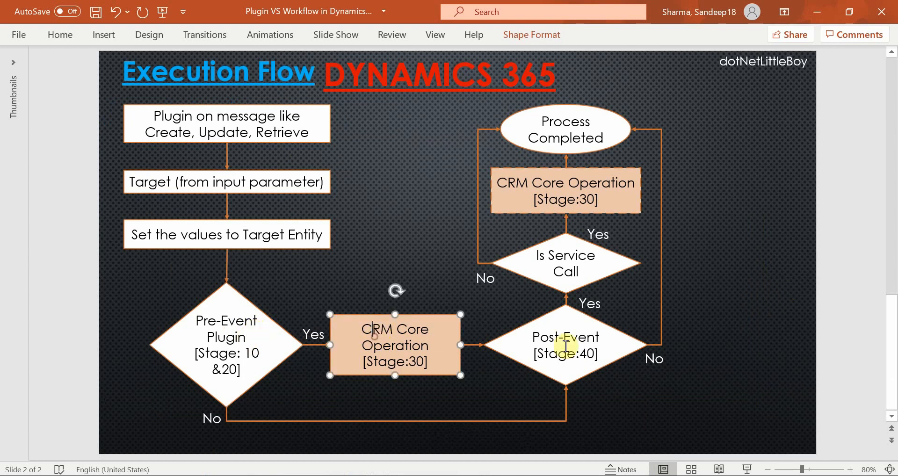
{"action": "left_click", "coordinate": [566, 351]}
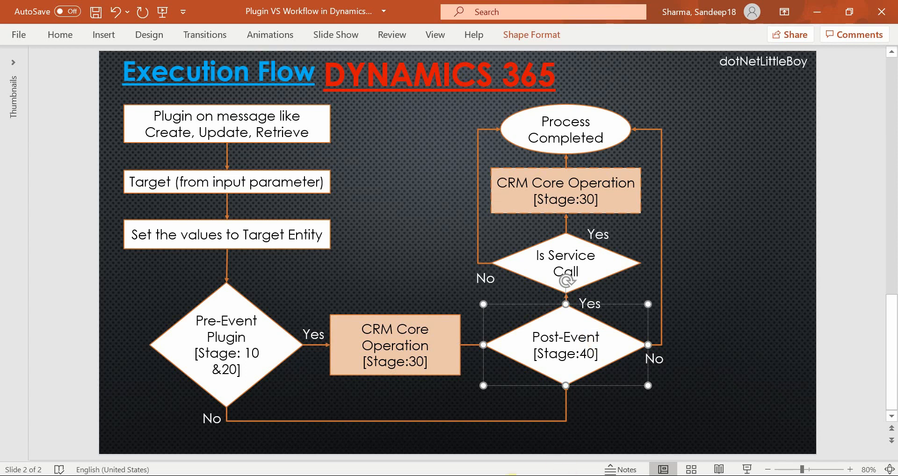
Step: Check the Update University process's start timing in Chrome, then return to the Plugin VS Workflow table in PowerPoint
{"action": "left_click", "coordinate": [590, 418]}
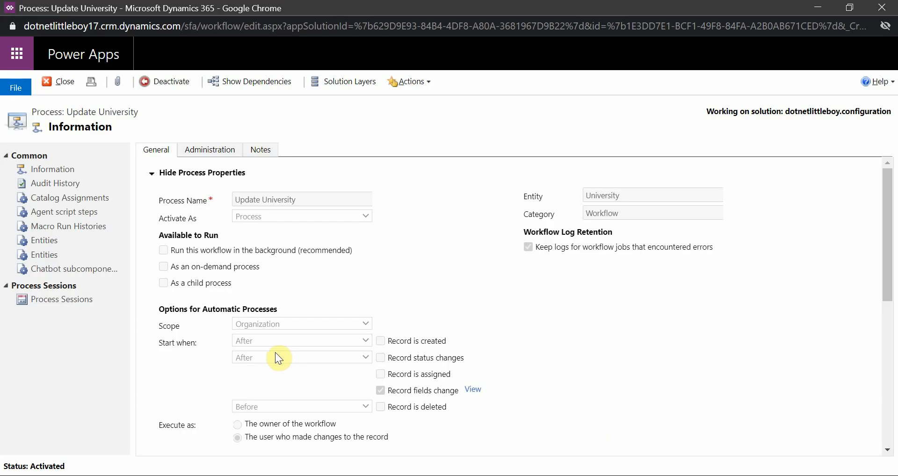
{"action": "left_click", "coordinate": [610, 475]}
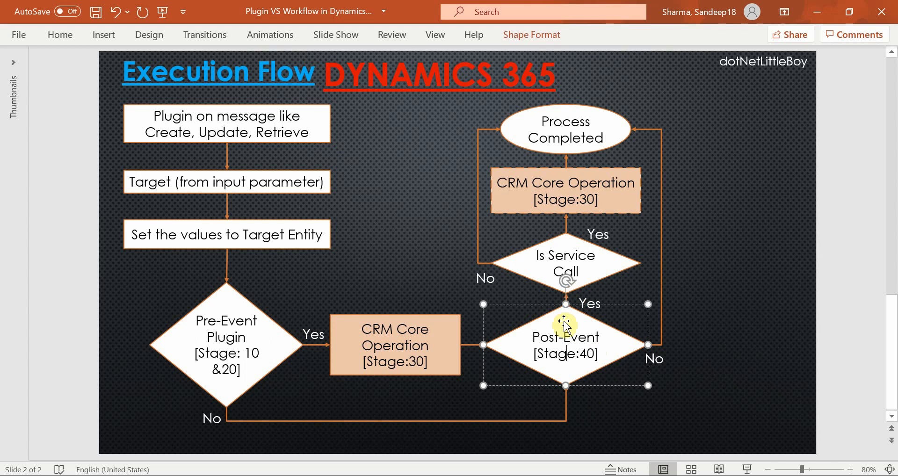
{"action": "scroll", "coordinate": [486, 281], "scroll_direction": "up", "scroll_amount": 1}
{"action": "left_click", "coordinate": [672, 320]}
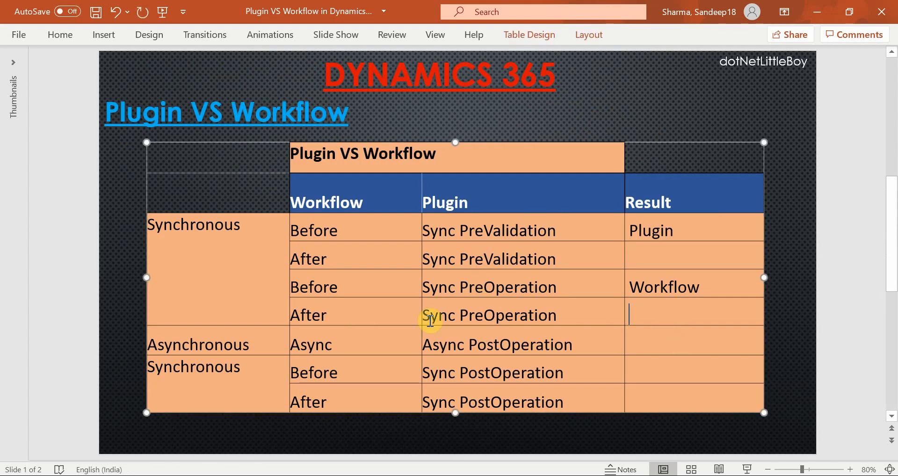
Step: Switch to the Standford University record in Chrome, set its University Status to Submitted and save it
{"action": "mouse_move", "coordinate": [485, 473]}
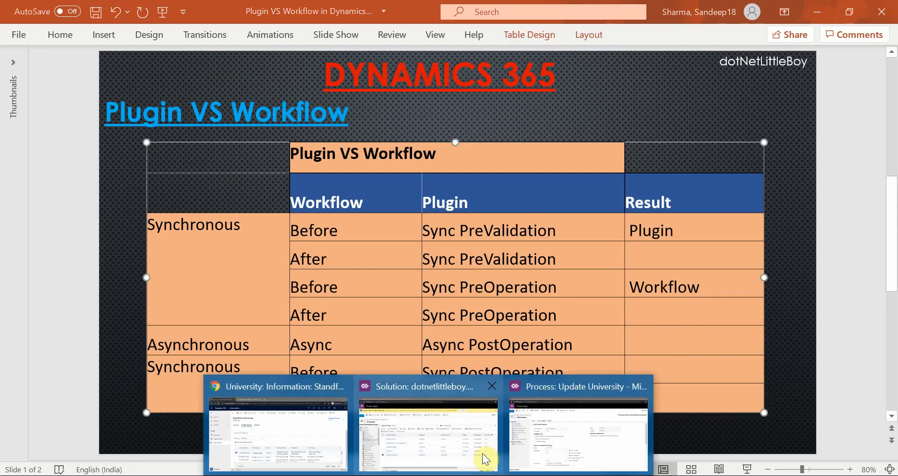
{"action": "left_click", "coordinate": [297, 443]}
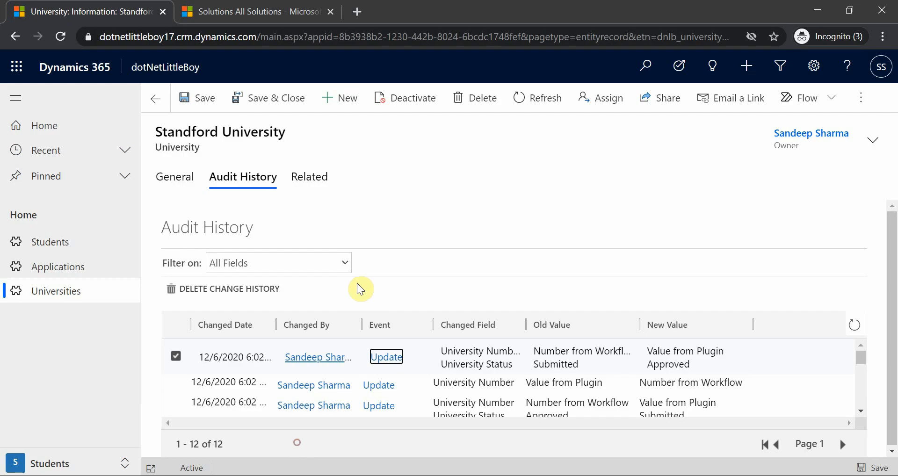
{"action": "left_click", "coordinate": [185, 185]}
{"action": "left_click", "coordinate": [327, 286]}
{"action": "left_click", "coordinate": [330, 318]}
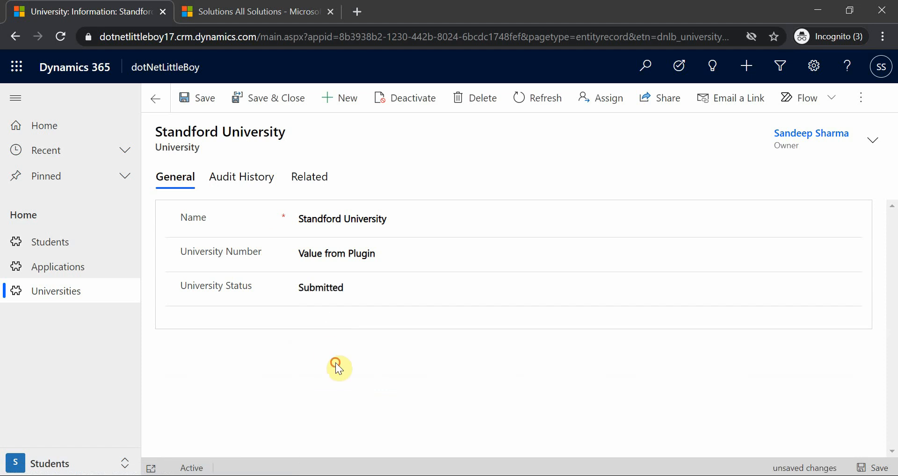
{"action": "left_click", "coordinate": [200, 99]}
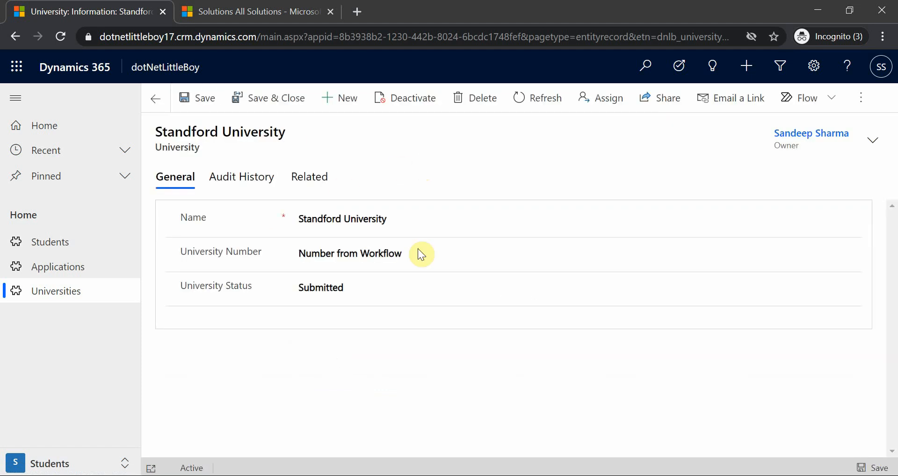
Step: Refresh the record's audit history and compare its latest entries with the After and Sync PreOperation row in PowerPoint
{"action": "left_click", "coordinate": [250, 178]}
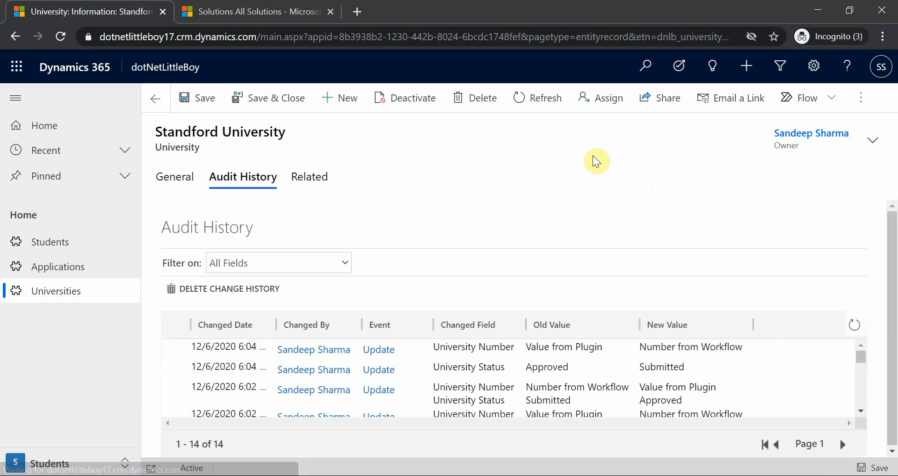
{"action": "left_click", "coordinate": [853, 326]}
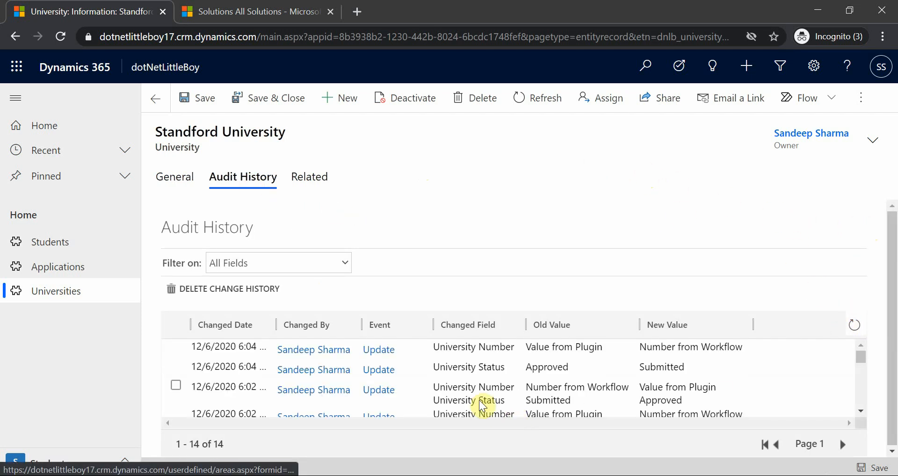
{"action": "left_click", "coordinate": [593, 395]}
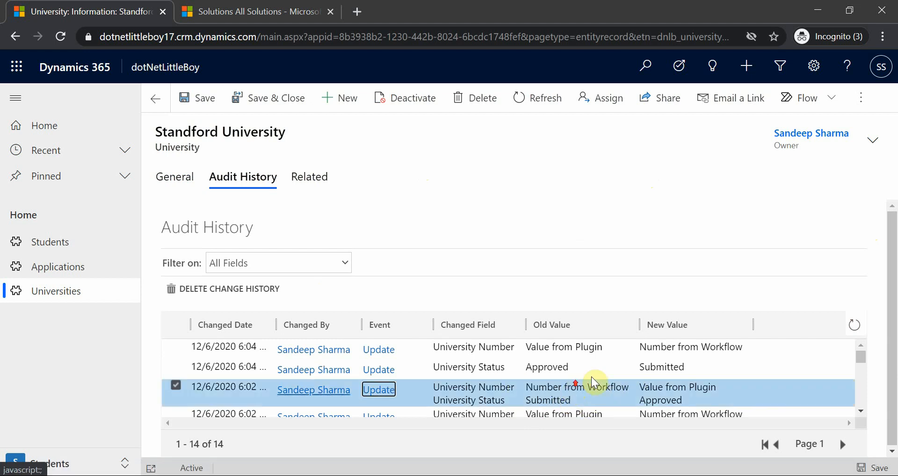
{"action": "left_click", "coordinate": [529, 475]}
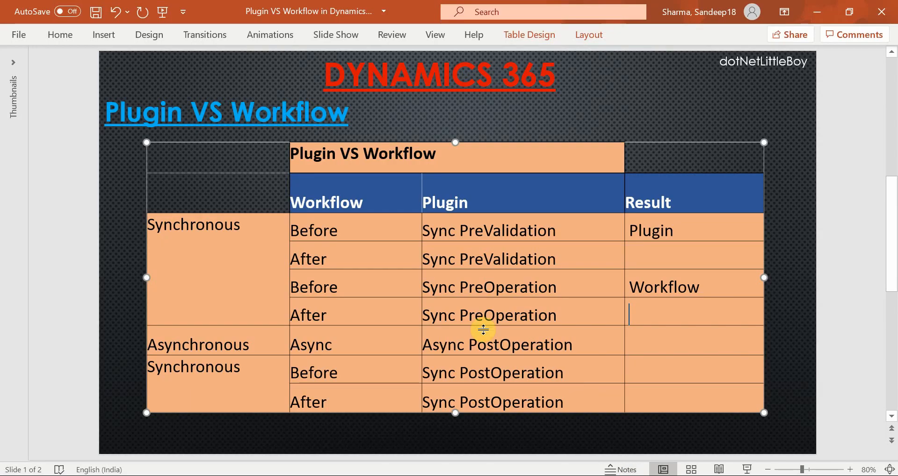
{"action": "left_click", "coordinate": [817, 11]}
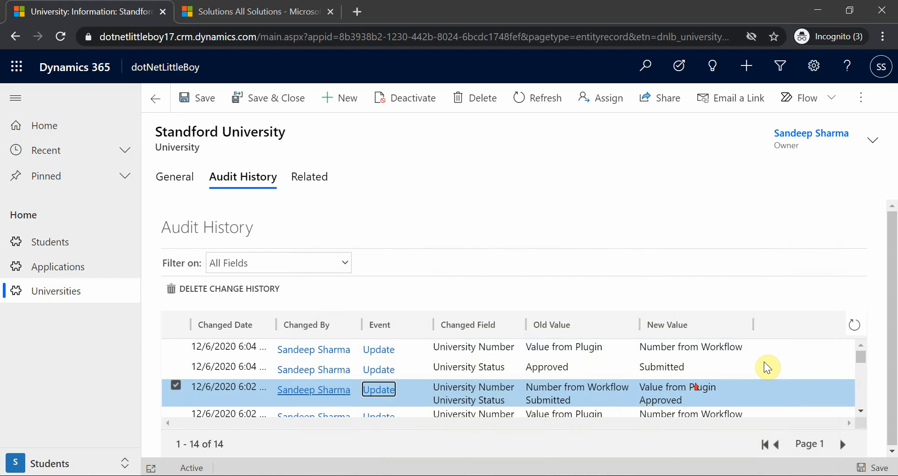
{"action": "left_click", "coordinate": [854, 326]}
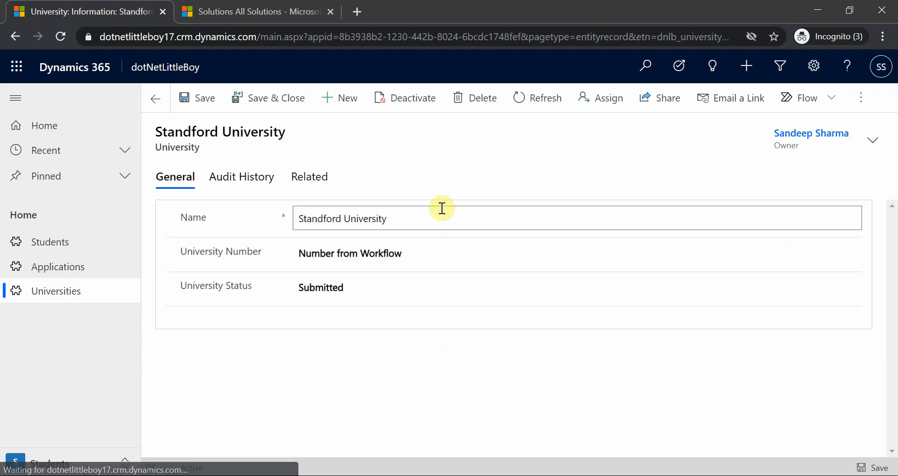
Step: Set the Standford University record's University Status to Approved and save it
{"action": "left_click", "coordinate": [349, 285]}
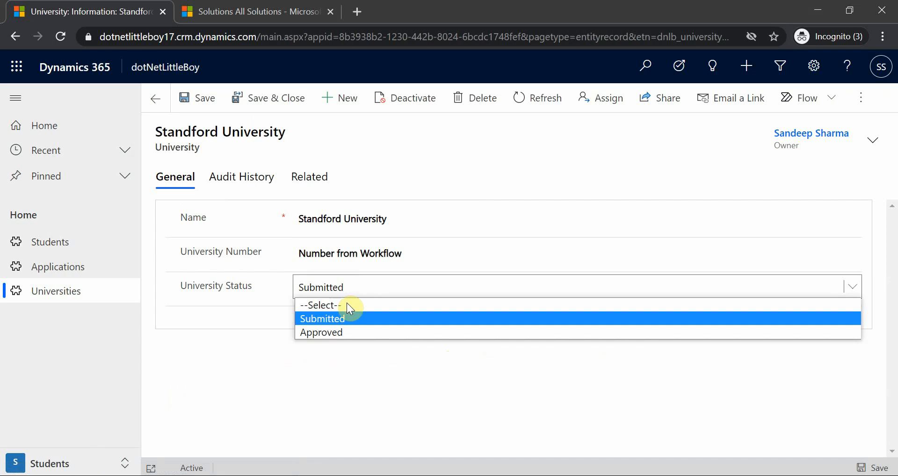
{"action": "left_click", "coordinate": [338, 333]}
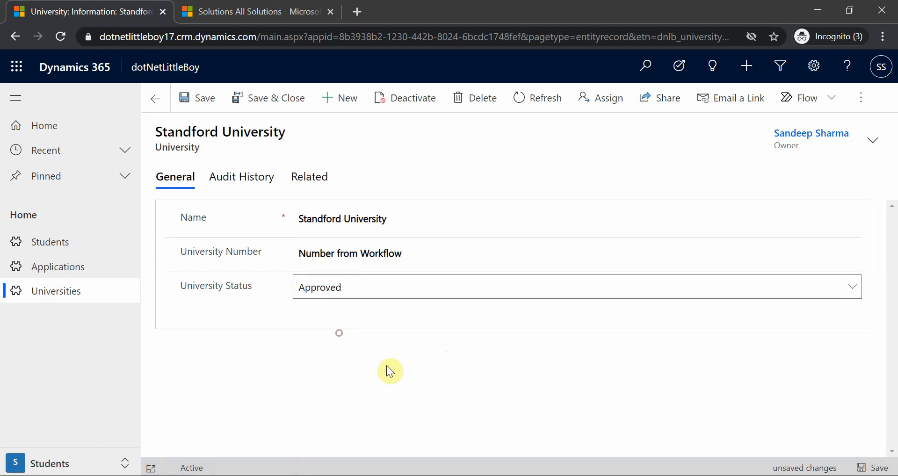
{"action": "left_click", "coordinate": [194, 97]}
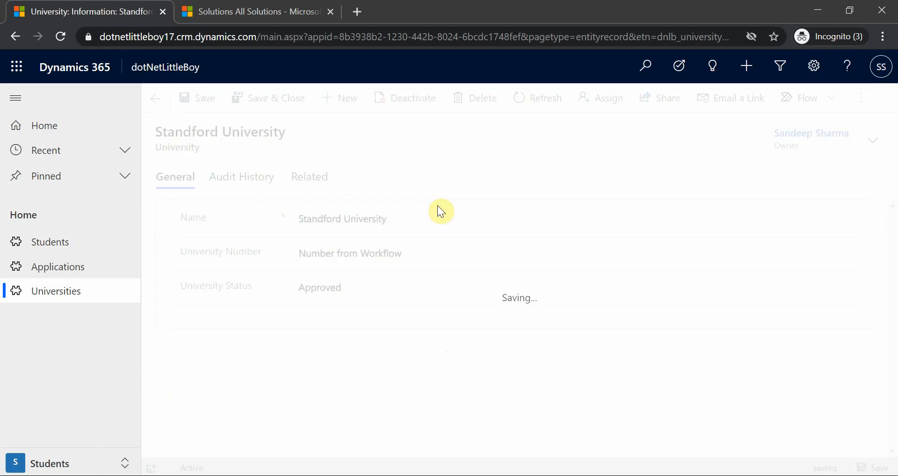
Step: Examine the two newest audit history entries to see whether the plugin or the workflow set University Number first
{"action": "left_click", "coordinate": [246, 186]}
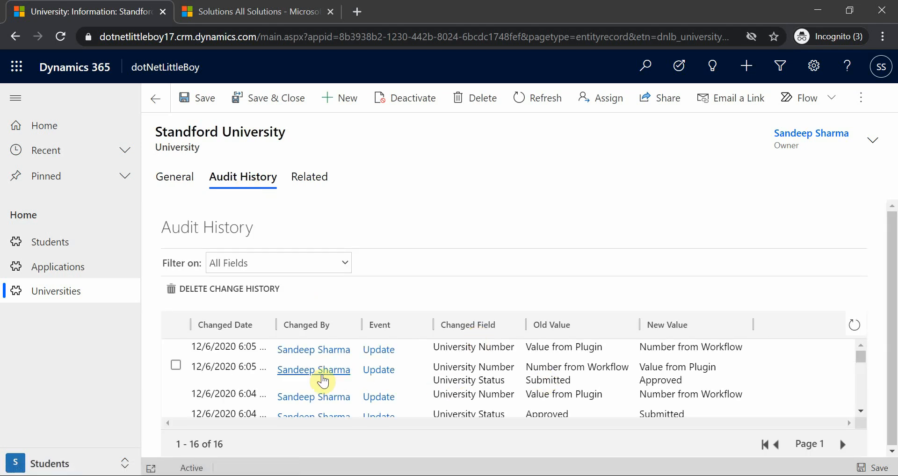
{"action": "left_click", "coordinate": [693, 368]}
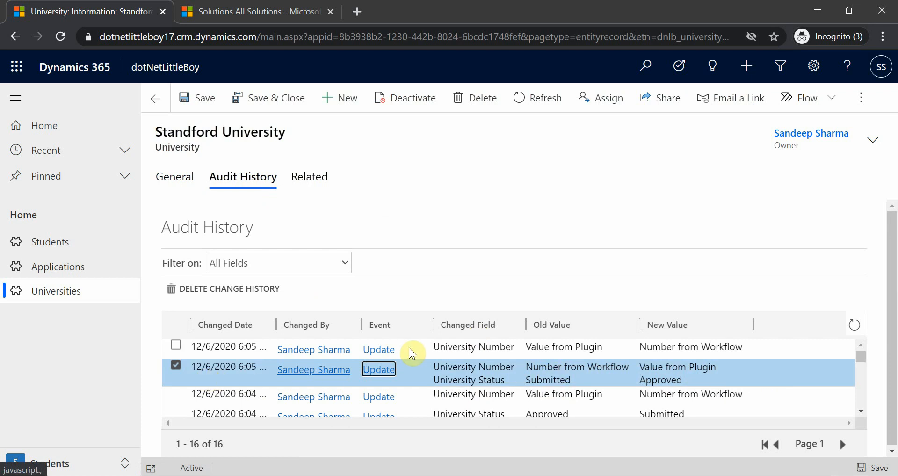
{"action": "left_click", "coordinate": [462, 350]}
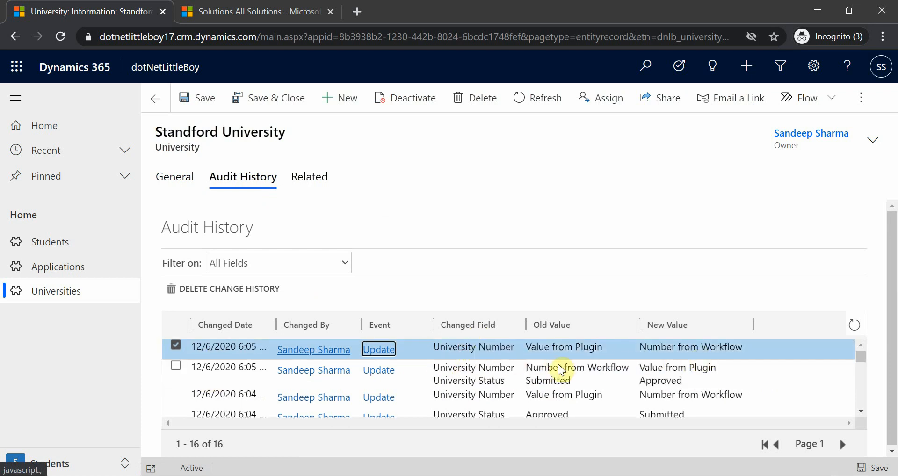
{"action": "left_click", "coordinate": [520, 371]}
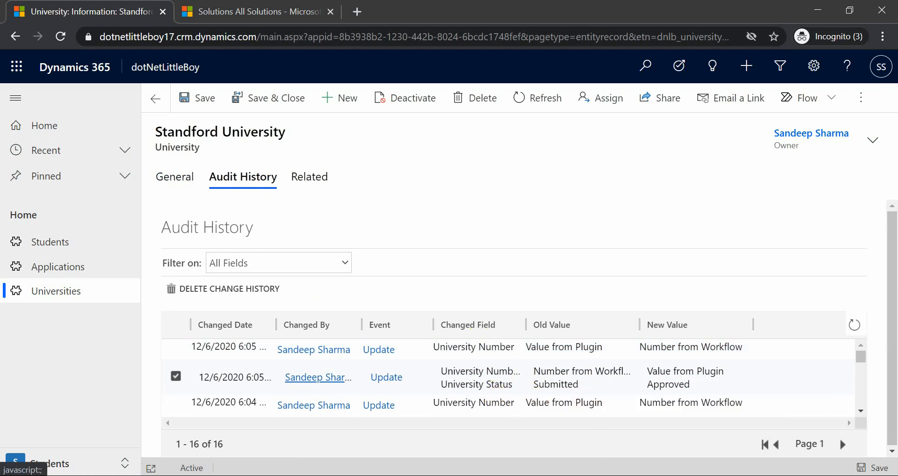
Step: Return to the PowerPoint table and enter Plugin as the result for the After workflow with Sync PreOperation
{"action": "key", "text": "alt+Tab"}
{"action": "left_click", "coordinate": [647, 316]}
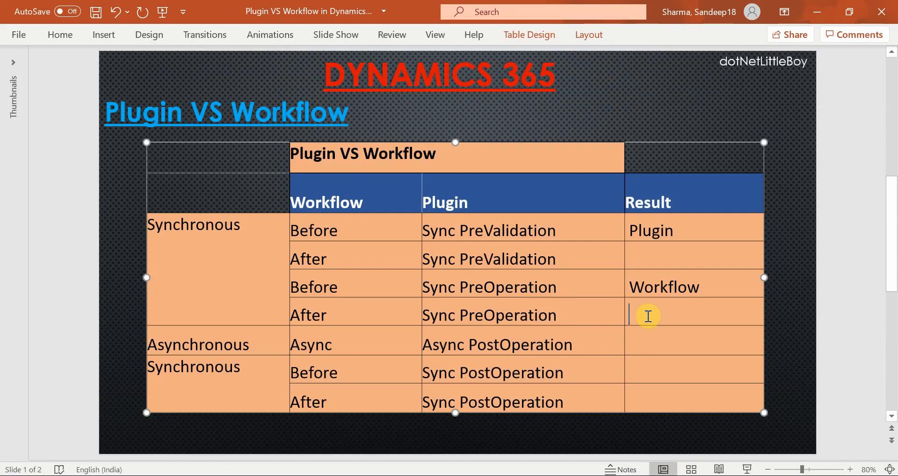
{"action": "type", "text": "Plugin"}
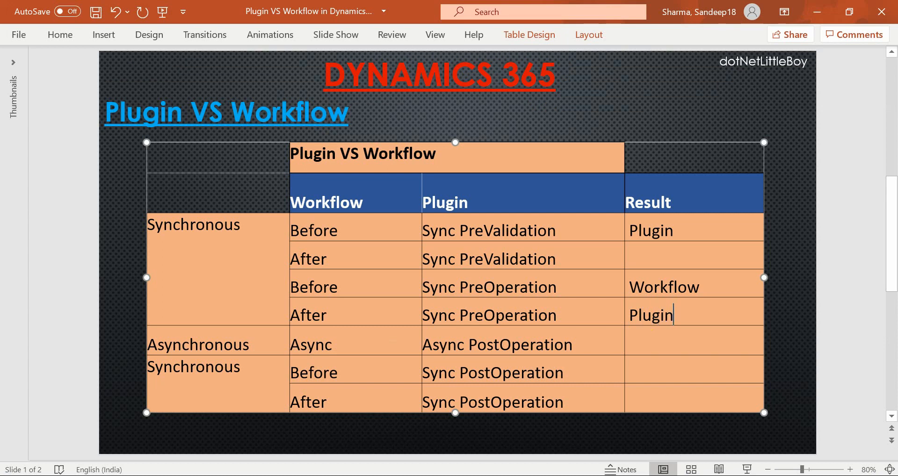
{"action": "left_click", "coordinate": [651, 255]}
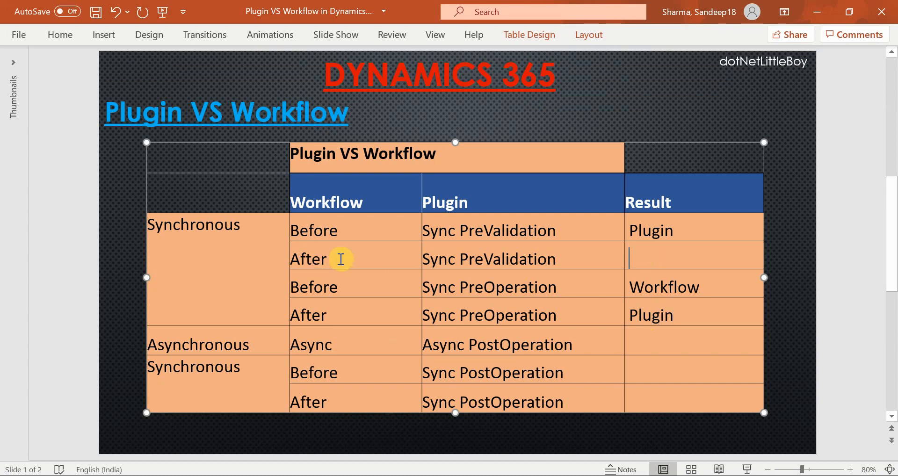
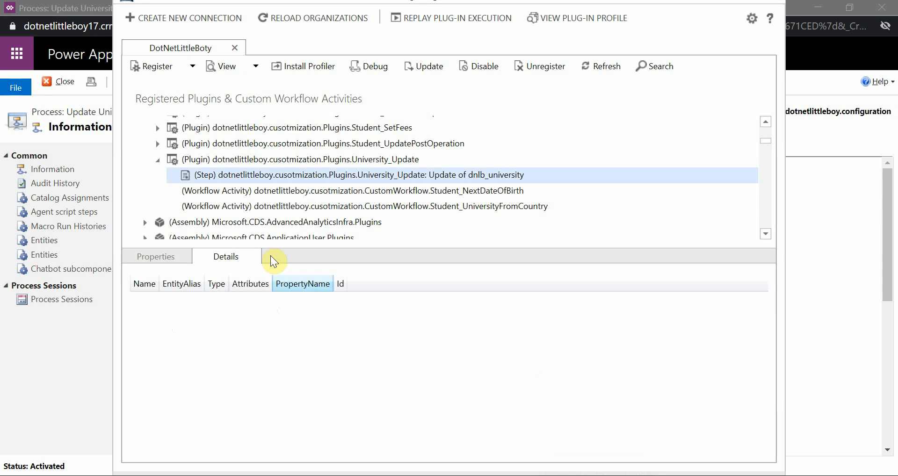
Step: Change the University_Update plugin step's pipeline stage to PostOperation, keep it synchronous, and update the step
{"action": "double_click", "coordinate": [294, 178]}
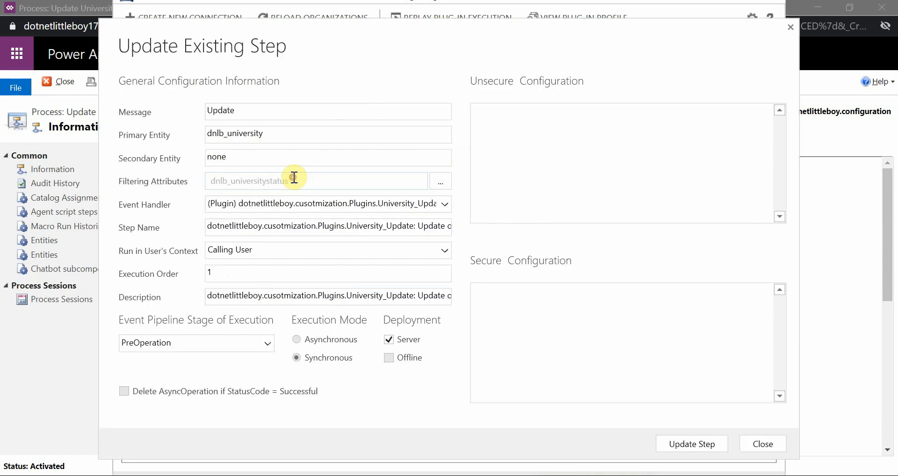
{"action": "left_click", "coordinate": [212, 347]}
{"action": "left_click", "coordinate": [189, 389]}
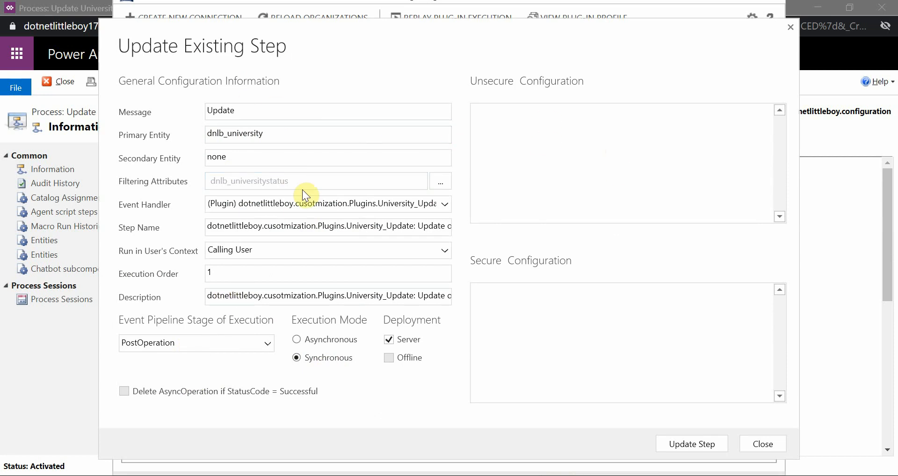
{"action": "left_click", "coordinate": [687, 443]}
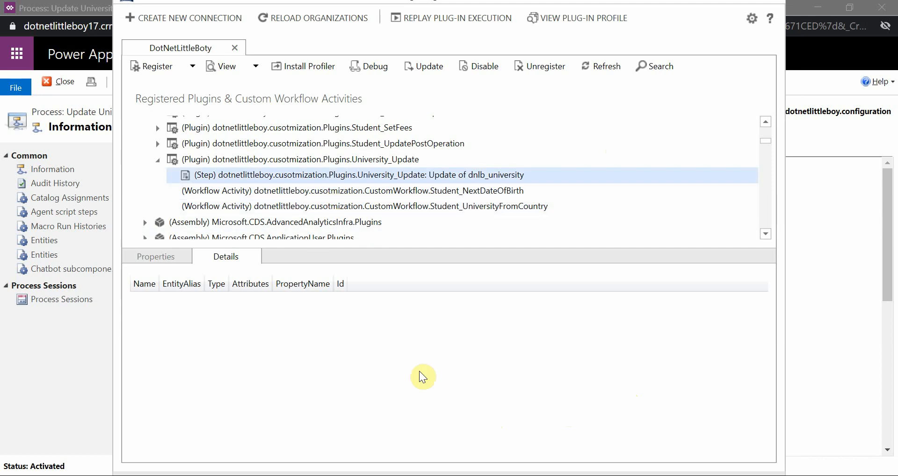
Step: Switch to the Standford University record in Dynamics 365, set its University Status to Submitted and save it
{"action": "left_click", "coordinate": [428, 475]}
{"action": "left_click", "coordinate": [288, 438]}
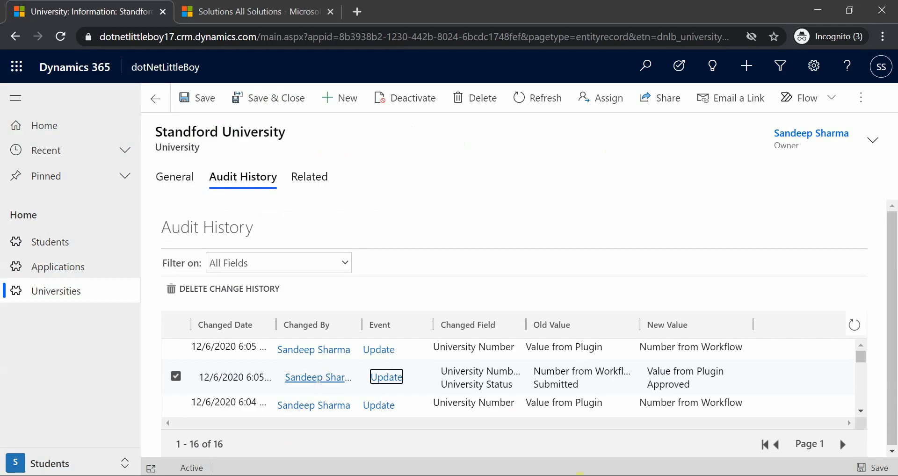
{"action": "left_click", "coordinate": [163, 184]}
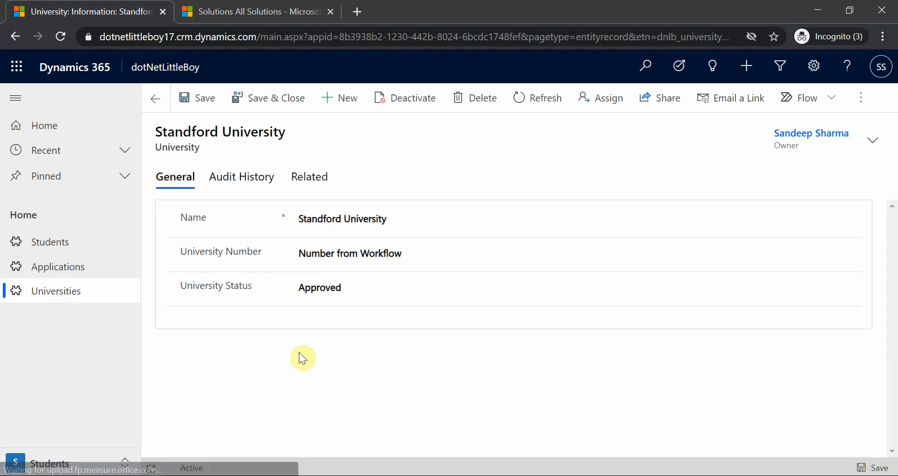
{"action": "left_click", "coordinate": [346, 289]}
{"action": "left_click", "coordinate": [342, 319]}
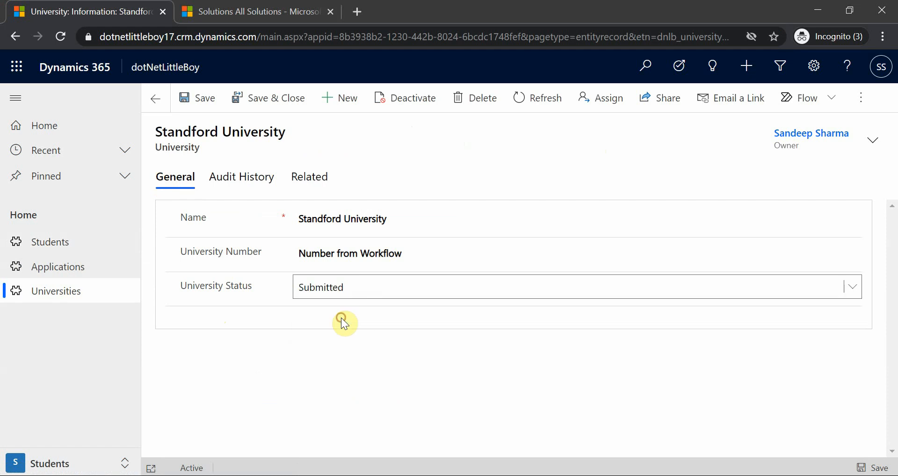
{"action": "left_click", "coordinate": [198, 109]}
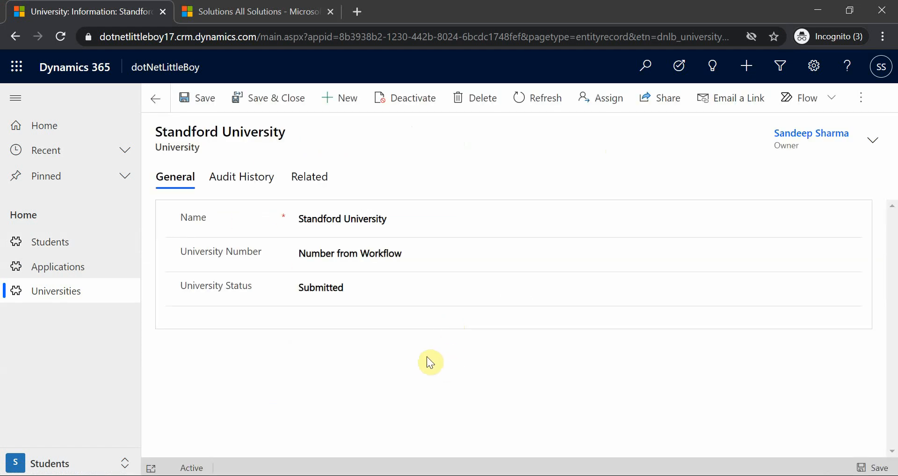
Step: Examine the newest audit history entries for the Submitted update to compare when the plugin and workflow set University Number
{"action": "left_click", "coordinate": [243, 178]}
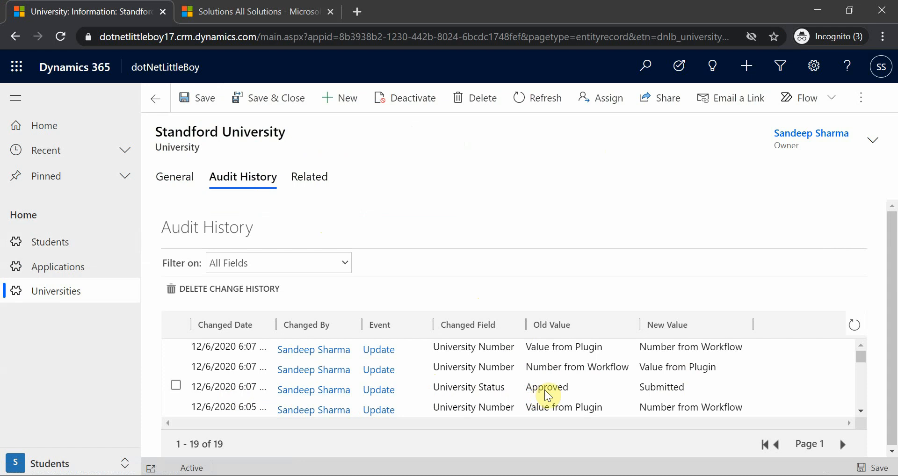
{"action": "left_click", "coordinate": [665, 387]}
{"action": "left_click", "coordinate": [533, 366]}
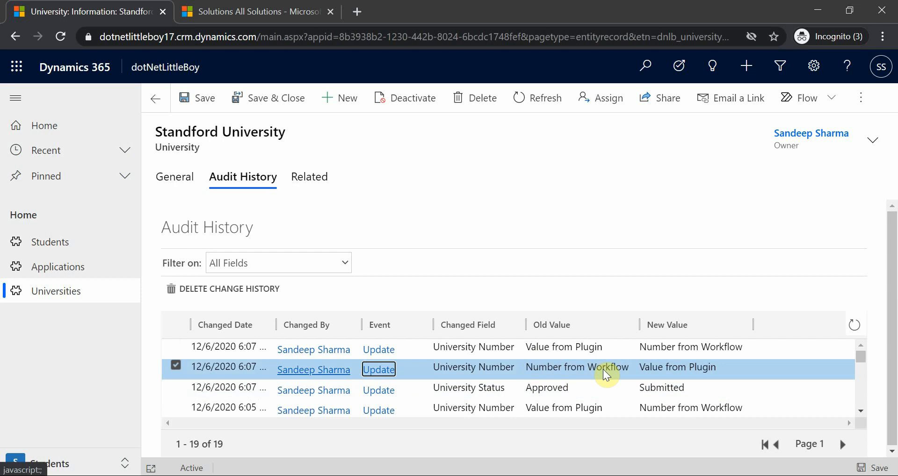
{"action": "left_click", "coordinate": [541, 349]}
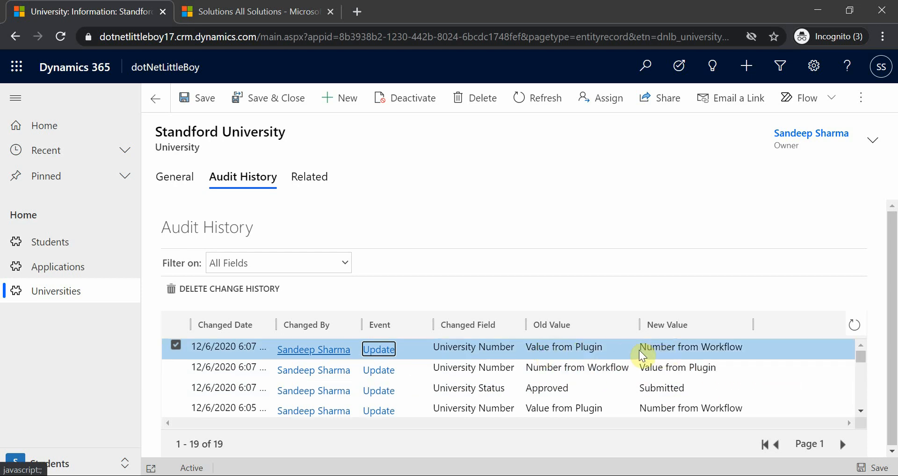
{"action": "left_click", "coordinate": [575, 192]}
{"action": "left_click", "coordinate": [505, 368]}
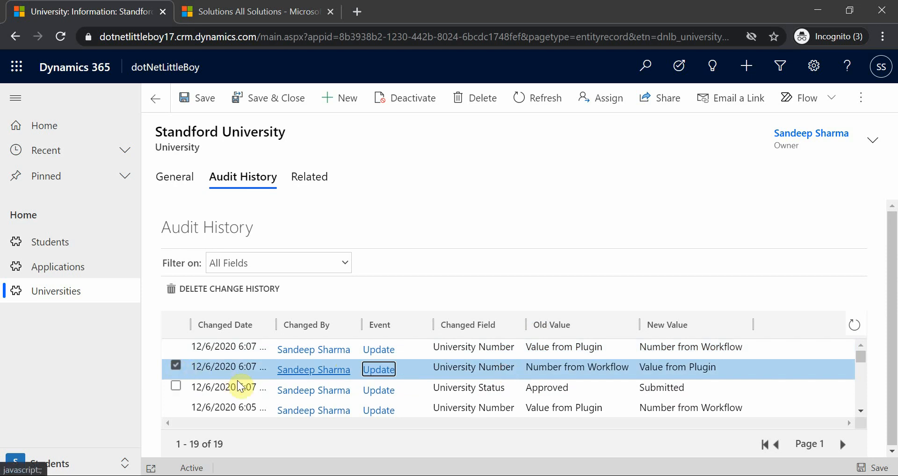
Step: Set the Standford University record's University Status to Approved and save it
{"action": "left_click", "coordinate": [175, 187]}
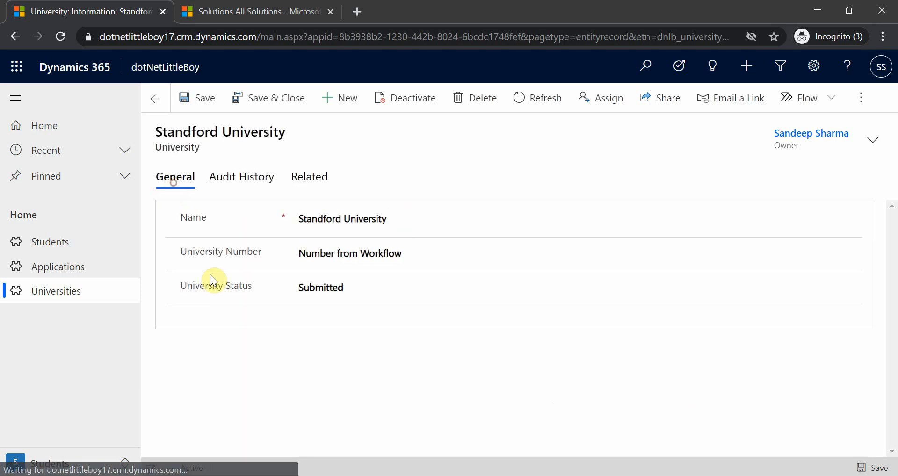
{"action": "left_click", "coordinate": [320, 288]}
{"action": "left_click", "coordinate": [327, 331]}
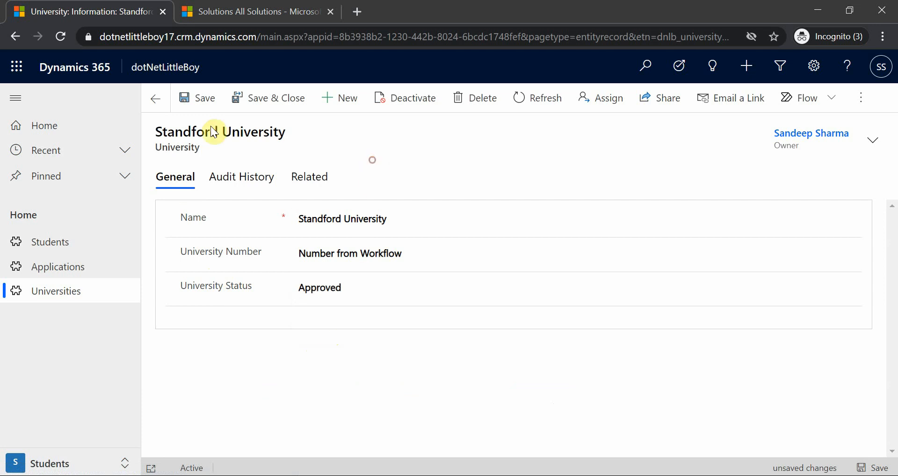
{"action": "left_click", "coordinate": [198, 103]}
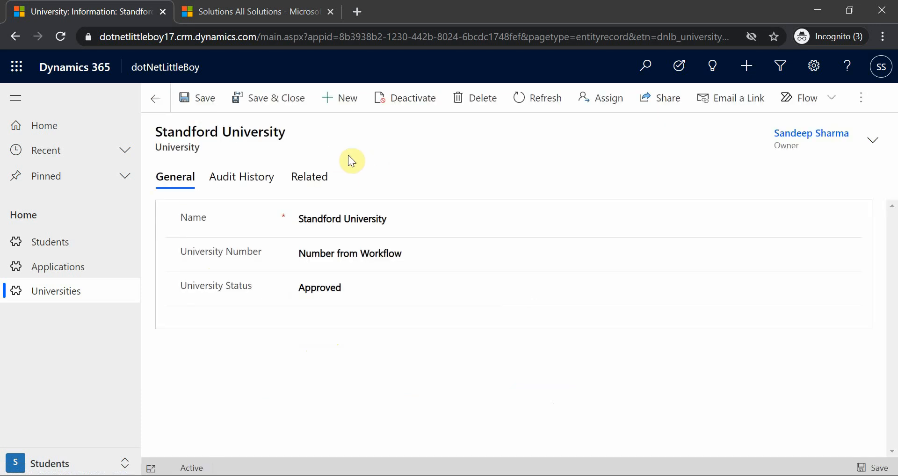
Step: Examine the audit history entries for the Approved update to see whether plugin or workflow changed University Number first
{"action": "left_click", "coordinate": [239, 178]}
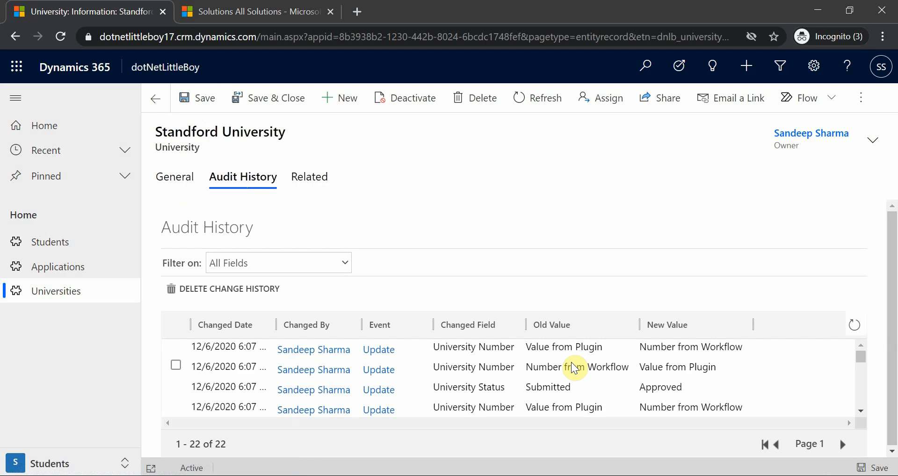
{"action": "left_click", "coordinate": [582, 387]}
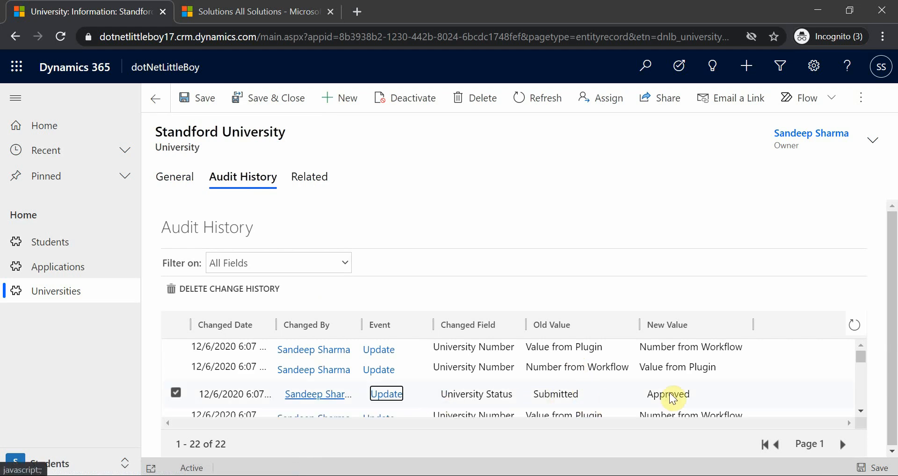
{"action": "left_click", "coordinate": [546, 367]}
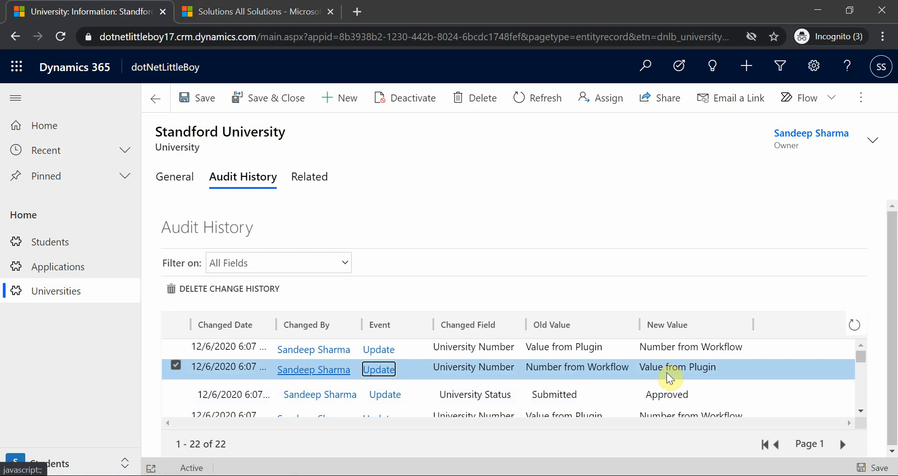
{"action": "scroll", "coordinate": [667, 378], "scroll_direction": "up", "scroll_amount": 1}
{"action": "left_click", "coordinate": [647, 346]}
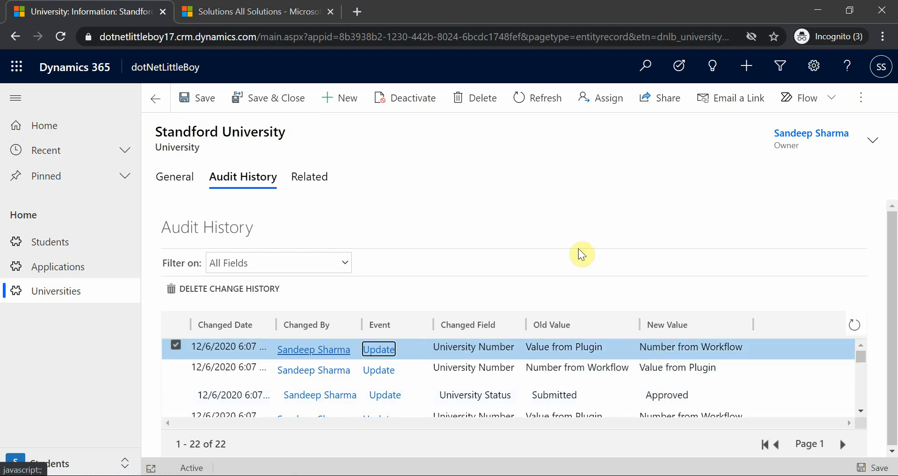
{"action": "left_click", "coordinate": [558, 367]}
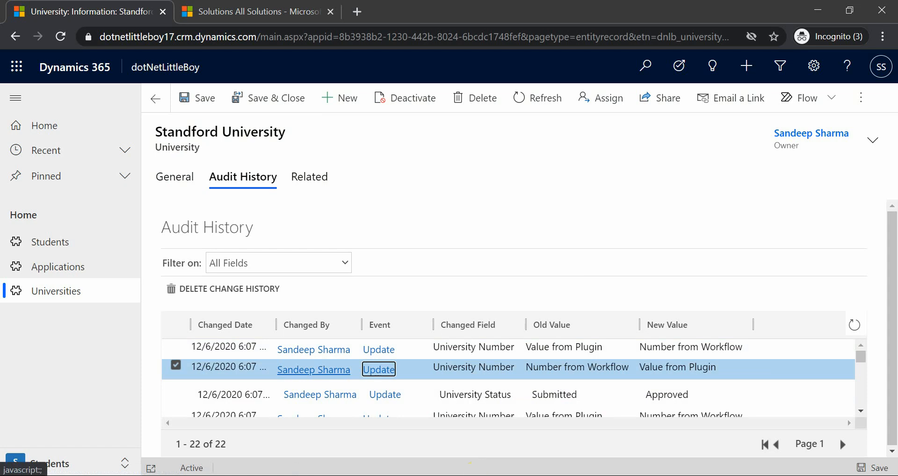
Step: Switch to the PowerPoint table and enter Plugin as the result for the After workflow with Sync PostOperation
{"action": "left_click", "coordinate": [561, 475]}
{"action": "left_click", "coordinate": [352, 412]}
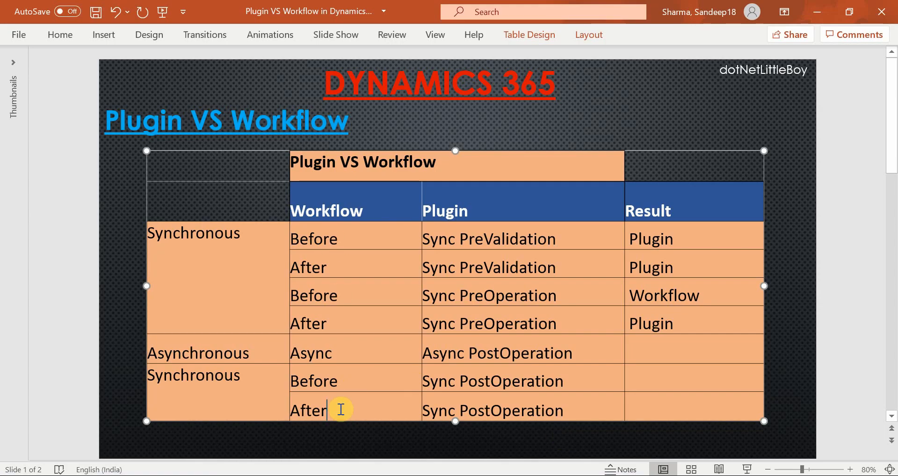
{"action": "left_click", "coordinate": [565, 409]}
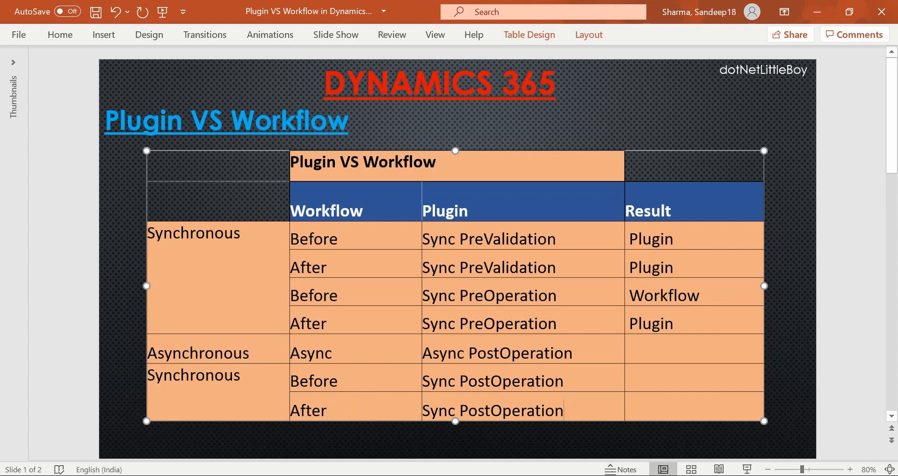
{"action": "left_click", "coordinate": [388, 425]}
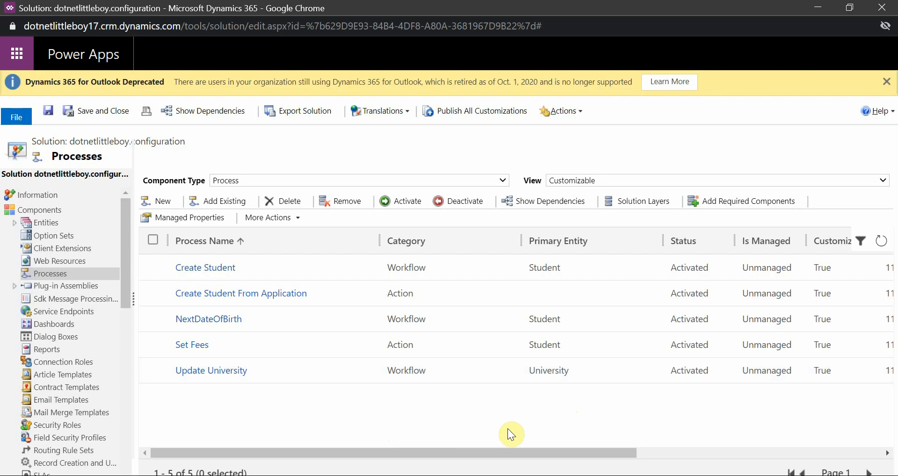
{"action": "left_click", "coordinate": [286, 448]}
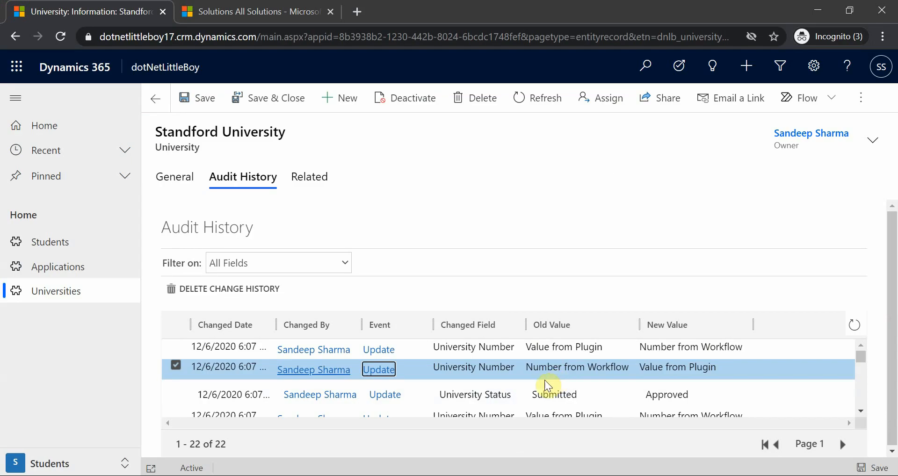
{"action": "key", "text": "alt+Tab"}
{"action": "left_click", "coordinate": [653, 409]}
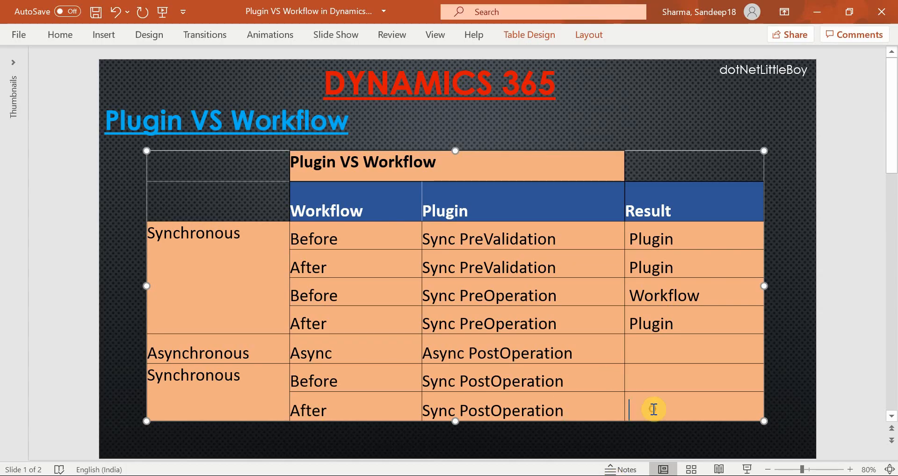
{"action": "type", "text": "Plugin"}
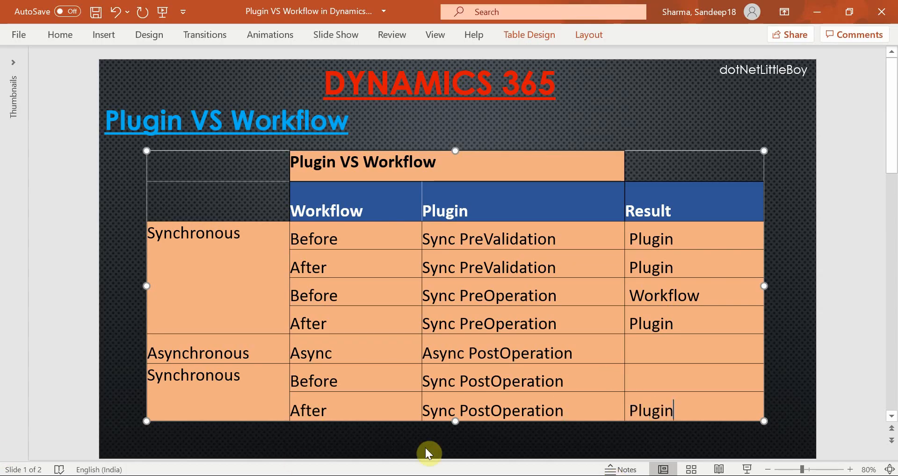
Step: Switch to the Update University process in Dynamics 365, deactivate it and set its record fields change trigger to Before
{"action": "left_click", "coordinate": [655, 377]}
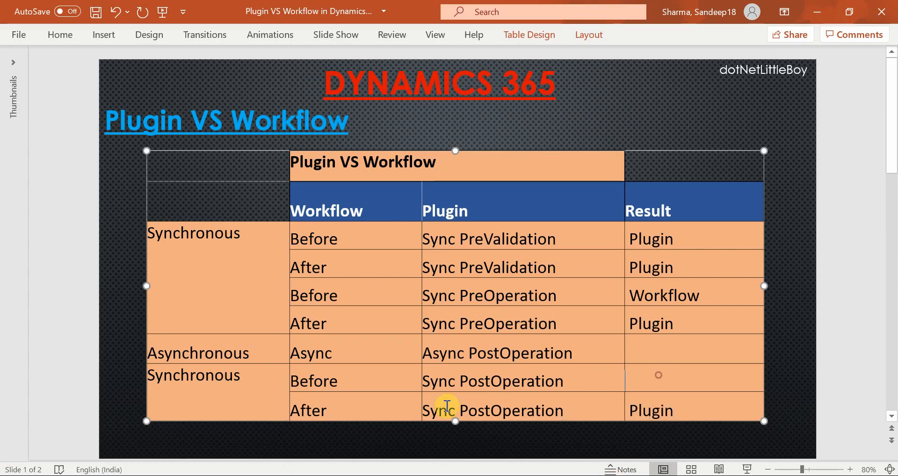
{"action": "left_click", "coordinate": [345, 380]}
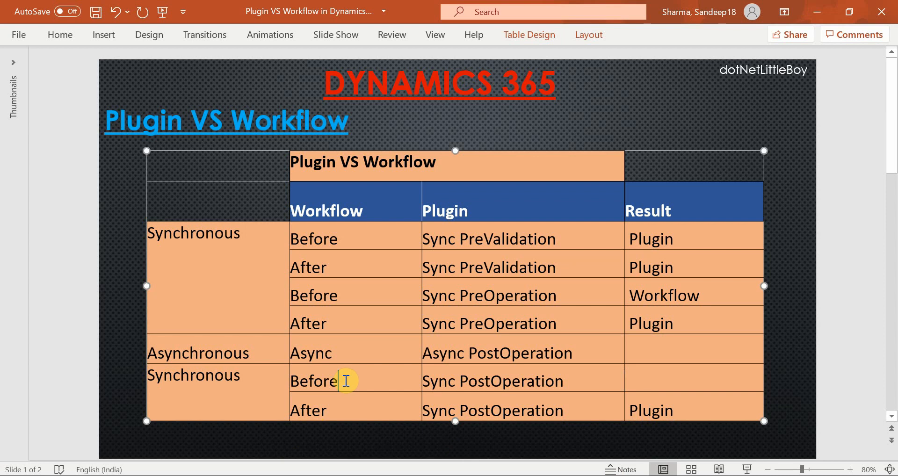
{"action": "mouse_move", "coordinate": [434, 473]}
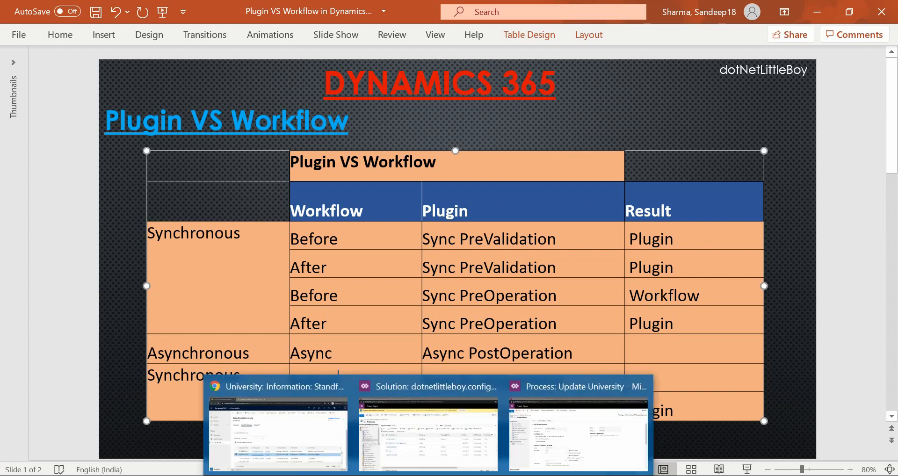
{"action": "left_click", "coordinate": [550, 447]}
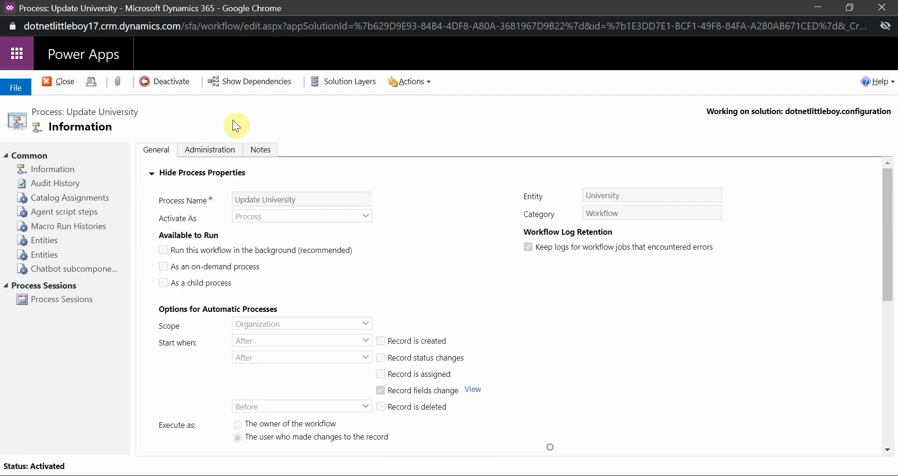
{"action": "left_click", "coordinate": [156, 83]}
{"action": "left_click", "coordinate": [537, 336]}
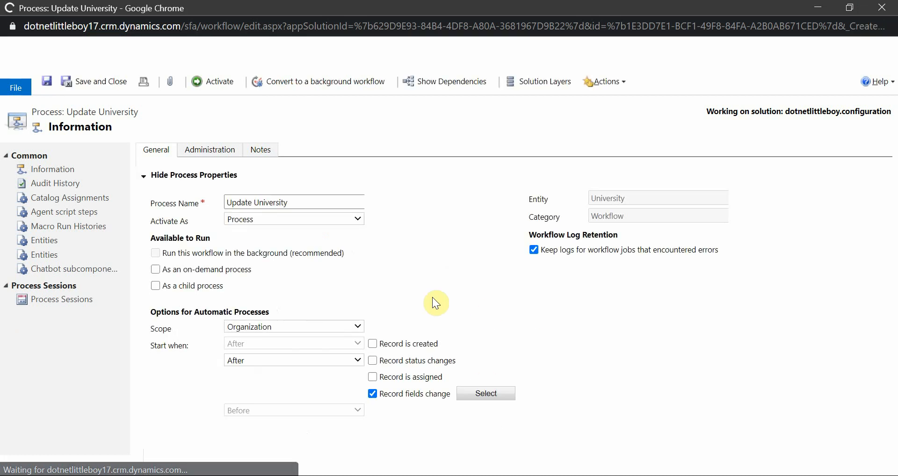
{"action": "left_click", "coordinate": [316, 355]}
{"action": "left_click", "coordinate": [305, 367]}
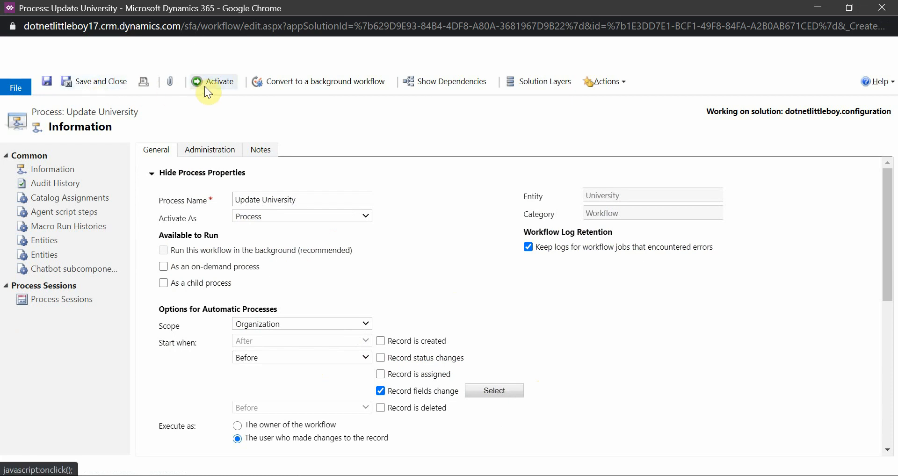
Step: Save and reactivate the Update University workflow, and return to the comparison table in PowerPoint
{"action": "left_click", "coordinate": [47, 78]}
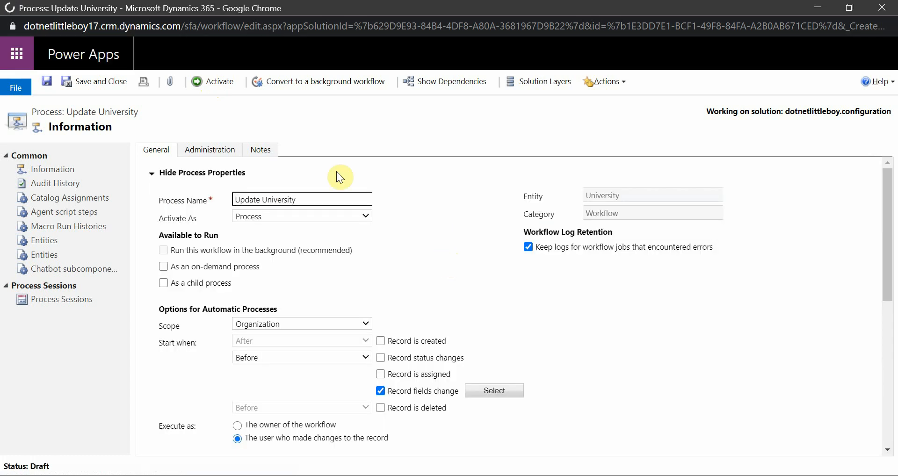
{"action": "left_click", "coordinate": [209, 83]}
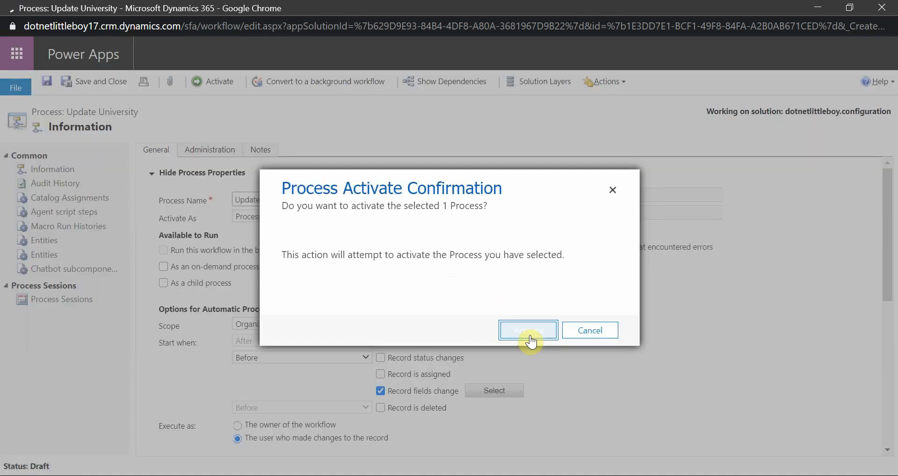
{"action": "left_click", "coordinate": [528, 331]}
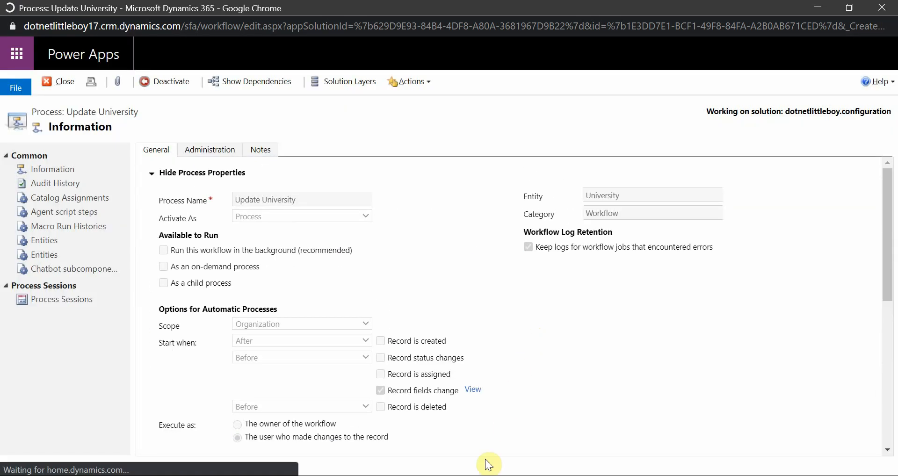
{"action": "key", "text": "alt+Tab"}
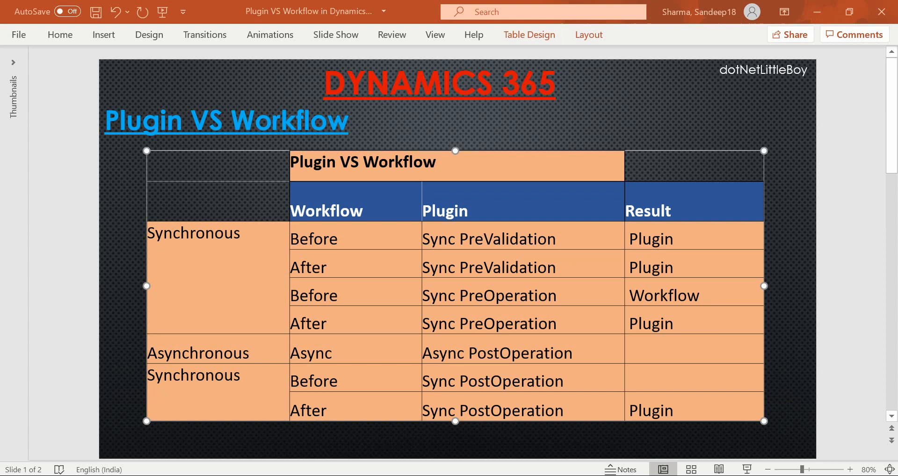
Step: Review the table's Before workflow with Sync PostOperation row and the pre-event, core operation and post-event stages on the Execution Flow slide
{"action": "left_click", "coordinate": [481, 380]}
{"action": "left_click", "coordinate": [575, 383]}
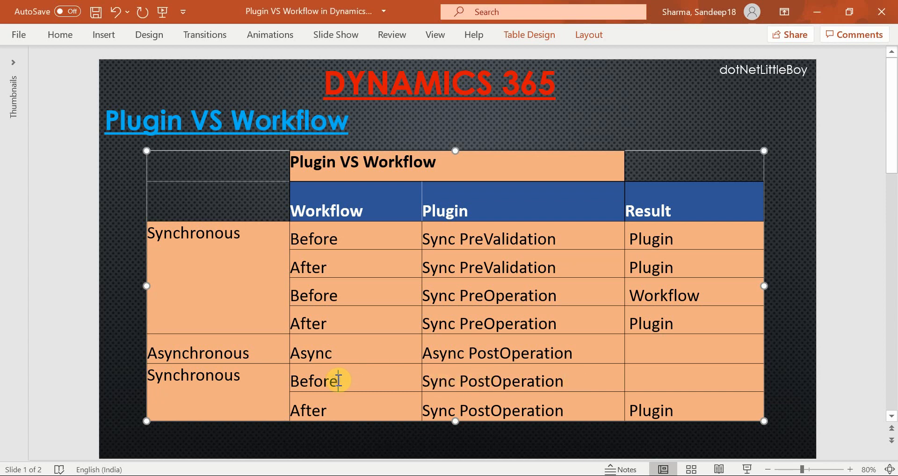
{"action": "left_click", "coordinate": [520, 382]}
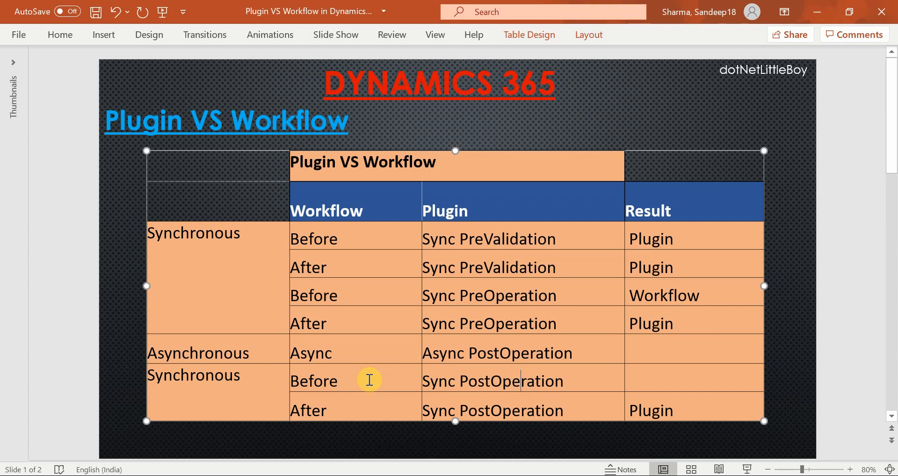
{"action": "left_click", "coordinate": [343, 387]}
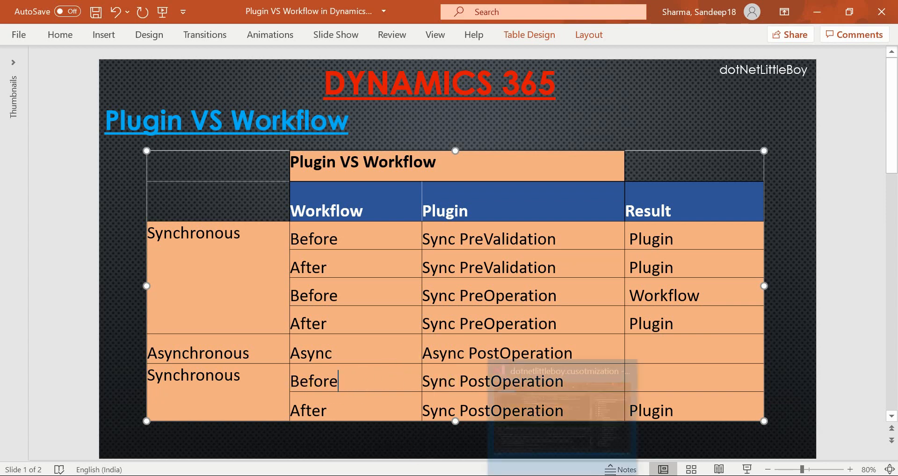
{"action": "left_click", "coordinate": [795, 296]}
{"action": "scroll", "coordinate": [796, 296], "scroll_direction": "down", "scroll_amount": 1}
{"action": "scroll", "coordinate": [796, 296], "scroll_direction": "down", "scroll_amount": 2}
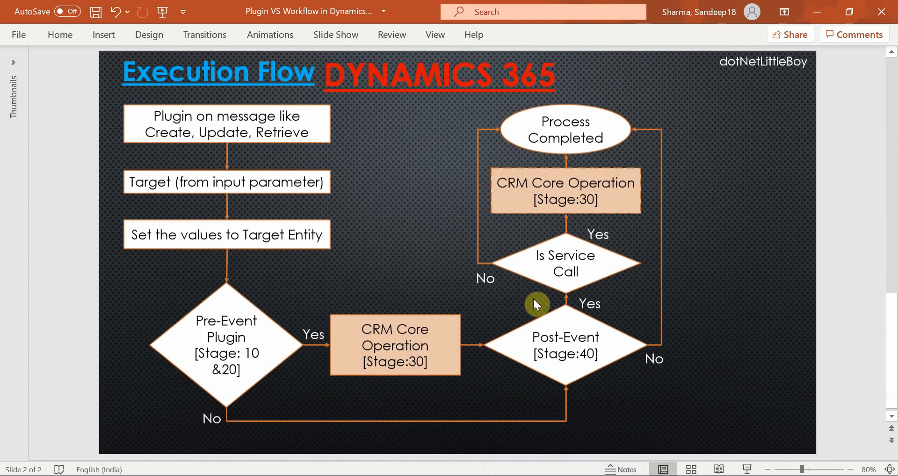
{"action": "left_click", "coordinate": [237, 341]}
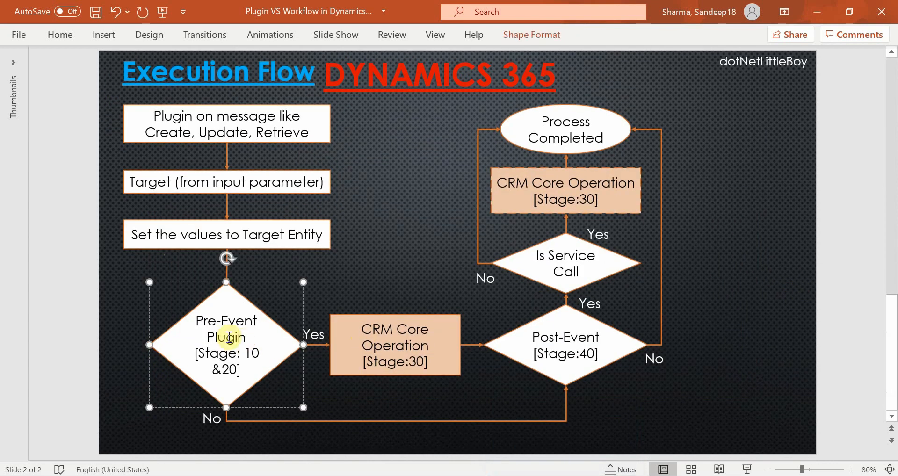
{"action": "left_click", "coordinate": [390, 346]}
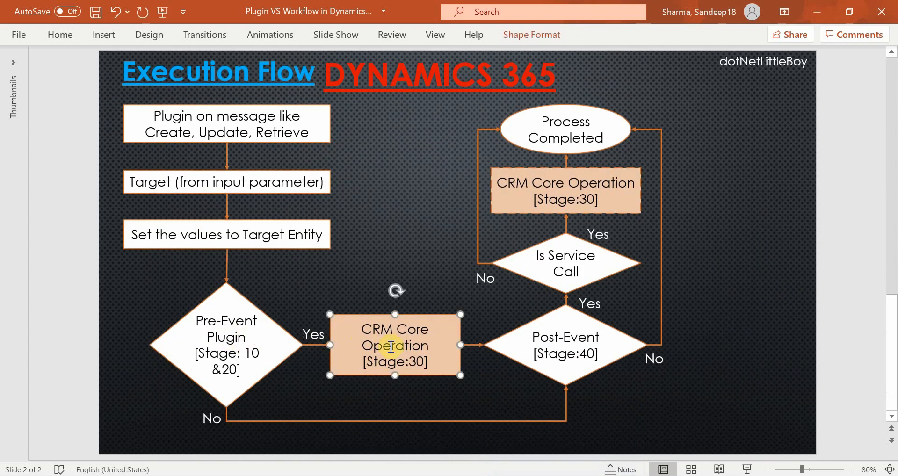
{"action": "left_click", "coordinate": [576, 353]}
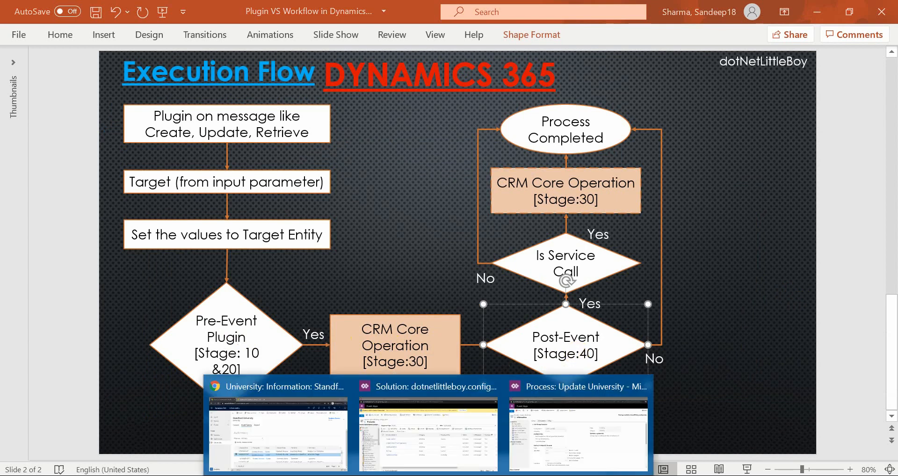
Step: Check the Update University process's start triggers, and the University_Update plugin step's pipeline stage and execution mode in the Plugin Registration Tool
{"action": "left_click", "coordinate": [274, 427]}
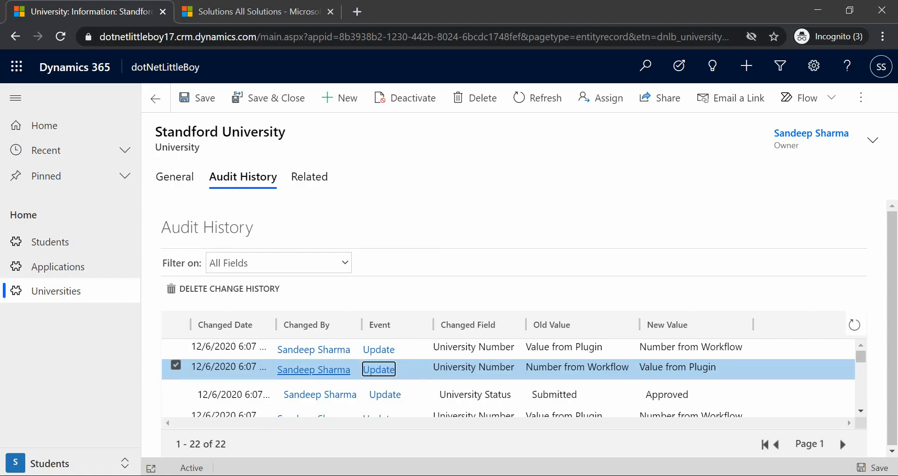
{"action": "left_click", "coordinate": [565, 446]}
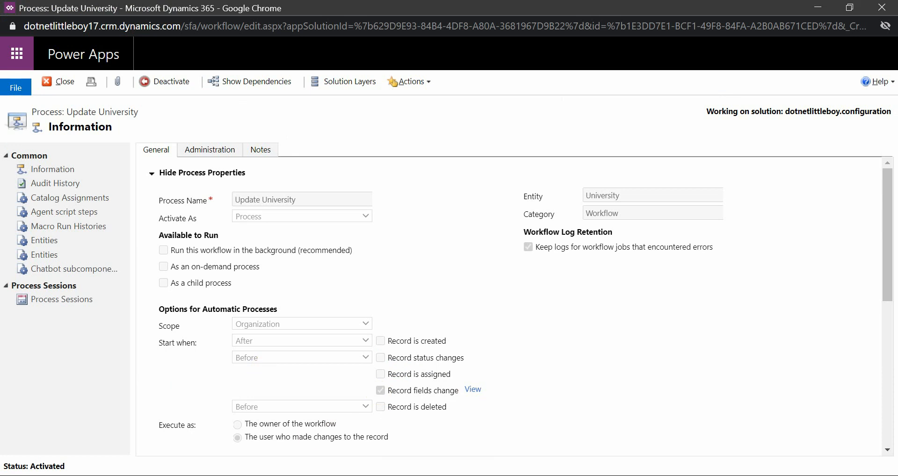
{"action": "left_click", "coordinate": [430, 475]}
{"action": "left_click", "coordinate": [575, 475]}
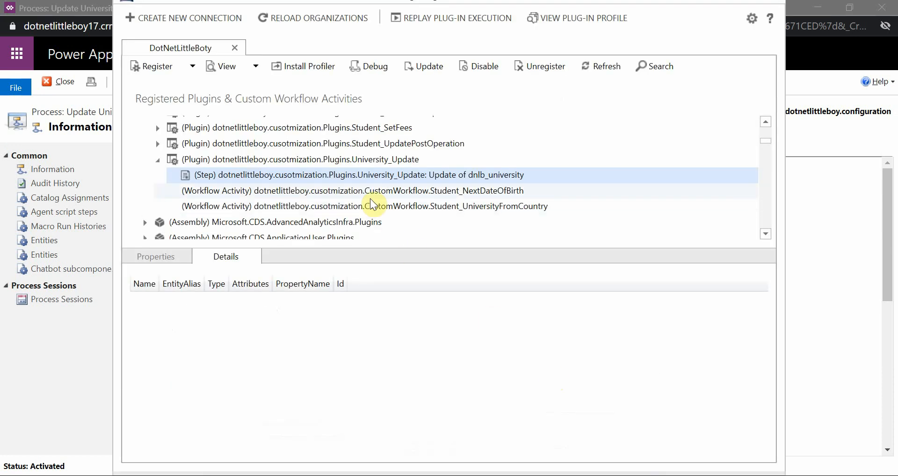
{"action": "double_click", "coordinate": [361, 175]}
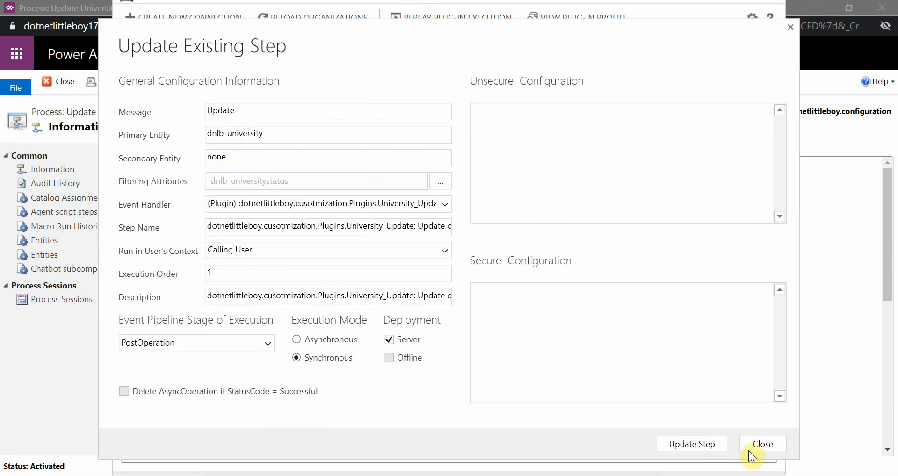
{"action": "left_click", "coordinate": [762, 444]}
Step: Switch to the Standford University record in Dynamics 365, set University Status to Submitted and save it
{"action": "left_click", "coordinate": [430, 475]}
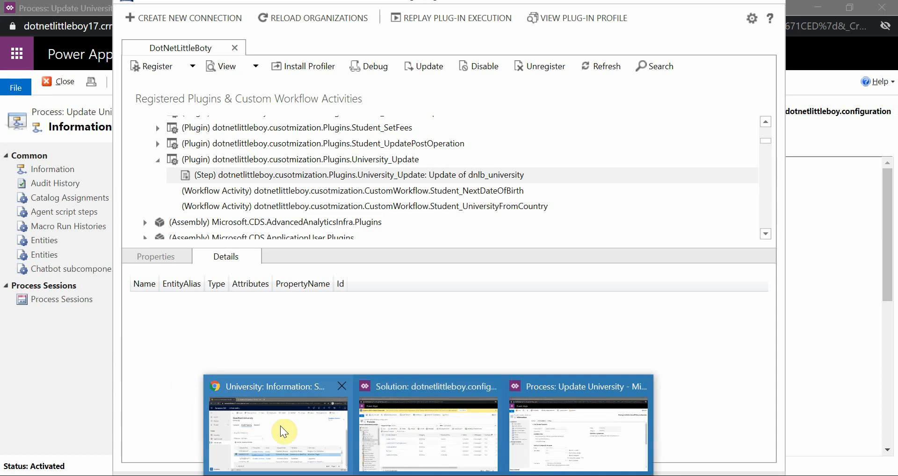
{"action": "left_click", "coordinate": [280, 425]}
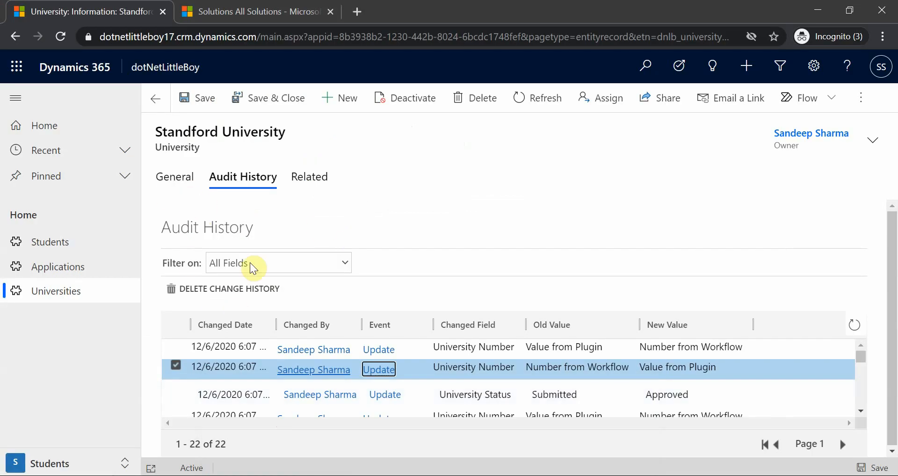
{"action": "left_click", "coordinate": [174, 180]}
{"action": "left_click", "coordinate": [325, 288]}
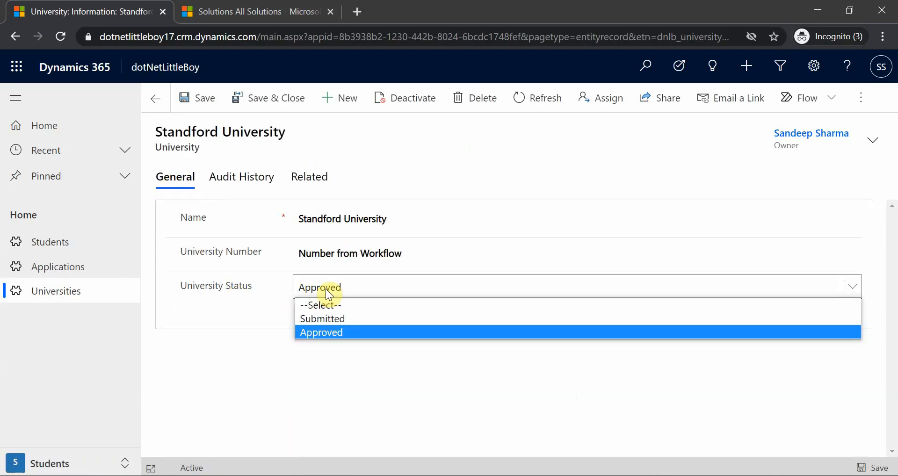
{"action": "left_click", "coordinate": [332, 318]}
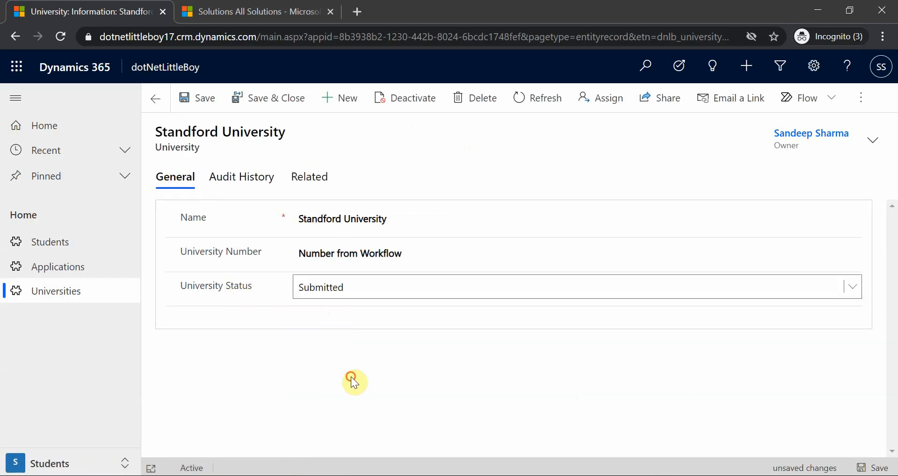
{"action": "left_click", "coordinate": [202, 109]}
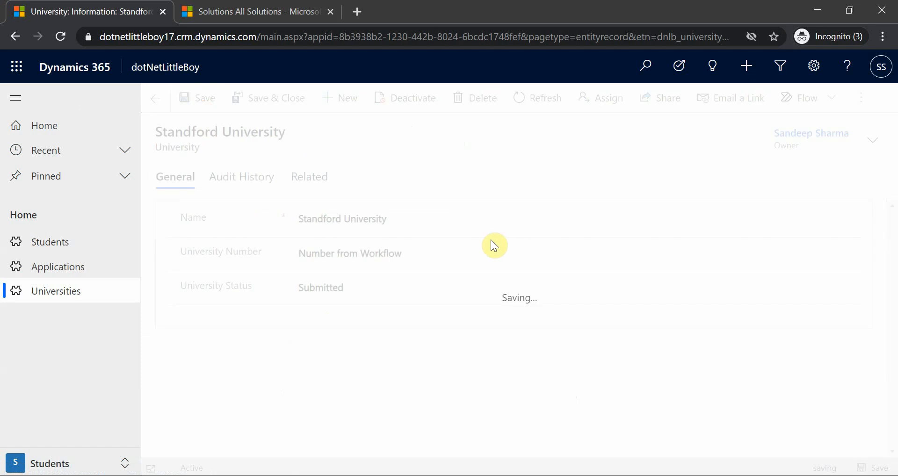
Step: Examine the refreshed audit history for the University Number changes made by the Submitted update
{"action": "left_click", "coordinate": [255, 178]}
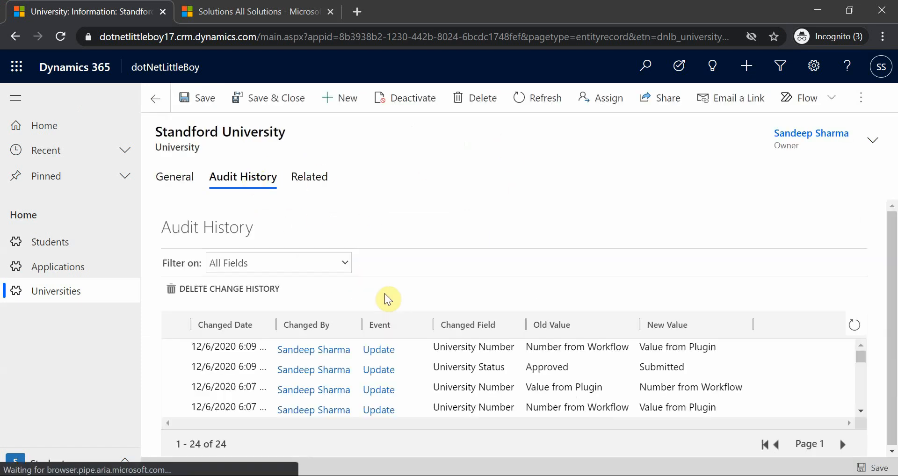
{"action": "left_click", "coordinate": [536, 388]}
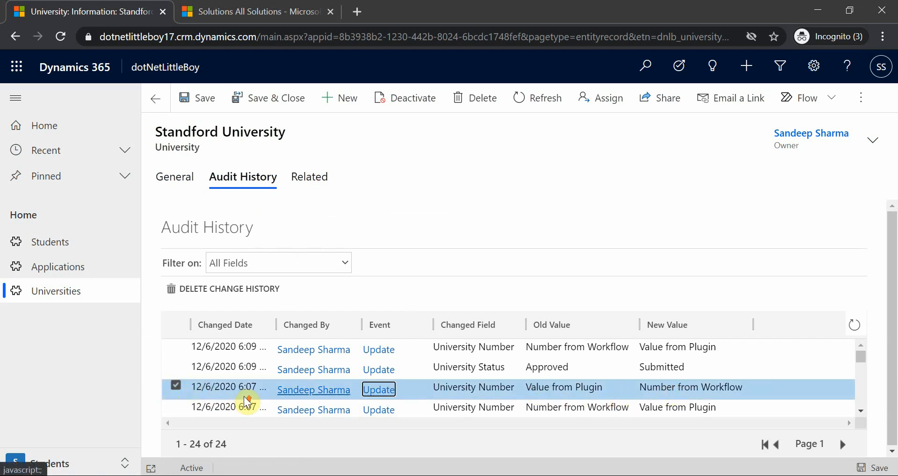
{"action": "left_click", "coordinate": [855, 326]}
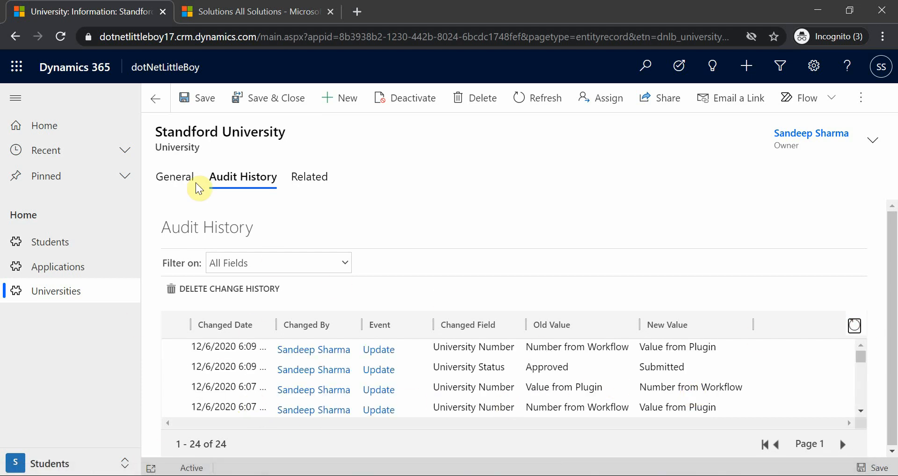
Step: Set the Standford University record's University Status to Approved and save the record
{"action": "left_click", "coordinate": [176, 178]}
{"action": "left_click", "coordinate": [329, 289]}
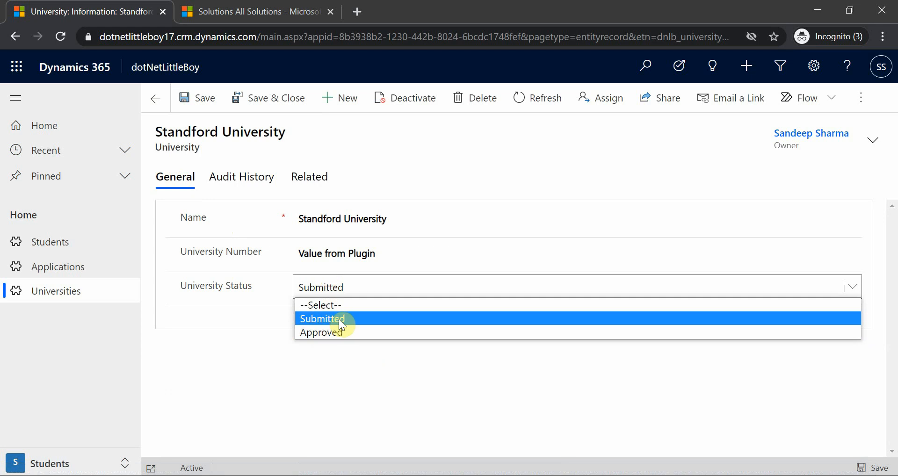
{"action": "left_click", "coordinate": [338, 333]}
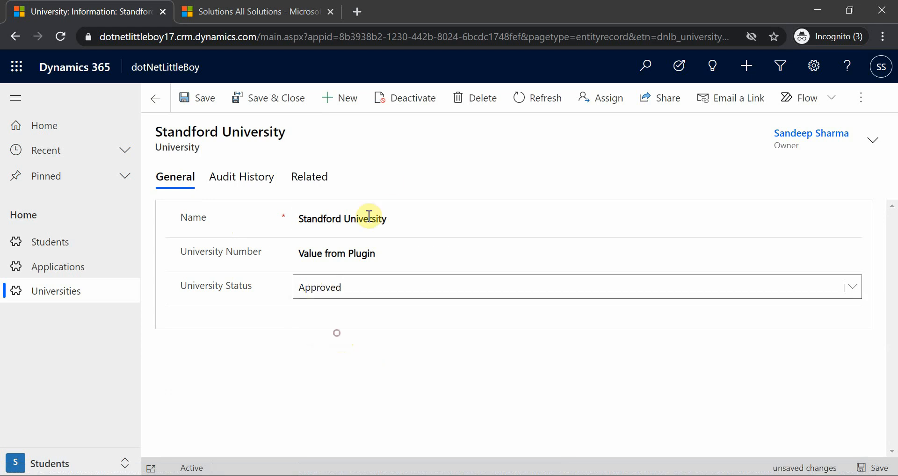
{"action": "left_click", "coordinate": [196, 98]}
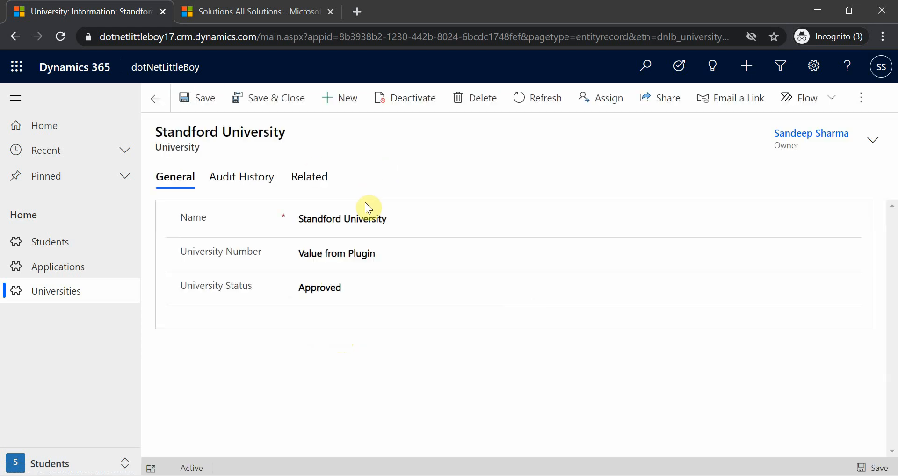
Step: Refresh the audit history and compare the old and new University Number values recorded around the Approved status change
{"action": "left_click", "coordinate": [254, 180]}
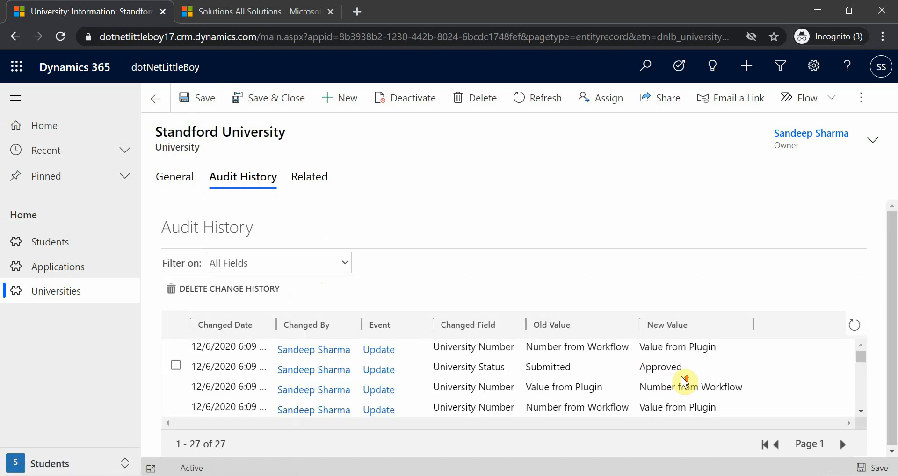
{"action": "left_click", "coordinate": [854, 325]}
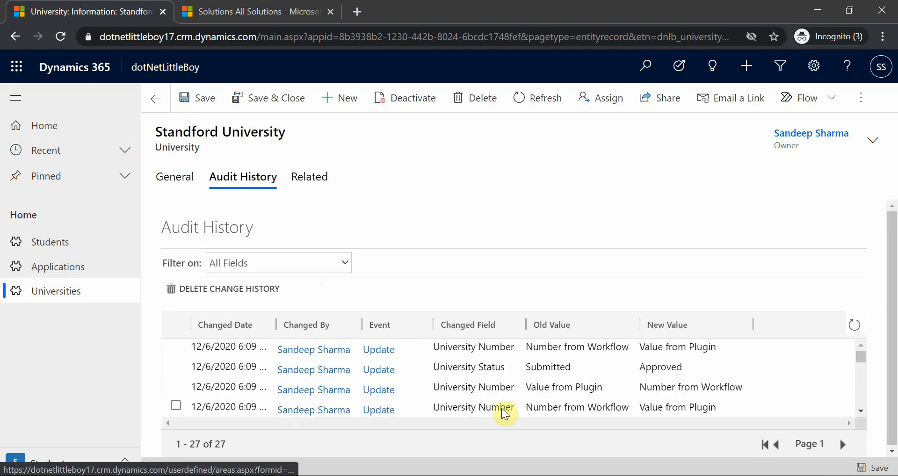
{"action": "scroll", "coordinate": [507, 409], "scroll_direction": "down", "scroll_amount": 3}
{"action": "scroll", "coordinate": [507, 400], "scroll_direction": "up", "scroll_amount": 3}
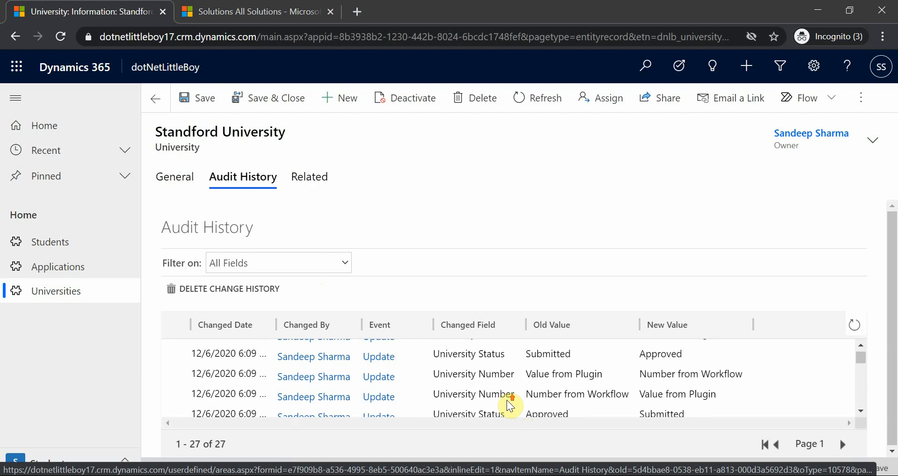
{"action": "left_click", "coordinate": [176, 388]}
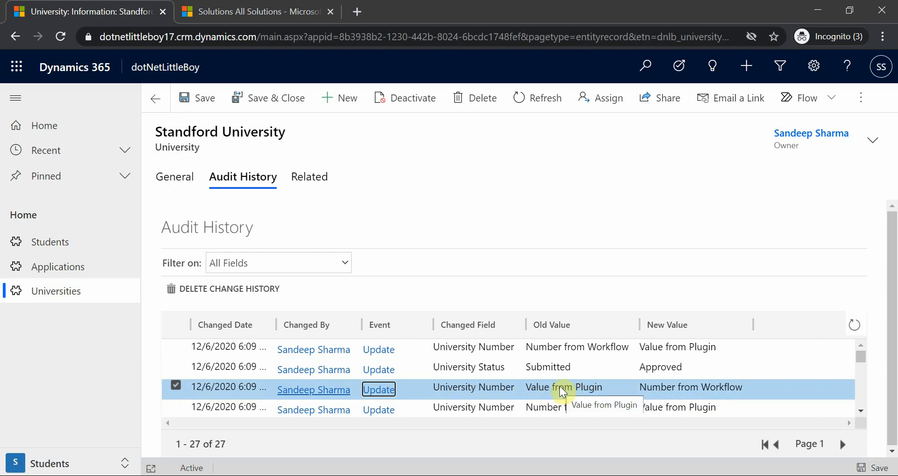
{"action": "left_click", "coordinate": [461, 367]}
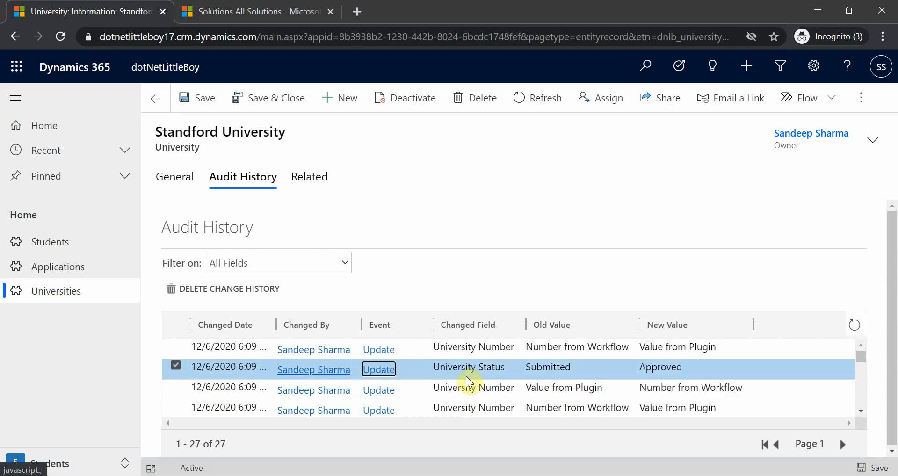
{"action": "left_click", "coordinate": [565, 348]}
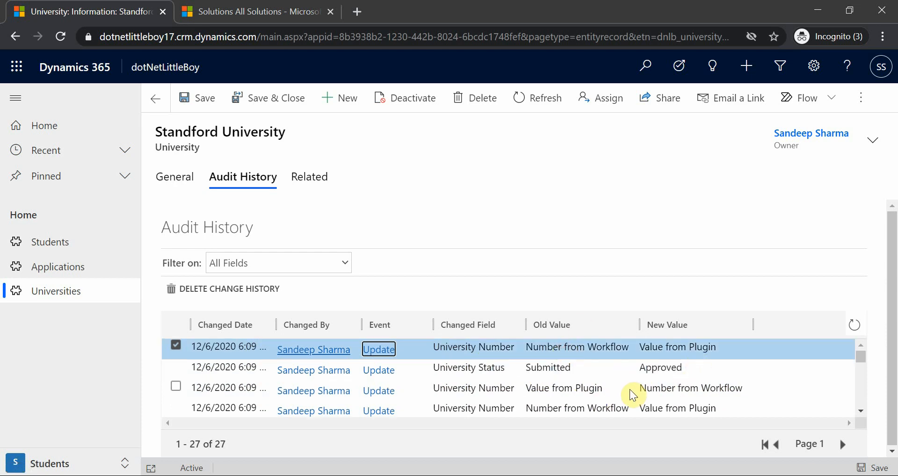
{"action": "left_click", "coordinate": [460, 207]}
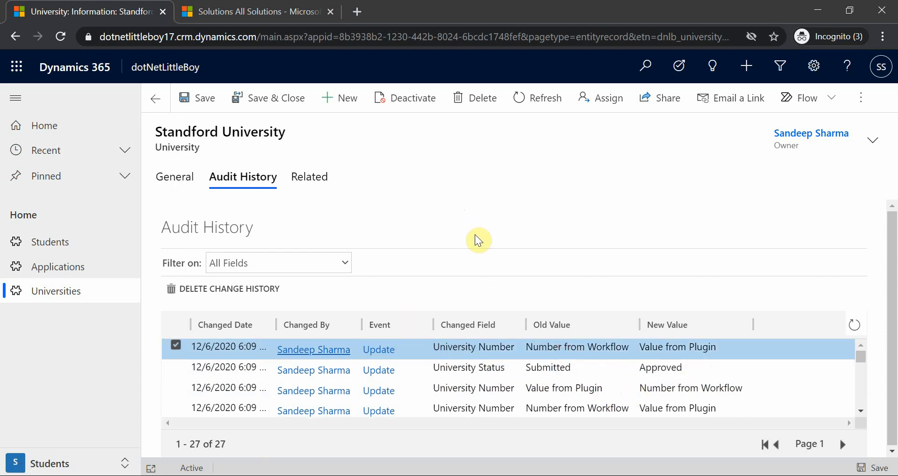
Step: Return the University Status to Submitted on the Standford University record's general form and save
{"action": "left_click", "coordinate": [184, 187]}
{"action": "left_click", "coordinate": [322, 287]}
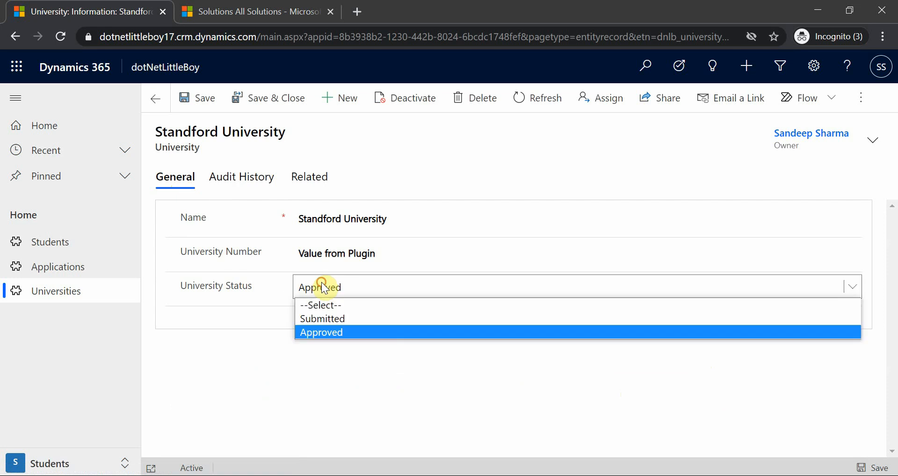
{"action": "left_click", "coordinate": [332, 318]}
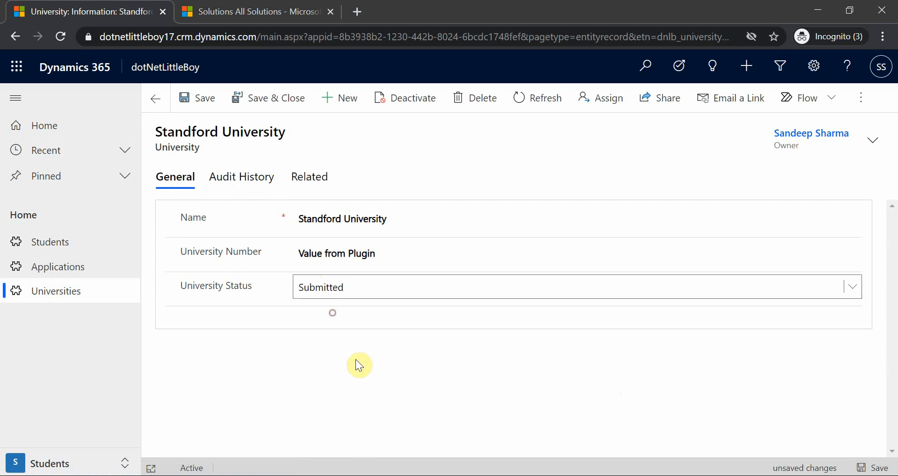
{"action": "left_click", "coordinate": [197, 106]}
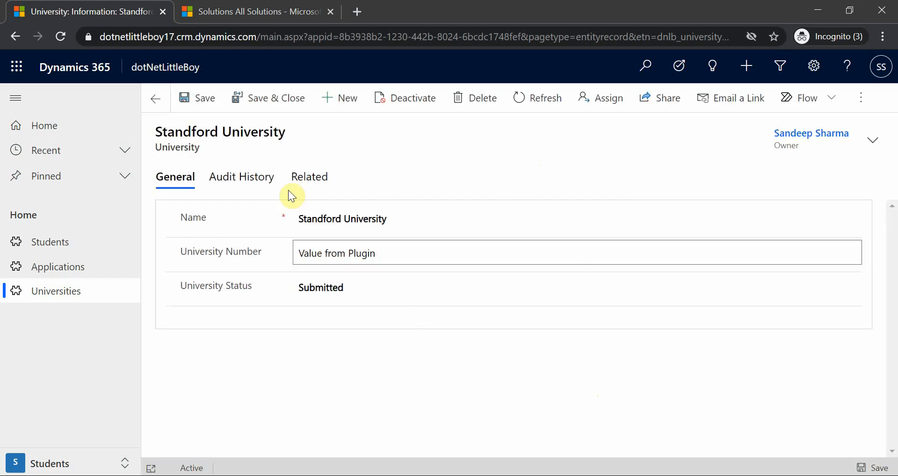
Step: Examine the newest audit entries for the order in which workflow and plugin changed University Number after the Submitted update
{"action": "left_click", "coordinate": [248, 179]}
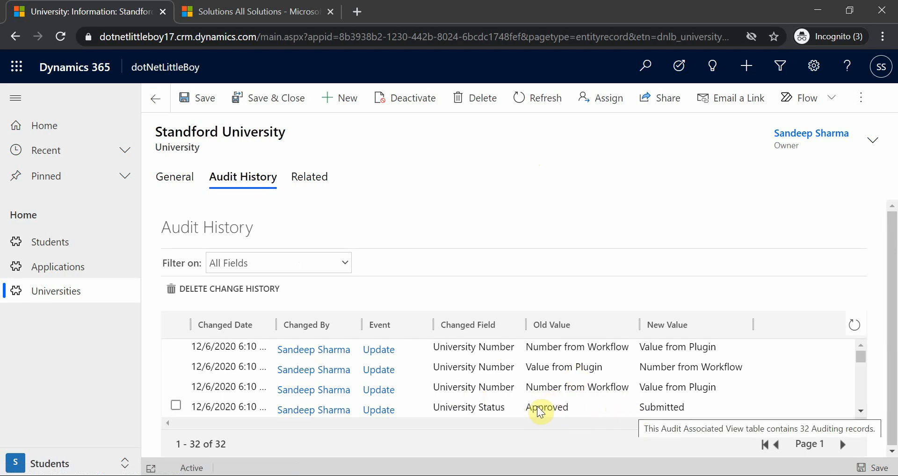
{"action": "left_click", "coordinate": [556, 369]}
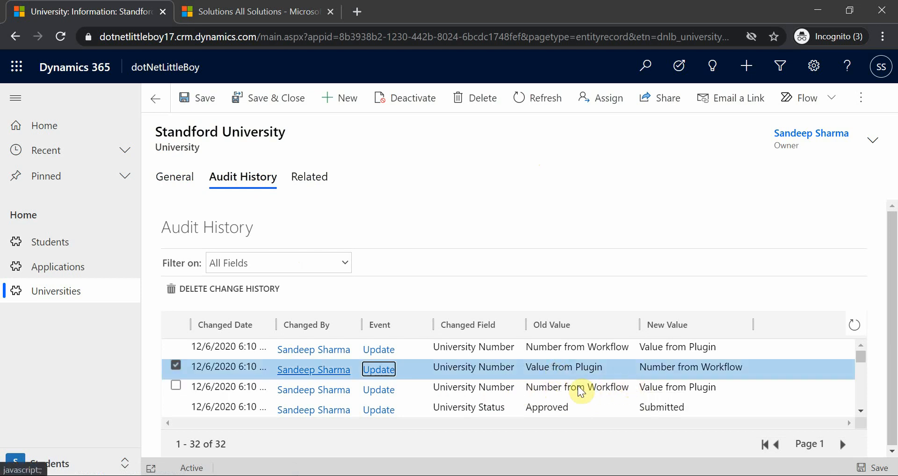
{"action": "left_click", "coordinate": [581, 388]}
{"action": "left_click", "coordinate": [602, 375]}
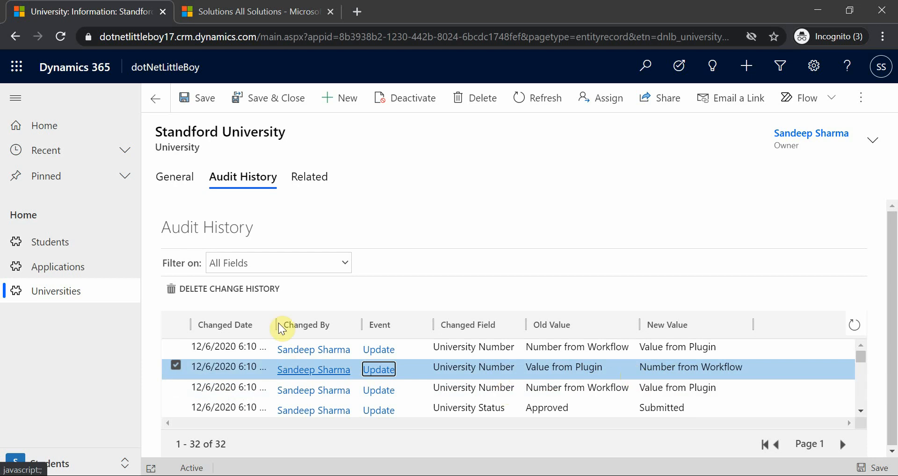
Step: Compare the old and new values of the University Number and Submitted status audit entries, widening Changed Date to read the full timestamps
{"action": "left_click", "coordinate": [587, 351]}
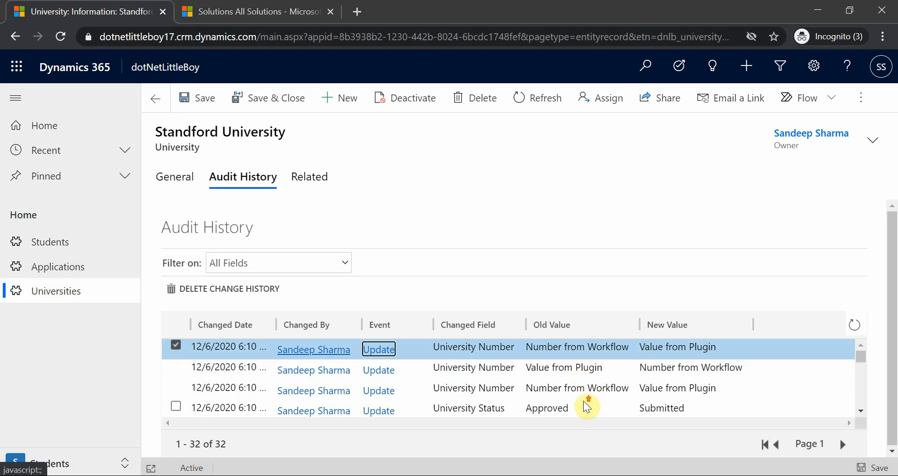
{"action": "left_click", "coordinate": [525, 197]}
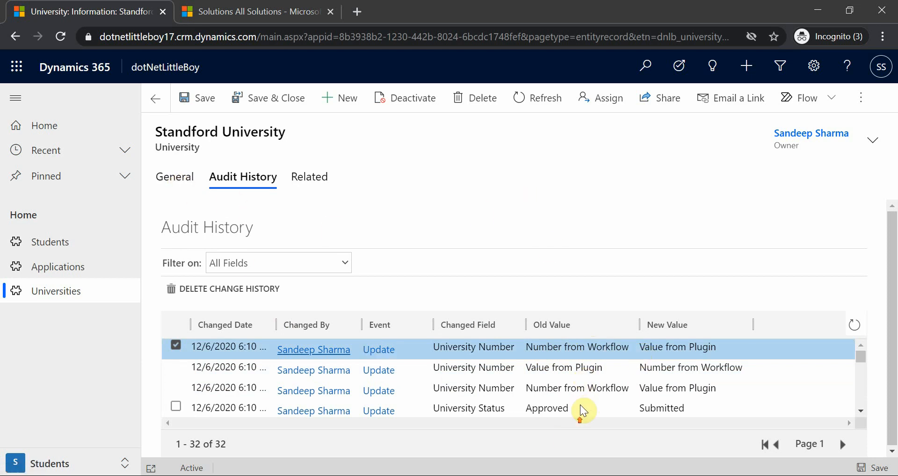
{"action": "left_click", "coordinate": [176, 386]}
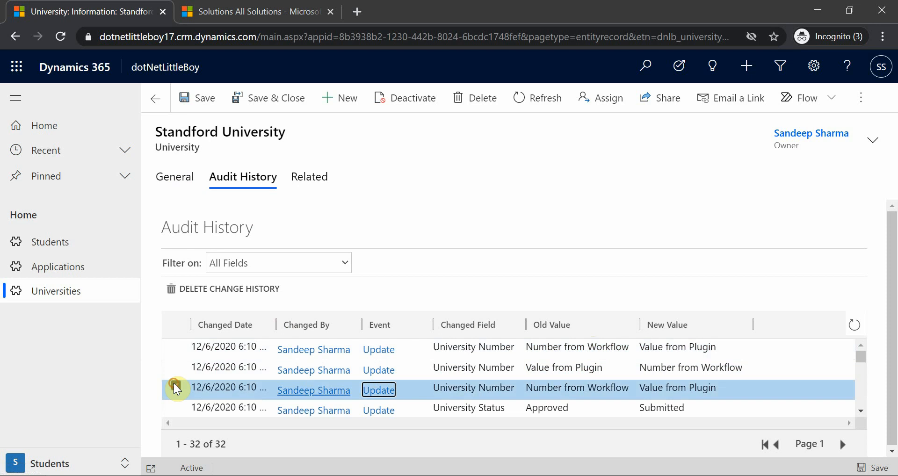
{"action": "left_click", "coordinate": [556, 411]}
{"action": "left_click", "coordinate": [566, 367]}
{"action": "left_click", "coordinate": [578, 347]}
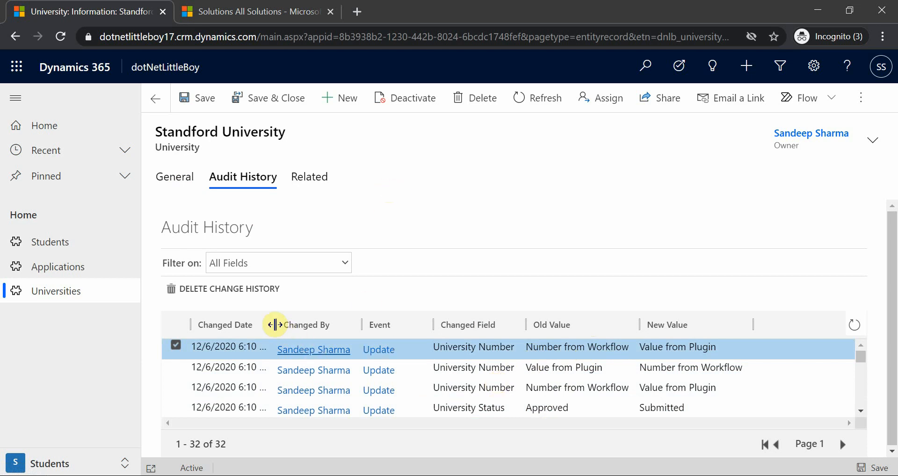
{"action": "left_click_drag", "start_coordinate": [274, 325], "coordinate": [300, 324]}
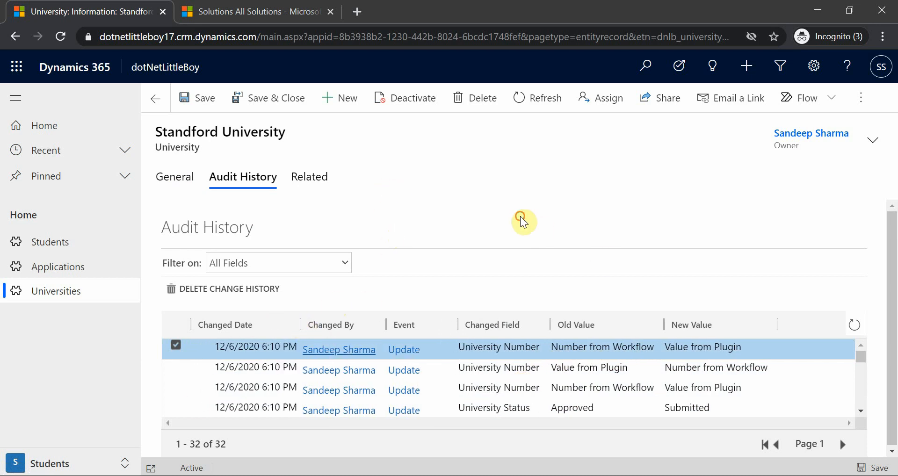
Step: Set the Standford University record's University Status to Approved on the general form and save the record
{"action": "left_click", "coordinate": [179, 177]}
{"action": "left_click", "coordinate": [341, 287]}
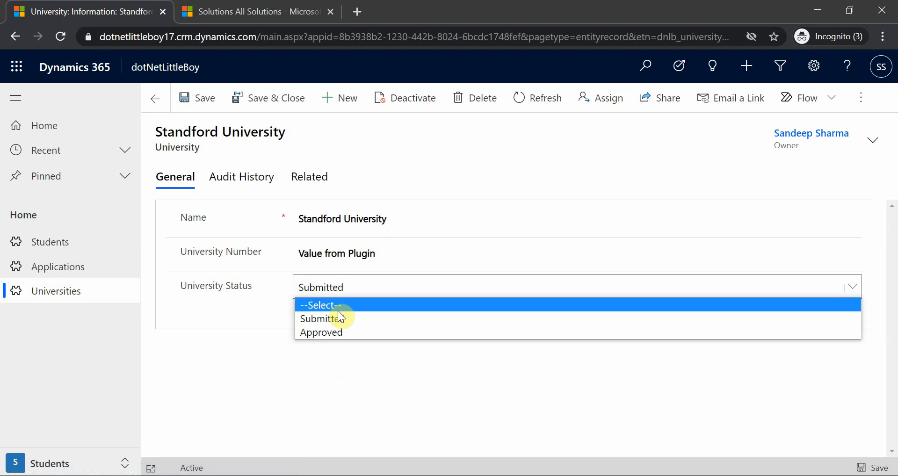
{"action": "left_click", "coordinate": [344, 332]}
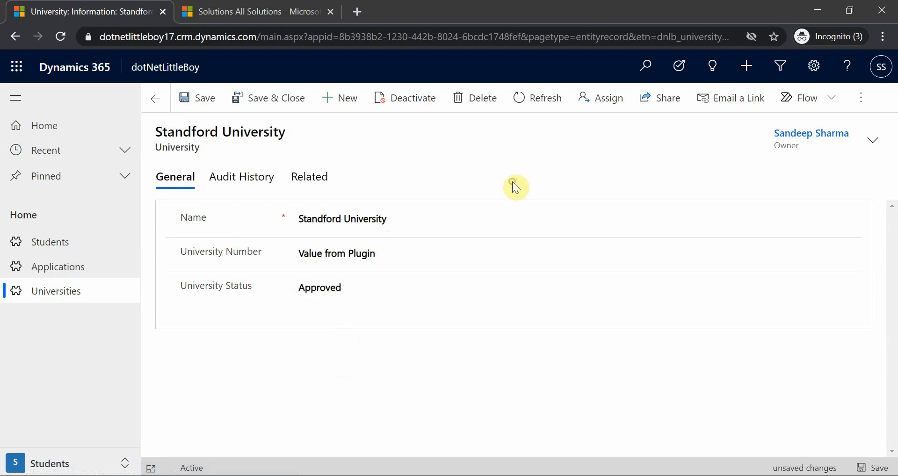
{"action": "left_click", "coordinate": [191, 98]}
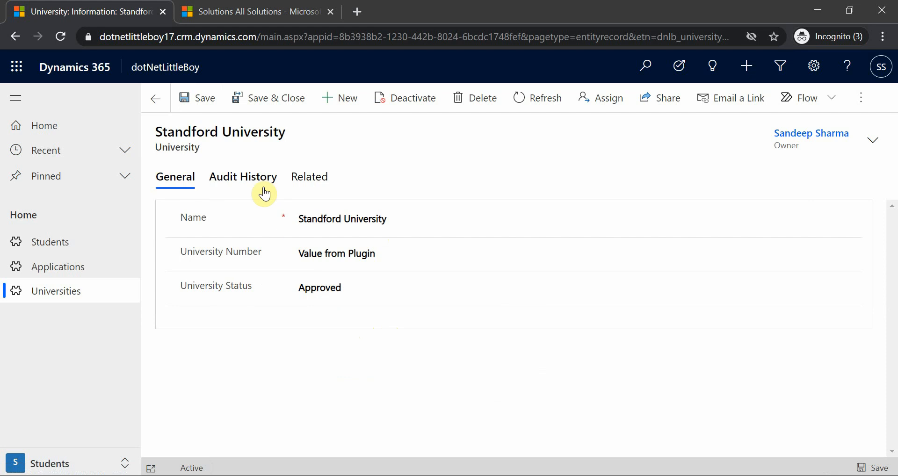
Step: Examine the audit history around the Approved update for the order of the workflow, status and plugin changes
{"action": "left_click", "coordinate": [259, 179]}
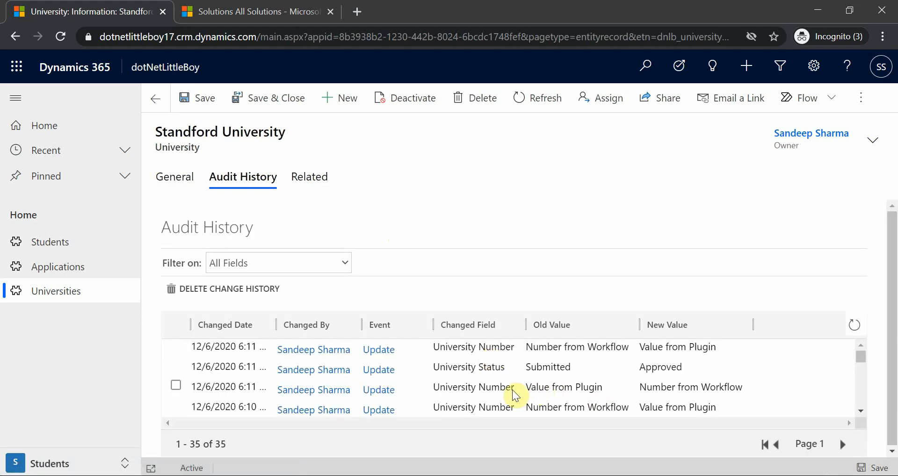
{"action": "left_click", "coordinate": [547, 391]}
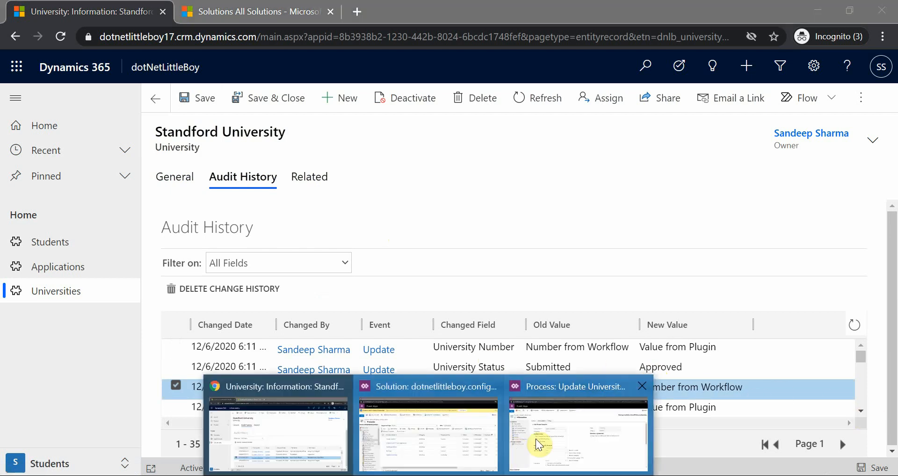
{"action": "left_click", "coordinate": [536, 443]}
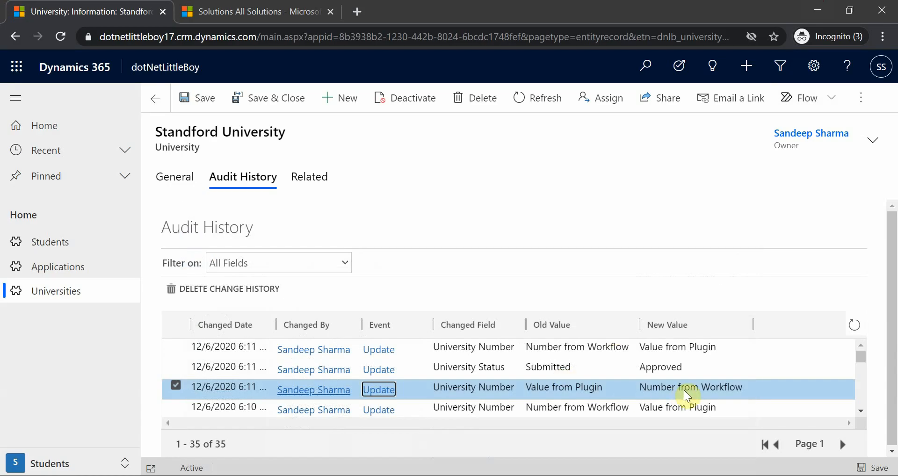
{"action": "left_click", "coordinate": [542, 368]}
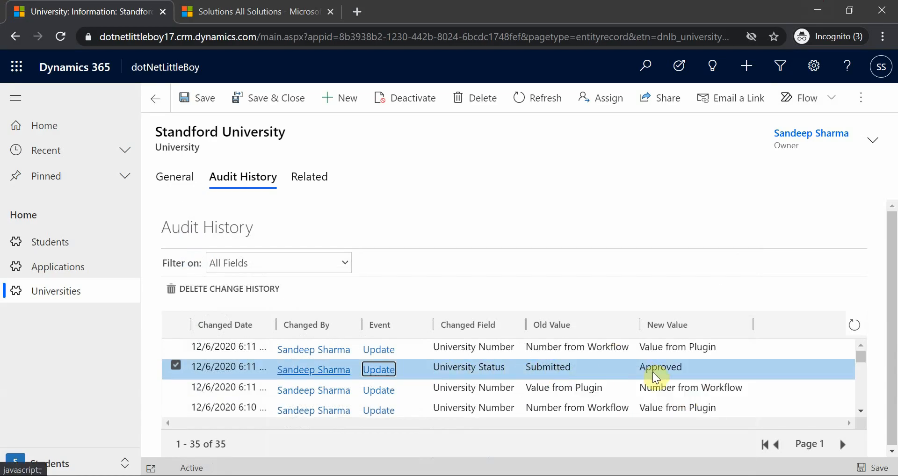
{"action": "left_click", "coordinate": [474, 349]}
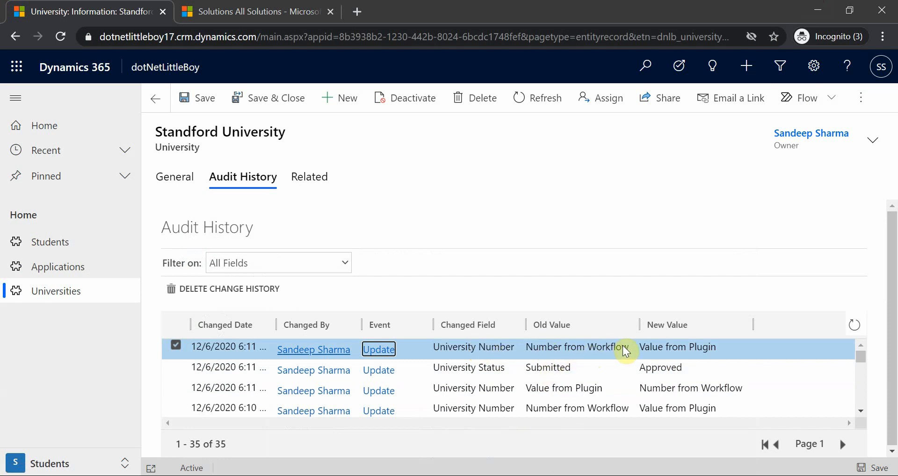
{"action": "left_click", "coordinate": [570, 394]}
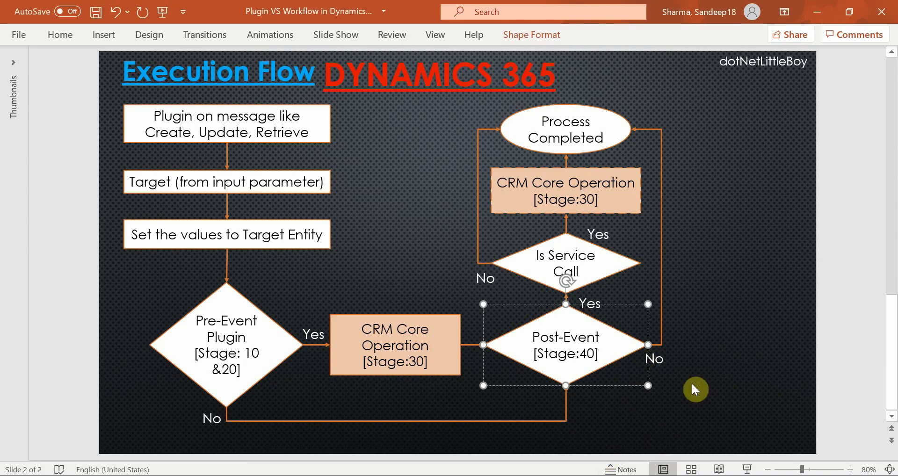
Step: Switch to the PowerPoint comparison table and enter Workflow as the result for Before with Sync PostOperation
{"action": "scroll", "coordinate": [693, 383], "scroll_direction": "up", "scroll_amount": 1}
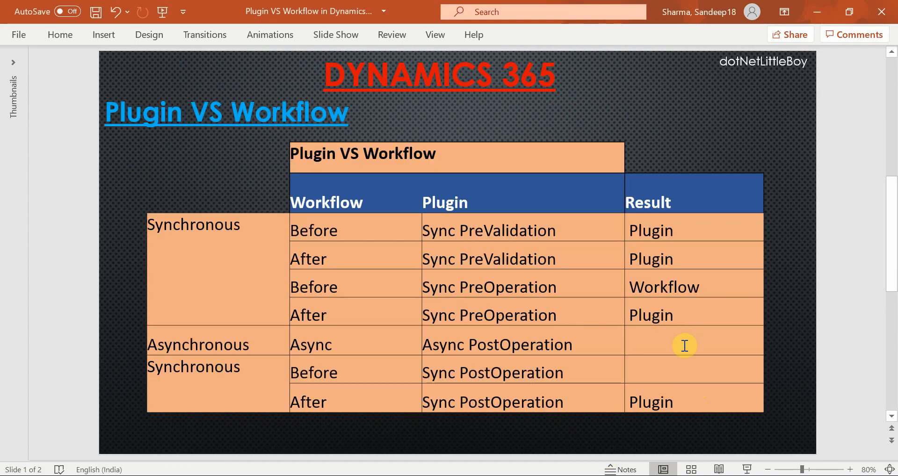
{"action": "left_click", "coordinate": [666, 370]}
{"action": "type", "text": "Workflow"}
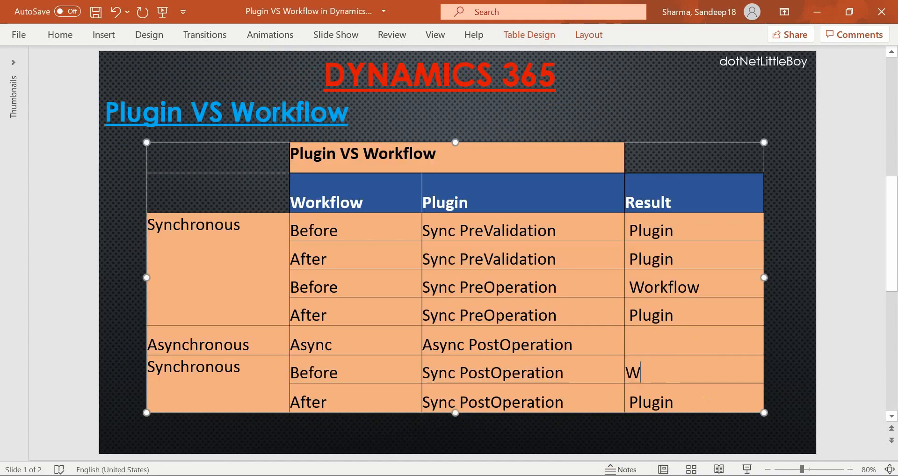
{"action": "left_click", "coordinate": [520, 346]}
{"action": "left_click", "coordinate": [332, 344]}
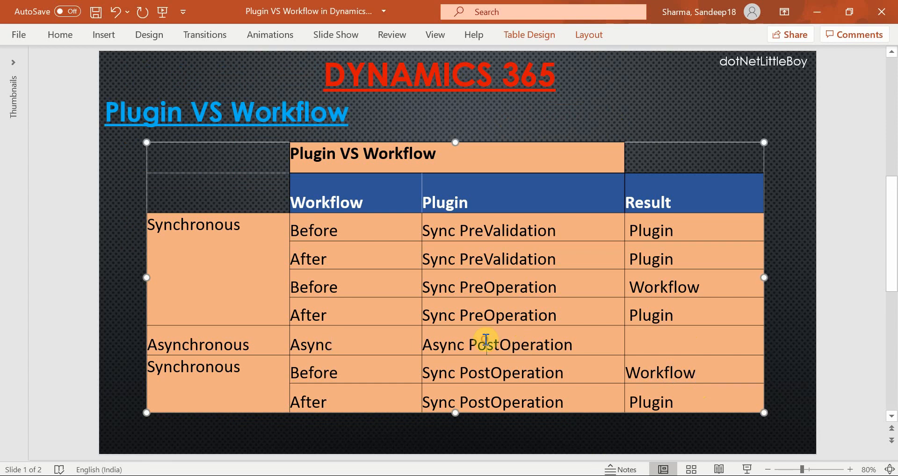
Step: Switch to the Update University process window, deactivate the process and convert it to a background workflow
{"action": "mouse_move", "coordinate": [429, 475]}
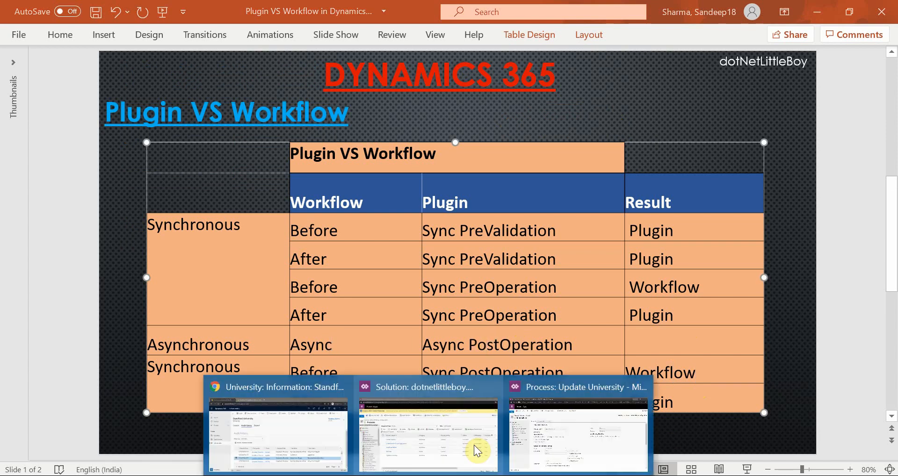
{"action": "left_click", "coordinate": [553, 434]}
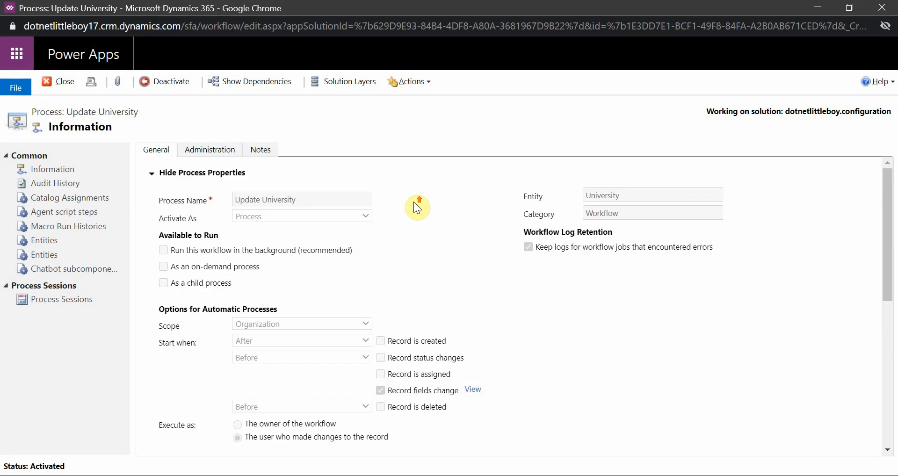
{"action": "left_click", "coordinate": [171, 81]}
{"action": "left_click", "coordinate": [522, 330]}
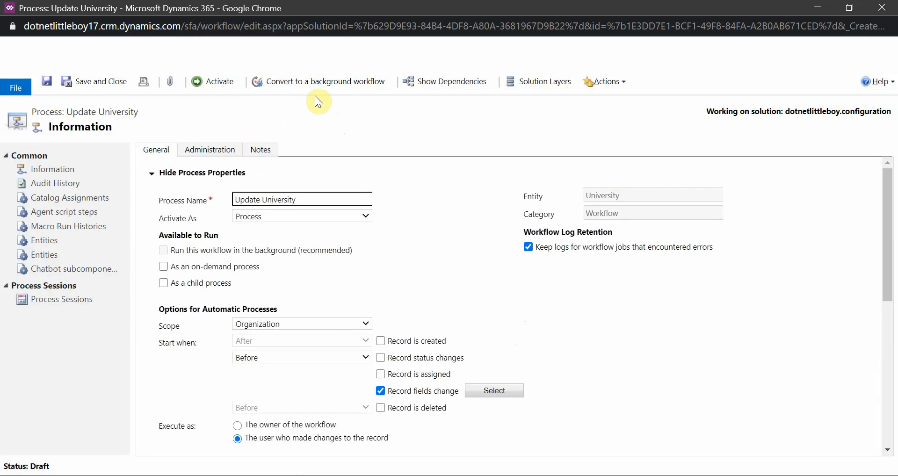
{"action": "left_click", "coordinate": [313, 81]}
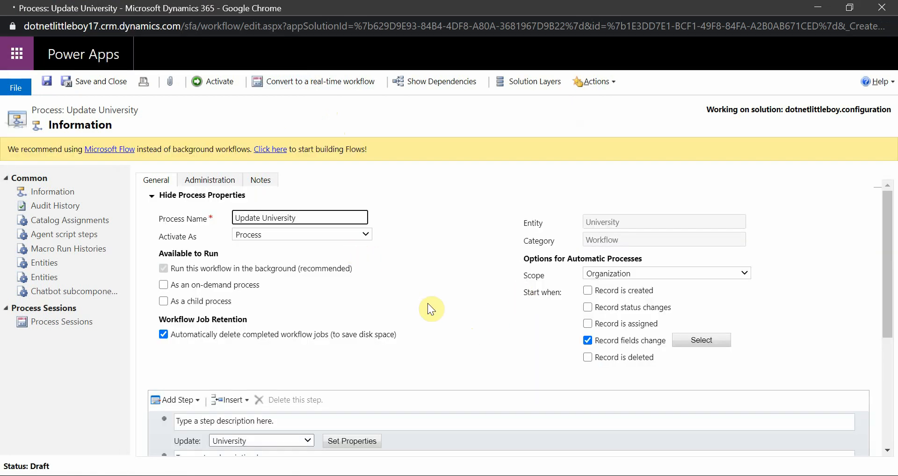
Step: Review the background workflow's steps and activate the Update University process
{"action": "scroll", "coordinate": [437, 312], "scroll_direction": "down", "scroll_amount": 3}
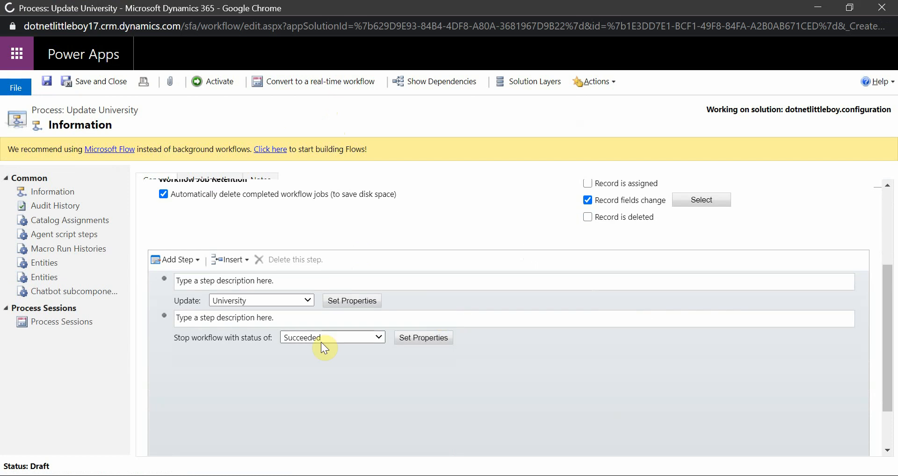
{"action": "left_click", "coordinate": [212, 83]}
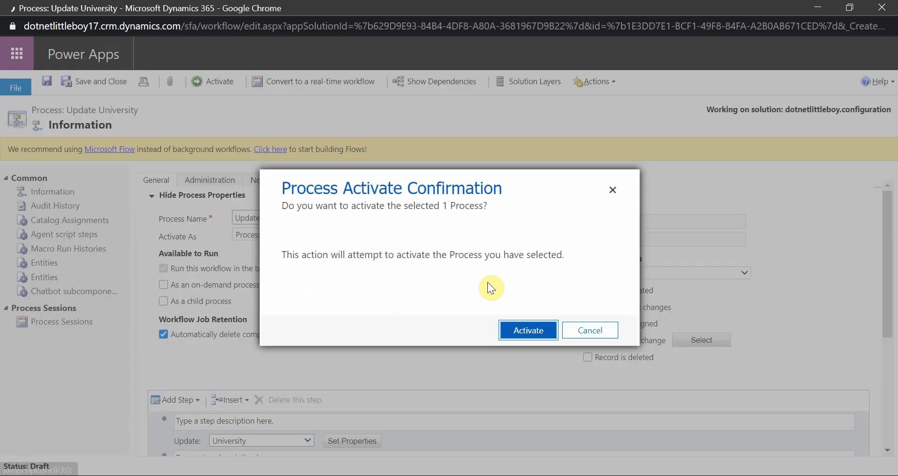
{"action": "left_click", "coordinate": [519, 330]}
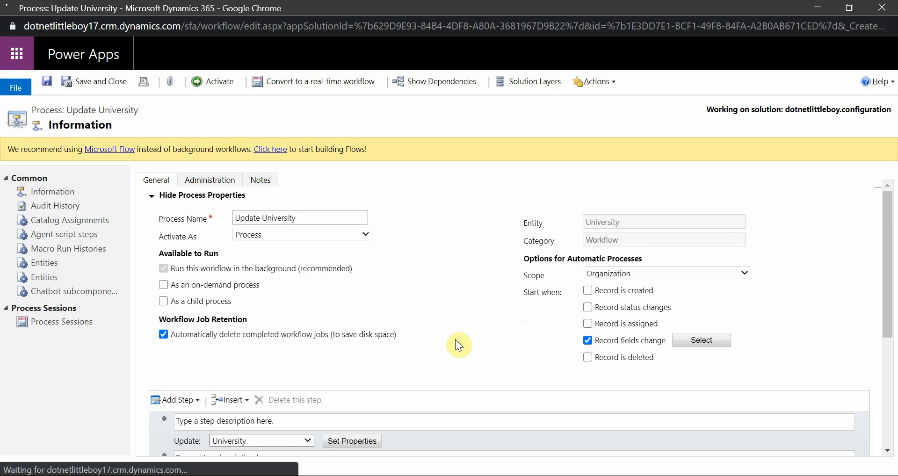
{"action": "scroll", "coordinate": [455, 340], "scroll_direction": "down", "scroll_amount": 2}
{"action": "scroll", "coordinate": [454, 339], "scroll_direction": "up", "scroll_amount": 2}
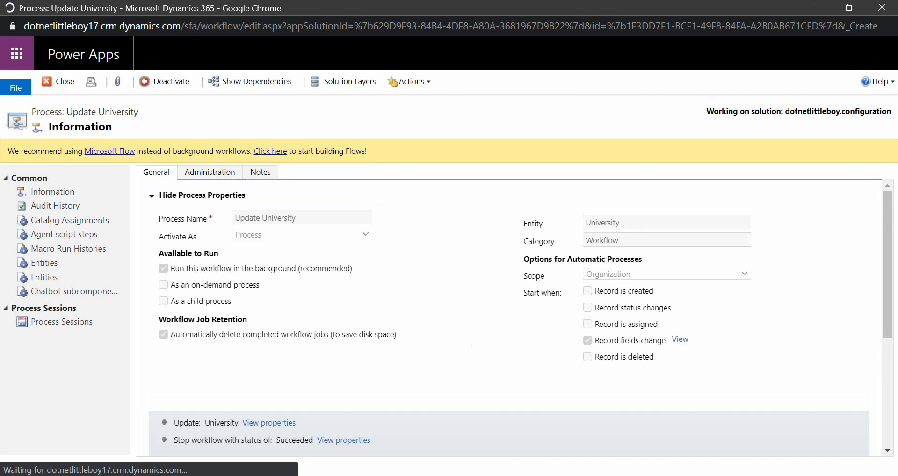
Step: Switch to the Plugin Registration Tool and open the University_Update step for editing, with PostOperation as its pipeline stage
{"action": "left_click", "coordinate": [516, 475]}
{"action": "double_click", "coordinate": [315, 176]}
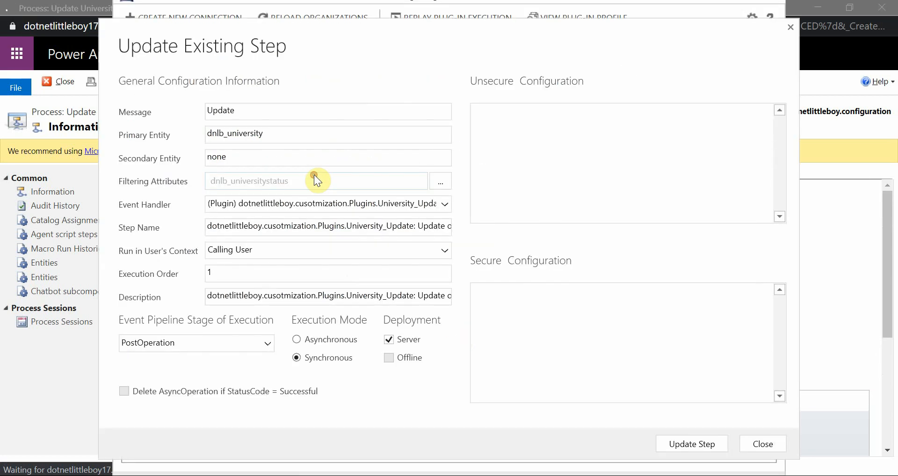
{"action": "left_click", "coordinate": [223, 343]}
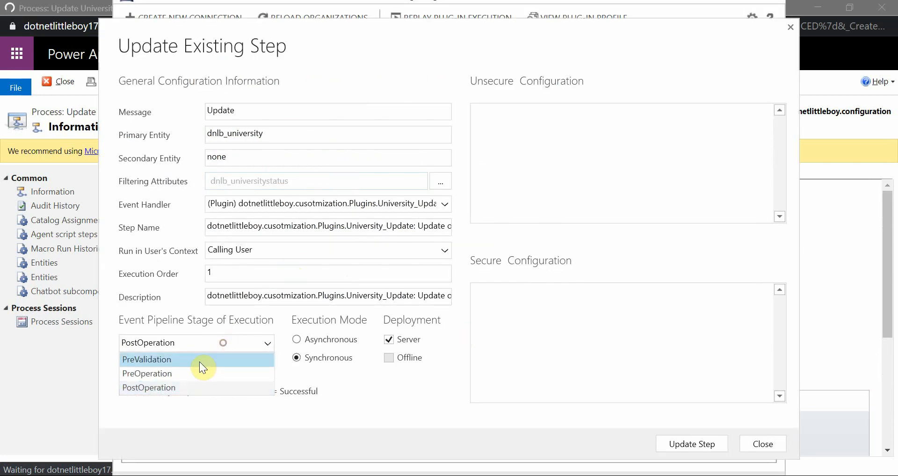
{"action": "left_click", "coordinate": [191, 386]}
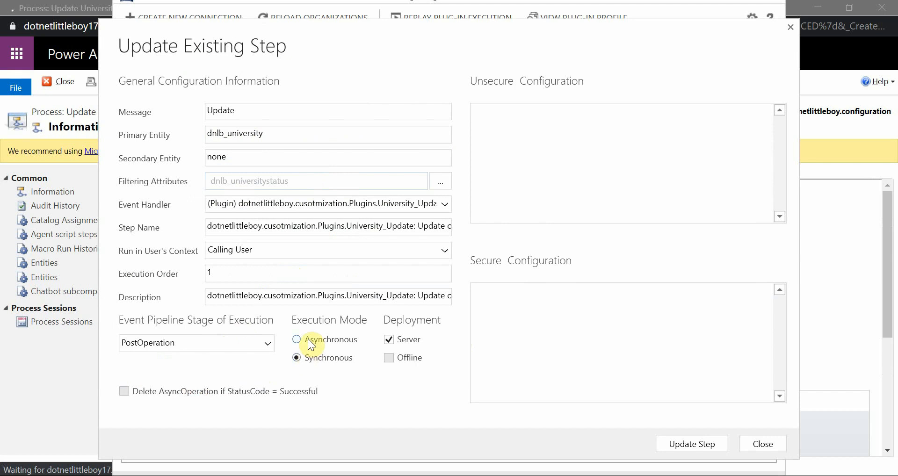
Step: Compare which execution modes the plugin step offers for the PreOperation and PostOperation stages
{"action": "left_click", "coordinate": [228, 349]}
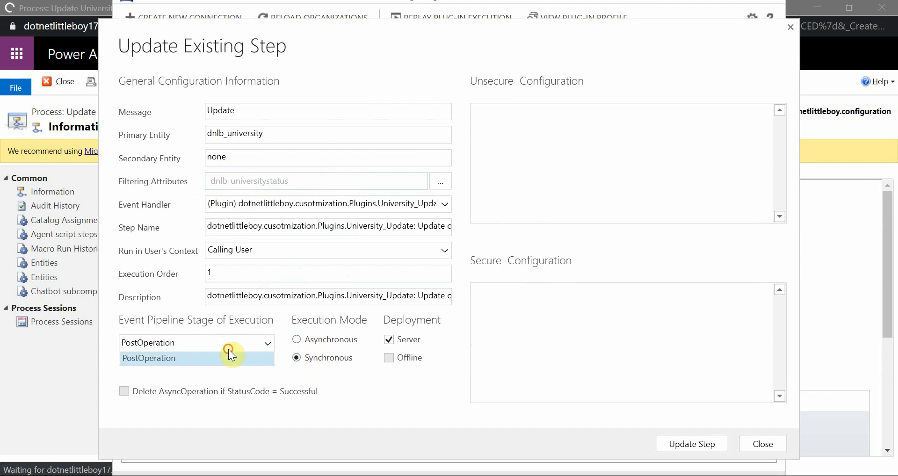
{"action": "left_click", "coordinate": [204, 374]}
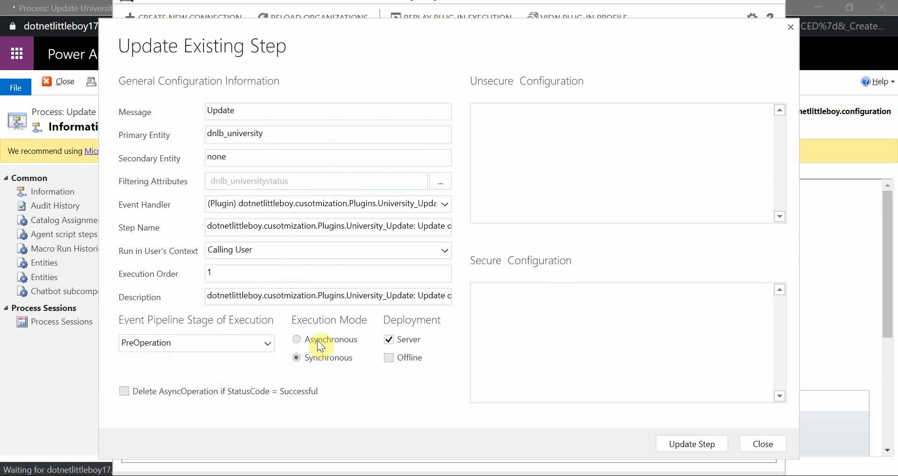
{"action": "left_click", "coordinate": [248, 342]}
{"action": "left_click", "coordinate": [191, 378]}
{"action": "left_click", "coordinate": [205, 343]}
{"action": "left_click", "coordinate": [187, 383]}
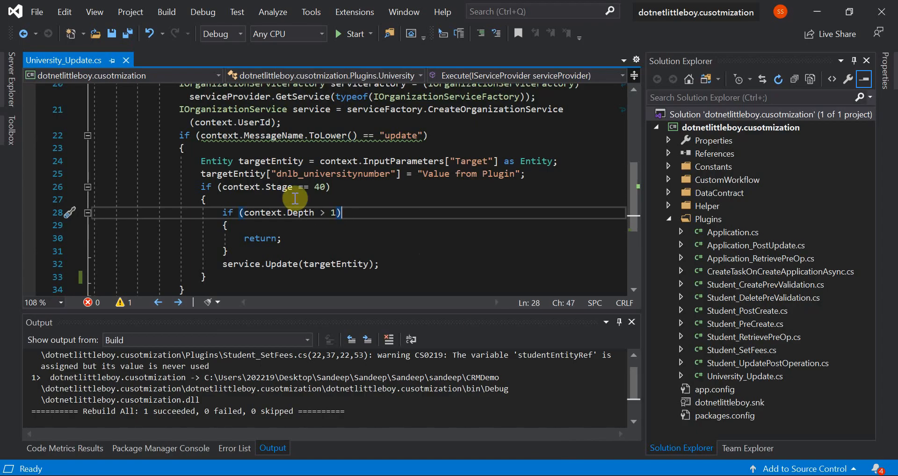
Step: Examine the stage 40 condition and the service.Update call on targetEntity in University_Update.cs in Visual Studio
{"action": "left_click", "coordinate": [279, 187]}
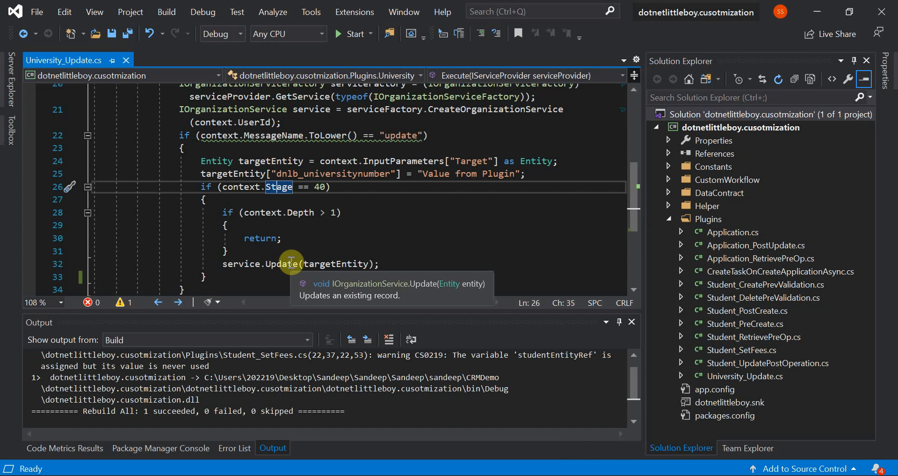
{"action": "left_click", "coordinate": [291, 261]}
{"action": "double_click", "coordinate": [320, 264]}
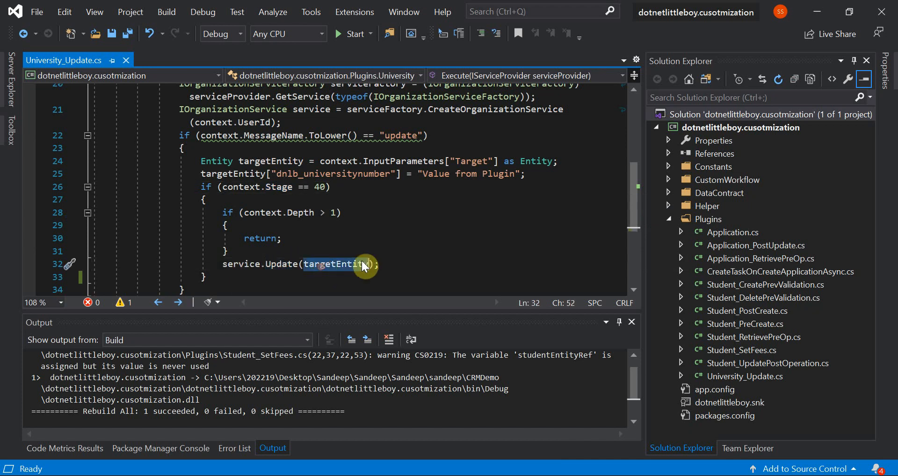
{"action": "left_click", "coordinate": [389, 261]}
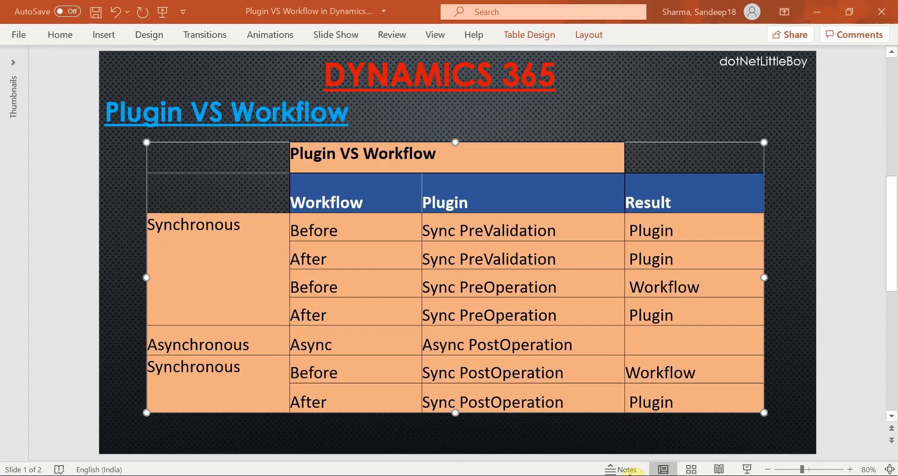
Step: Switch to the Execution Flow slide in PowerPoint and trace the path from Post-Event [Stage:40] through the service call to CRM Core Operation
{"action": "scroll", "coordinate": [545, 393], "scroll_direction": "down", "scroll_amount": 1}
{"action": "left_click", "coordinate": [412, 345]}
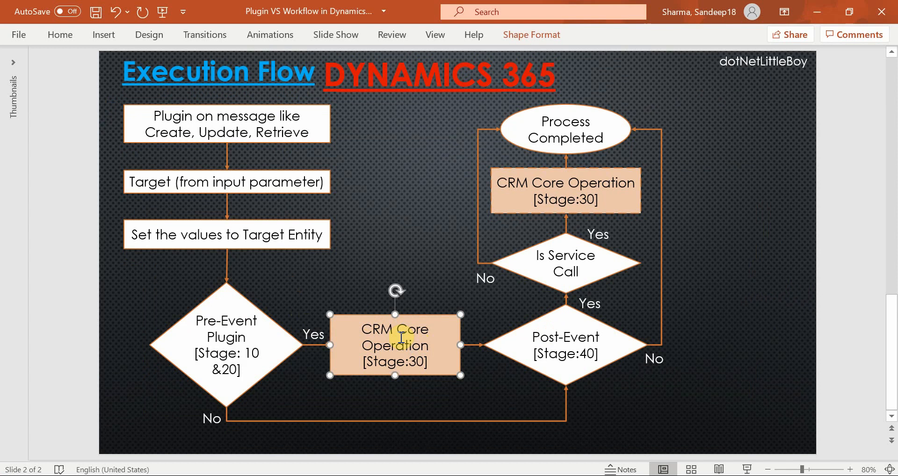
{"action": "left_click", "coordinate": [536, 352]}
{"action": "left_click", "coordinate": [519, 262]}
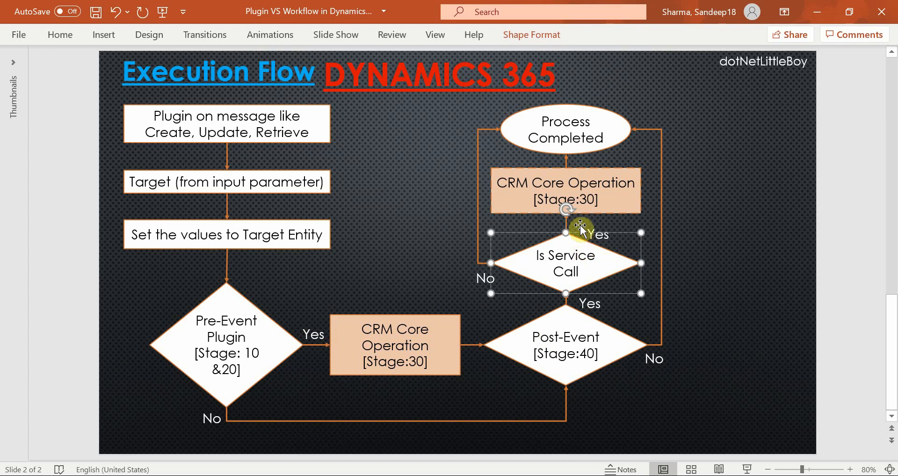
{"action": "left_click", "coordinate": [577, 195]}
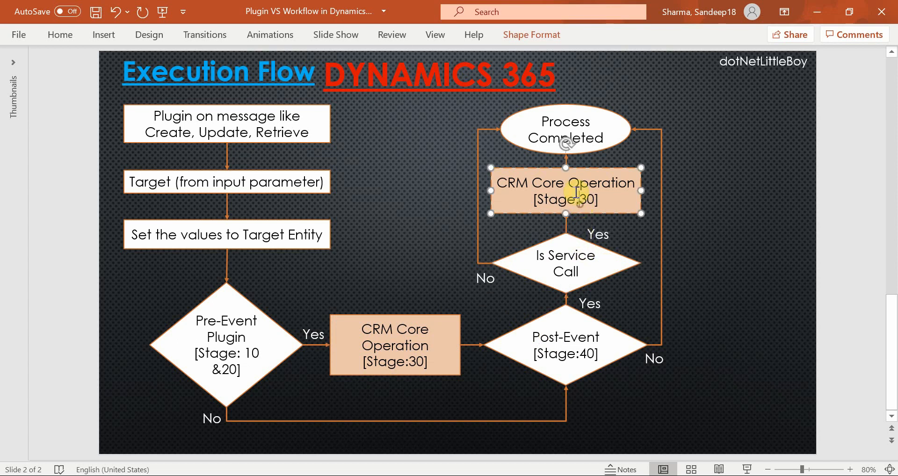
{"action": "left_click", "coordinate": [611, 475]}
{"action": "left_click", "coordinate": [403, 237]}
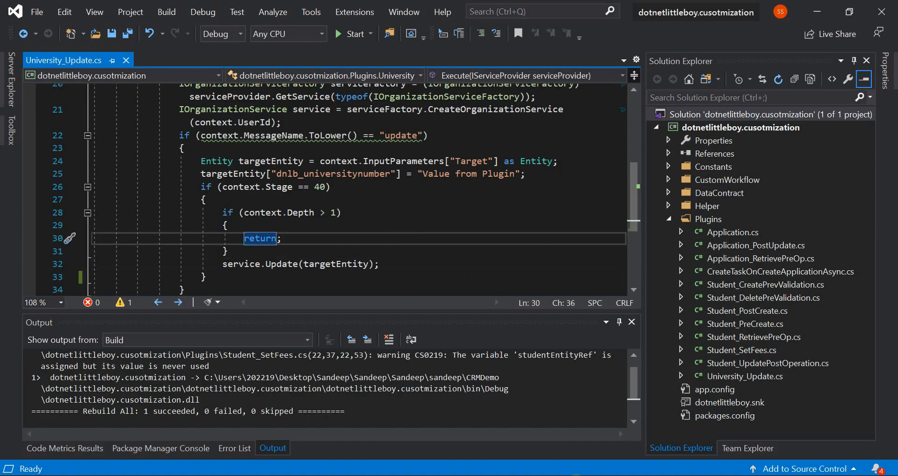
Step: In the Plugin Registration Tool, update the University_Update step as asynchronous PostOperation, and check the Update University workflow's background setting in Chrome
{"action": "left_click", "coordinate": [468, 475]}
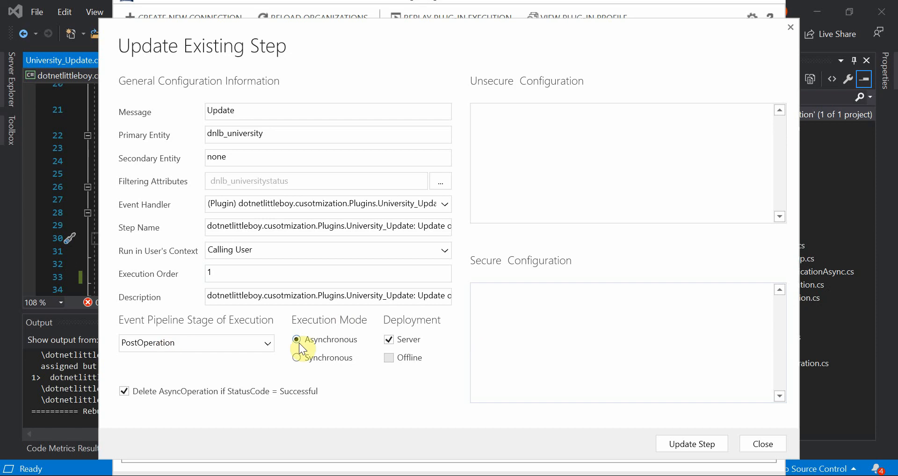
{"action": "left_click", "coordinate": [684, 447]}
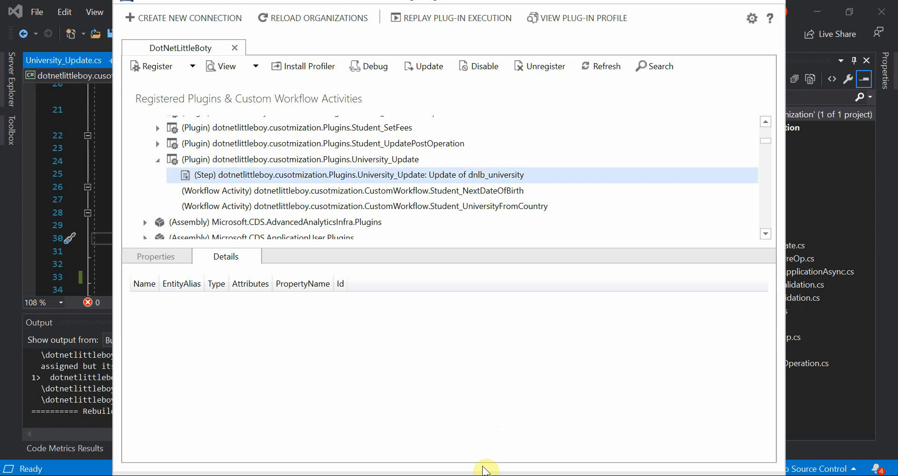
{"action": "mouse_move", "coordinate": [445, 468]}
{"action": "left_click", "coordinate": [578, 411]}
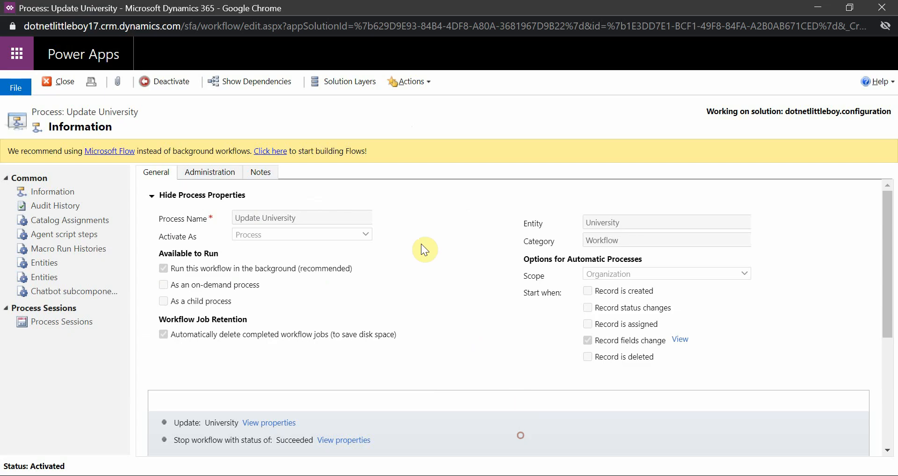
{"action": "left_click", "coordinate": [470, 475]}
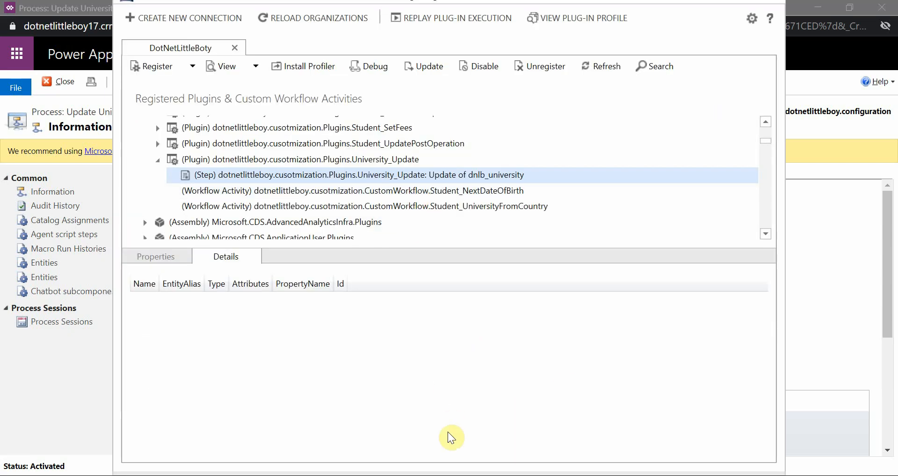
Step: Switch to the Standford University record in Dynamics 365, set its University Status to Submitted, and save it
{"action": "left_click", "coordinate": [439, 475]}
{"action": "left_click", "coordinate": [290, 433]}
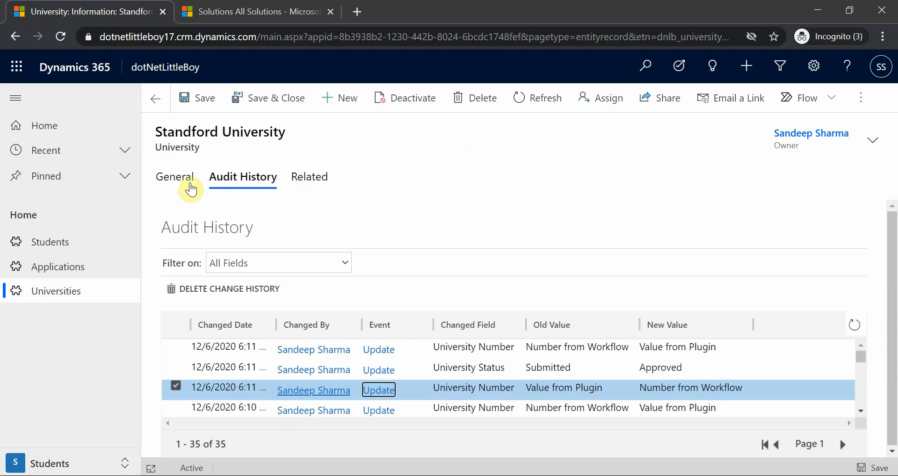
{"action": "left_click", "coordinate": [184, 182]}
{"action": "left_click", "coordinate": [335, 287]}
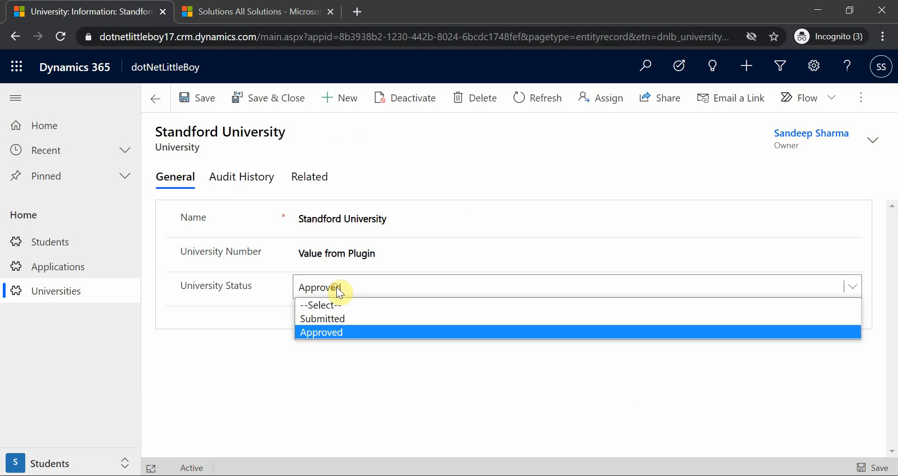
{"action": "left_click", "coordinate": [343, 319]}
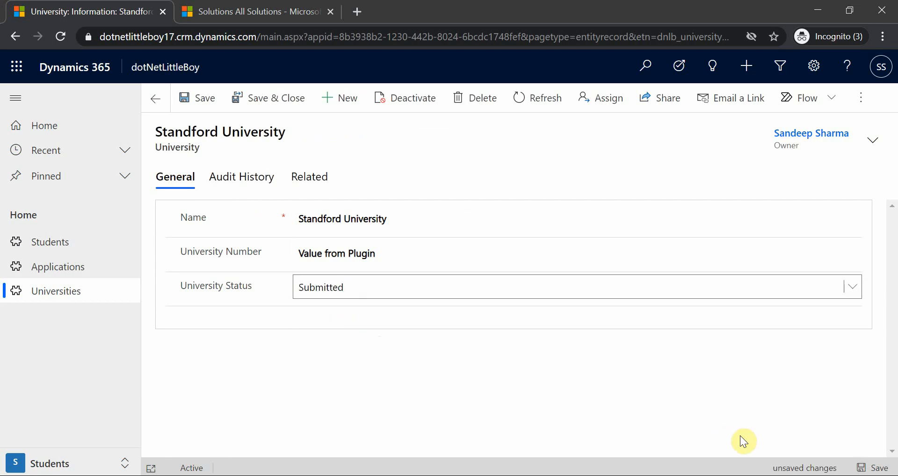
{"action": "left_click", "coordinate": [196, 97]}
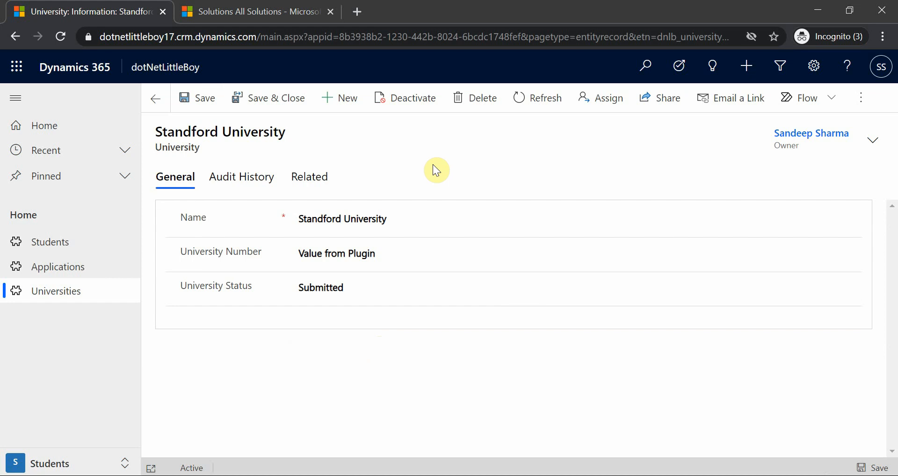
Step: Open the record's audit history and reload it to look for the workflow's University Number change
{"action": "left_click", "coordinate": [248, 182]}
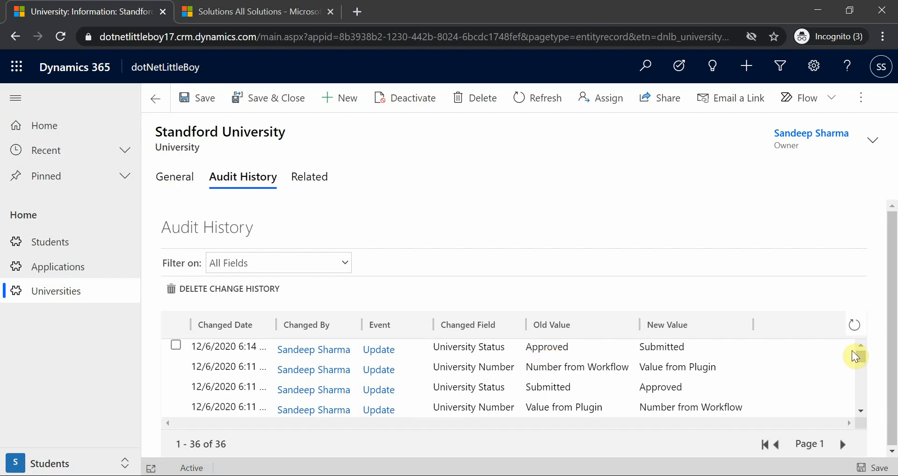
{"action": "left_click", "coordinate": [854, 325]}
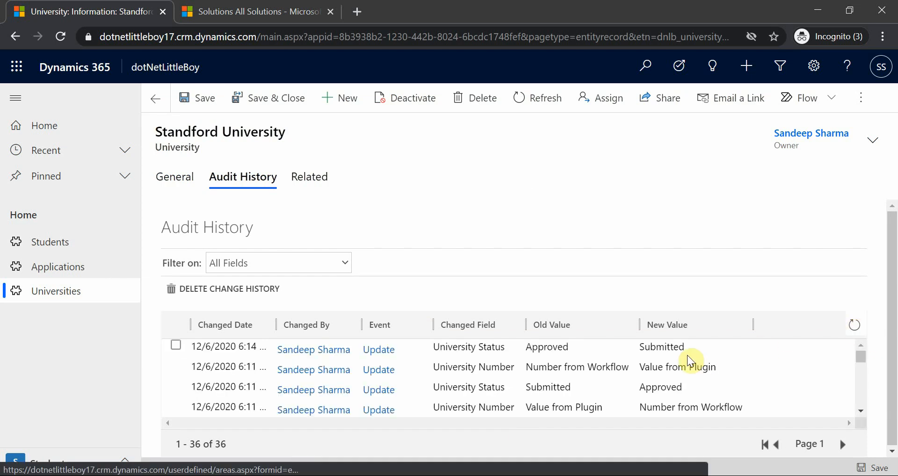
{"action": "left_click", "coordinate": [855, 326]}
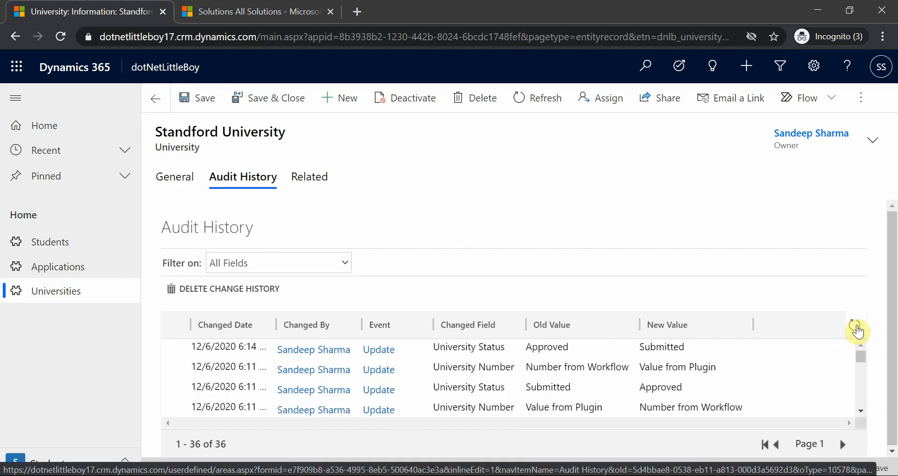
{"action": "left_click", "coordinate": [855, 326]}
{"action": "left_click", "coordinate": [180, 180]}
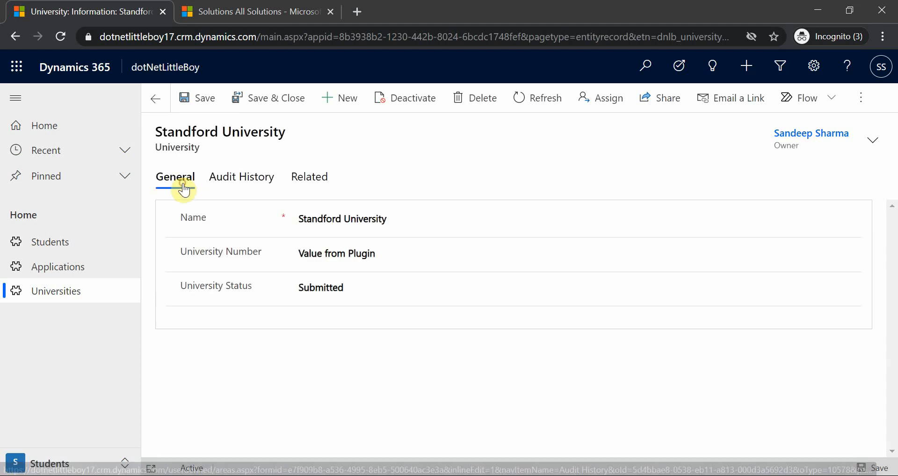
{"action": "left_click", "coordinate": [258, 184]}
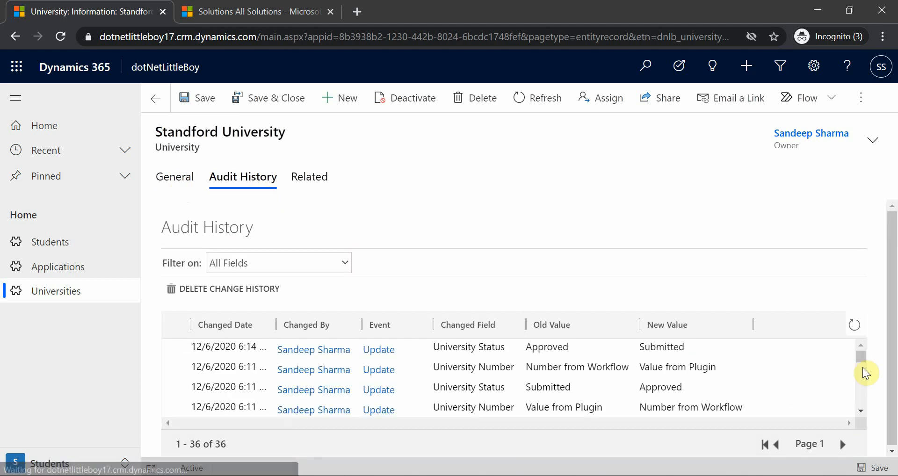
{"action": "left_click", "coordinate": [852, 329]}
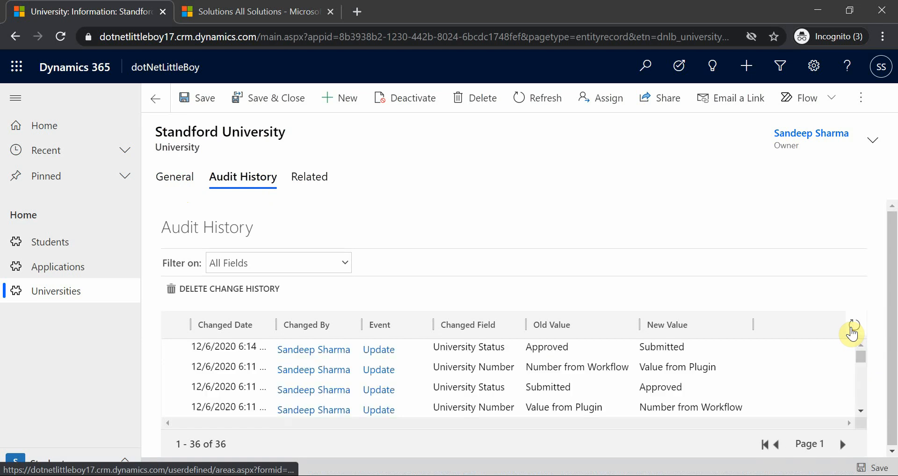
{"action": "left_click", "coordinate": [852, 329]}
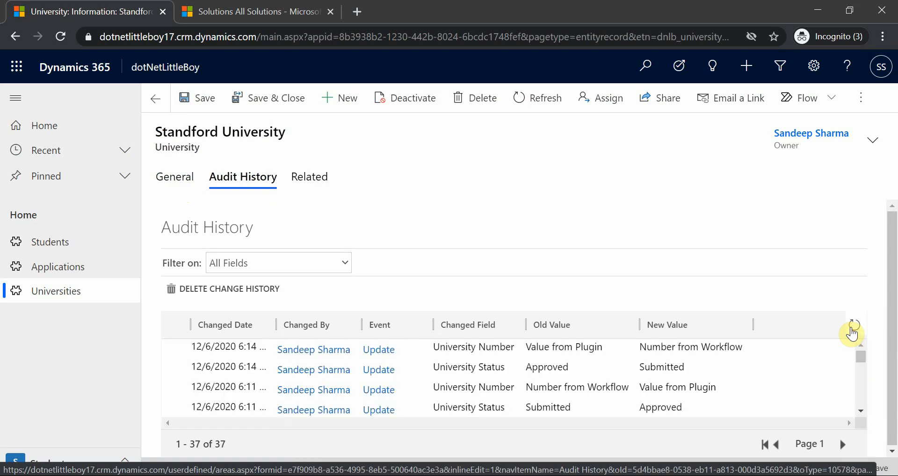
{"action": "left_click", "coordinate": [661, 349]}
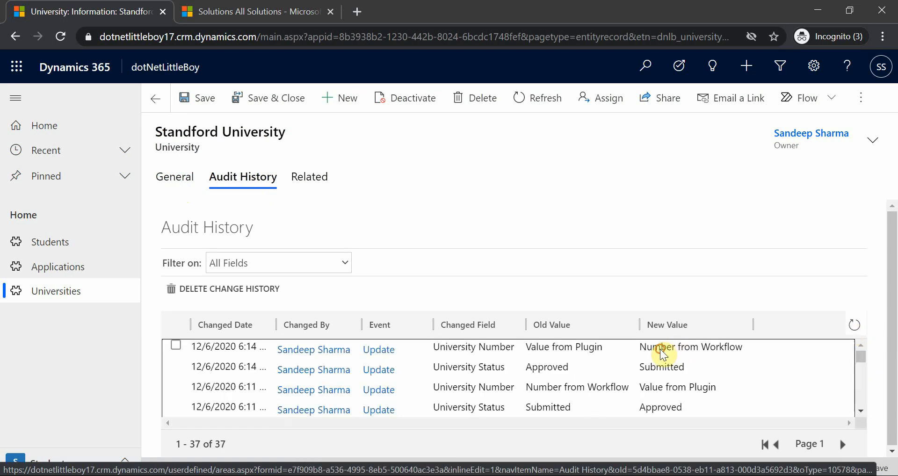
Step: Keep reloading the audit history to check whether the asynchronous plugin logs a further University Number change after the workflow's entry
{"action": "left_click", "coordinate": [851, 327]}
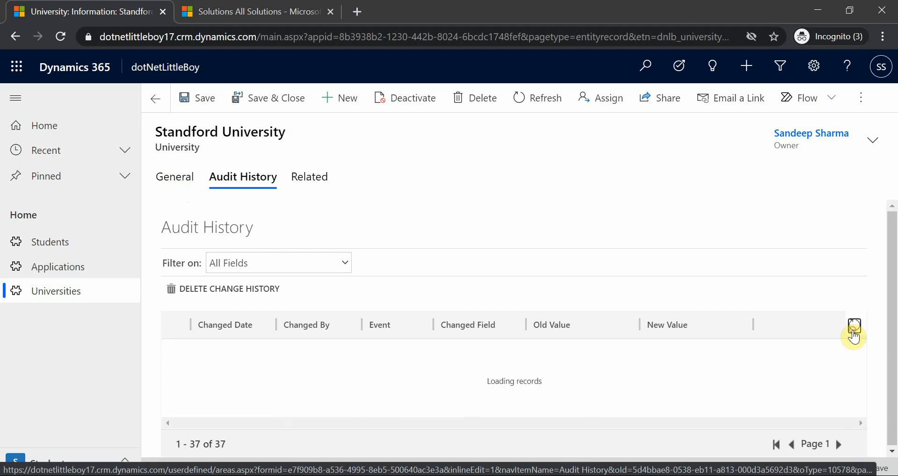
{"action": "left_click", "coordinate": [855, 328]}
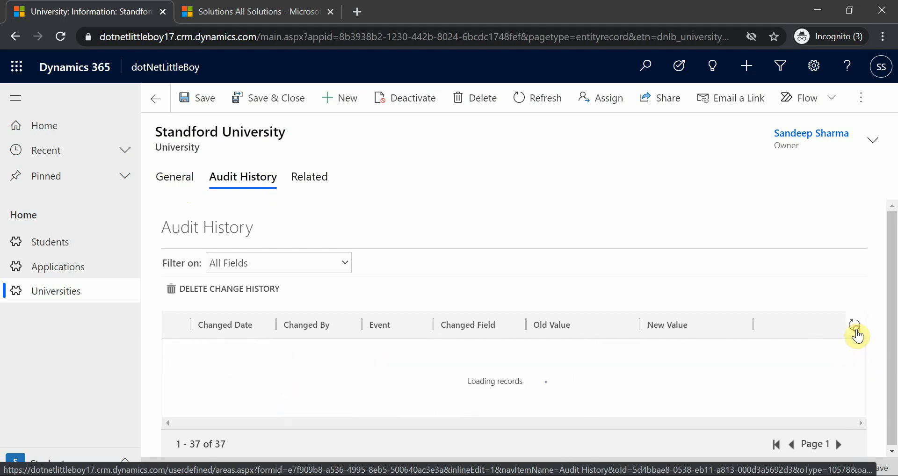
{"action": "left_click", "coordinate": [855, 330]}
{"action": "left_click", "coordinate": [855, 329]}
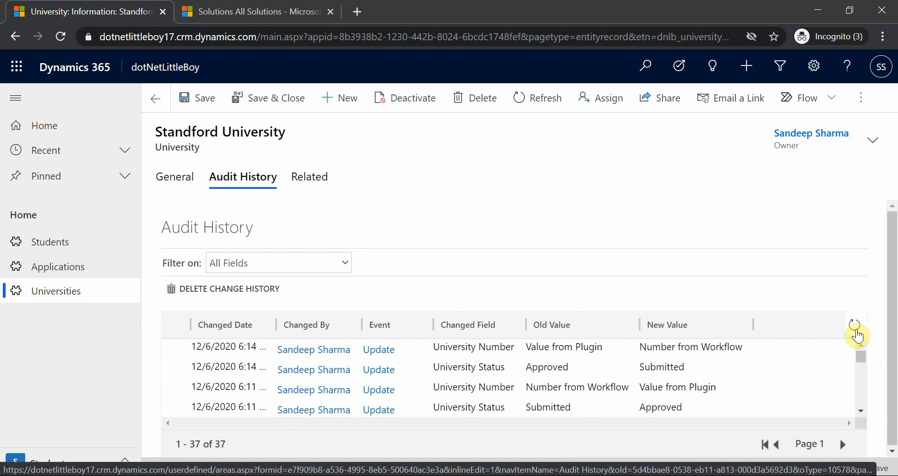
{"action": "left_click", "coordinate": [855, 330]}
{"action": "left_click", "coordinate": [851, 329]}
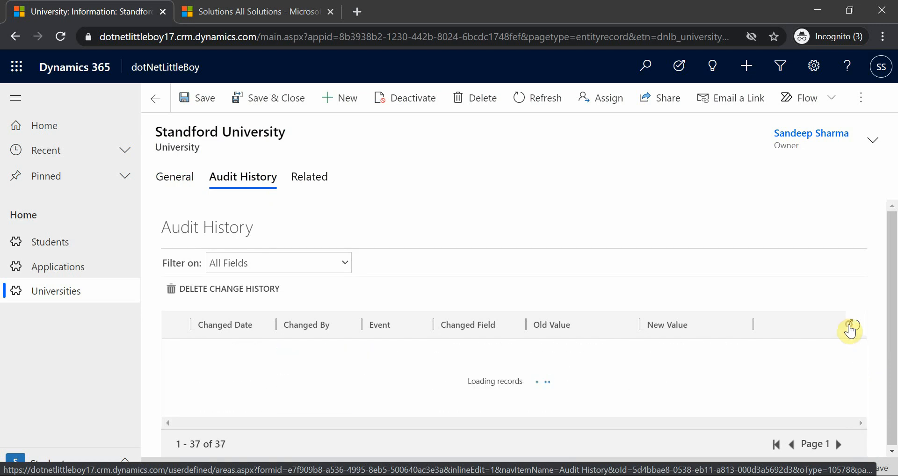
{"action": "left_click", "coordinate": [850, 329]}
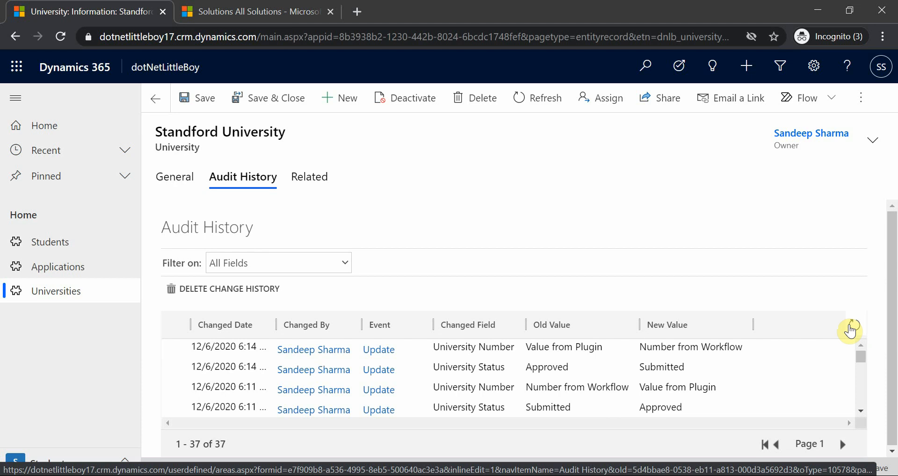
{"action": "left_click", "coordinate": [849, 327]}
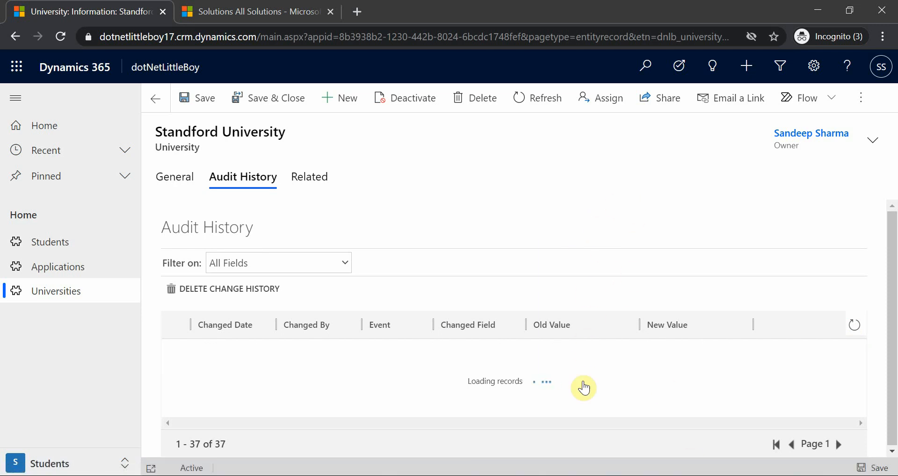
{"action": "left_click", "coordinate": [856, 327]}
{"action": "left_click", "coordinate": [858, 328]}
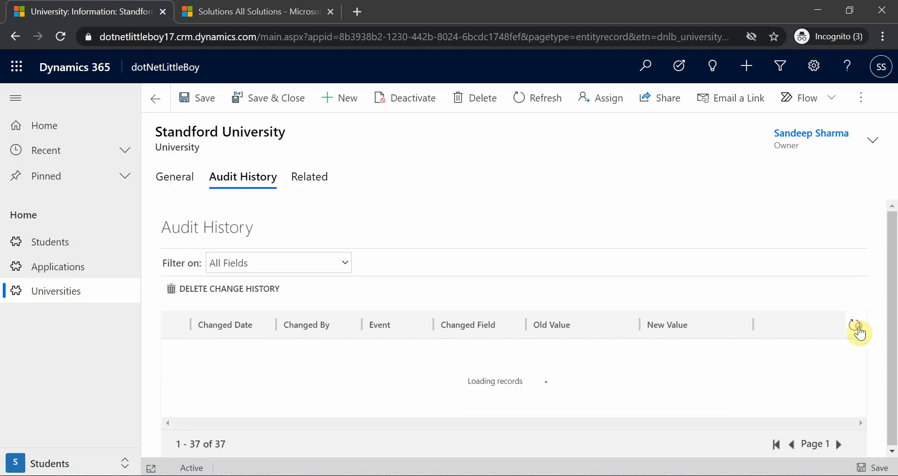
{"action": "left_click", "coordinate": [857, 328]}
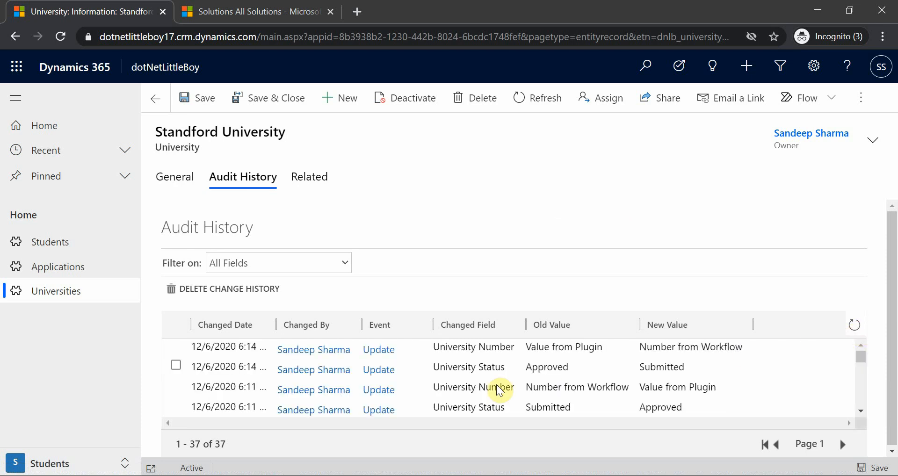
{"action": "left_click", "coordinate": [857, 329]}
{"action": "left_click", "coordinate": [853, 329]}
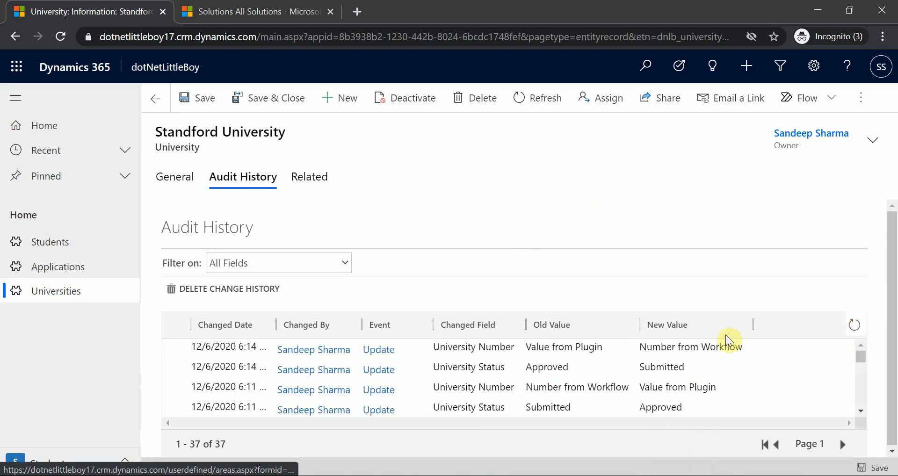
{"action": "left_click", "coordinate": [855, 328]}
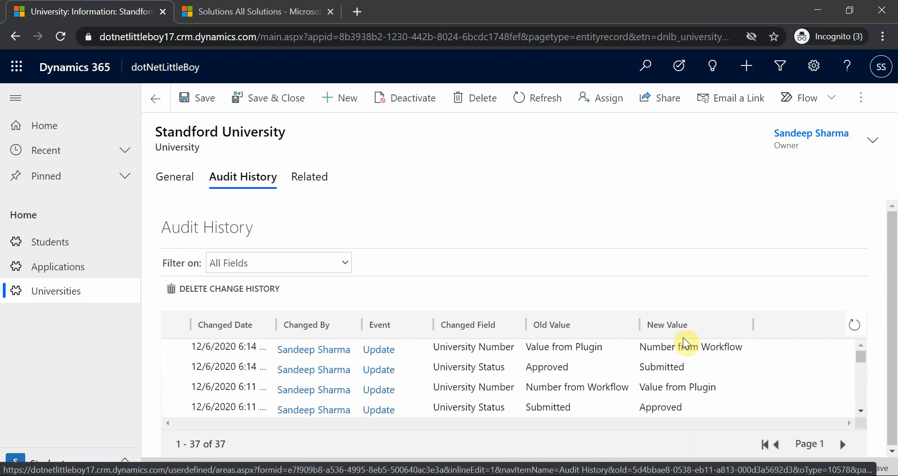
{"action": "left_click", "coordinate": [176, 347]}
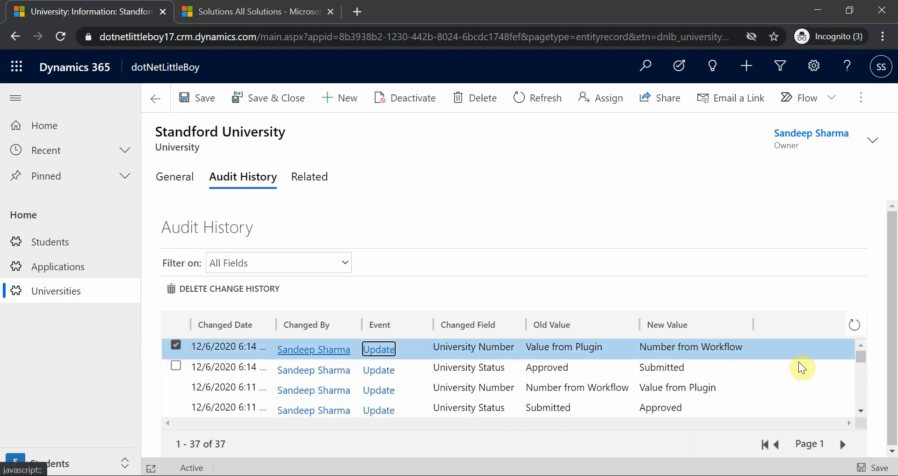
{"action": "left_click", "coordinate": [854, 327]}
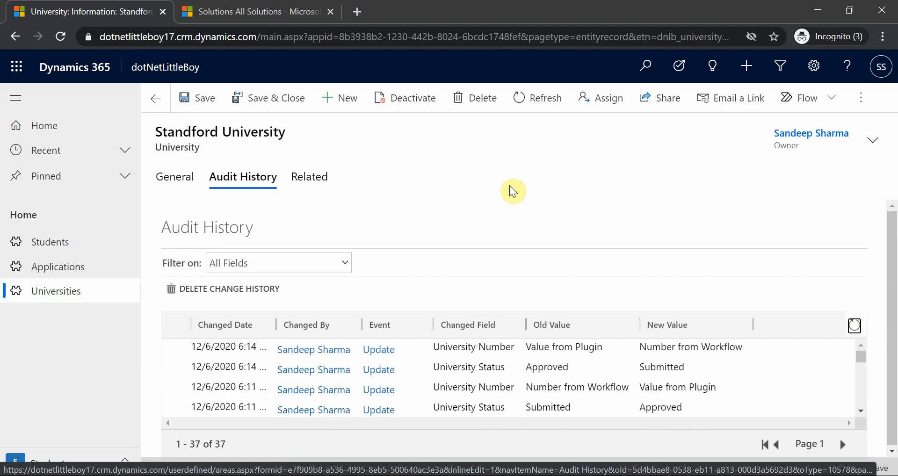
{"action": "left_click", "coordinate": [853, 325]}
Step: Set the Standford University record's University Status to Approved, save it, and open the audit history
{"action": "left_click", "coordinate": [175, 184]}
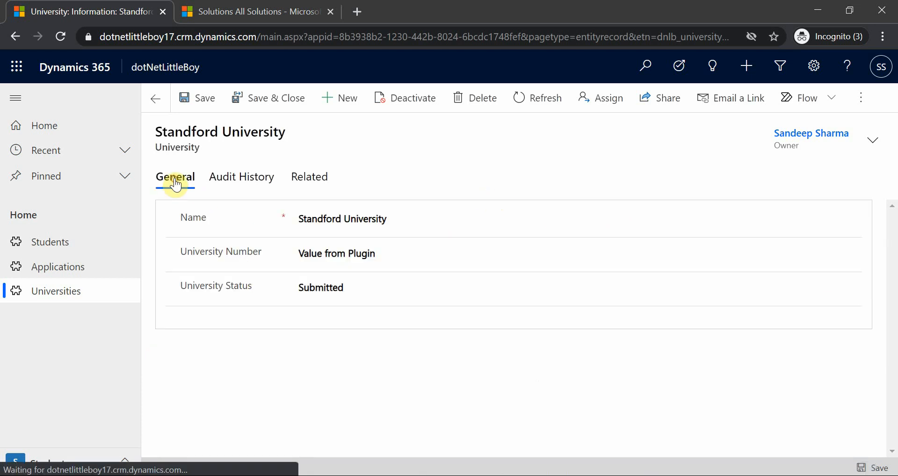
{"action": "left_click", "coordinate": [333, 290]}
{"action": "left_click", "coordinate": [336, 330]}
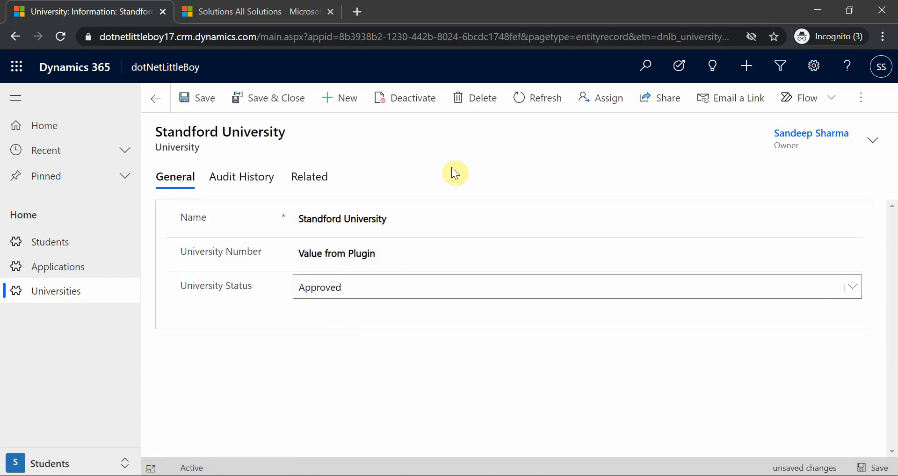
{"action": "left_click", "coordinate": [205, 100]}
{"action": "left_click", "coordinate": [244, 180]}
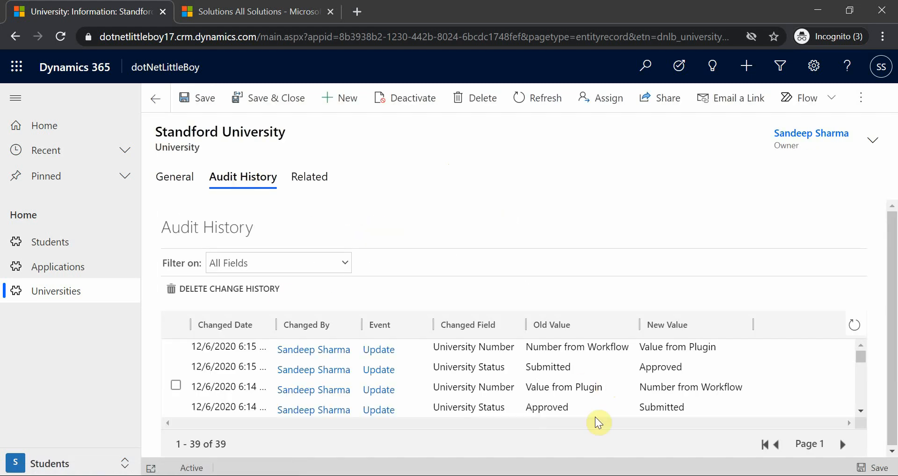
Step: Reload the audit history and compare the old and new University Number values across the latest status changes
{"action": "left_click", "coordinate": [853, 325]}
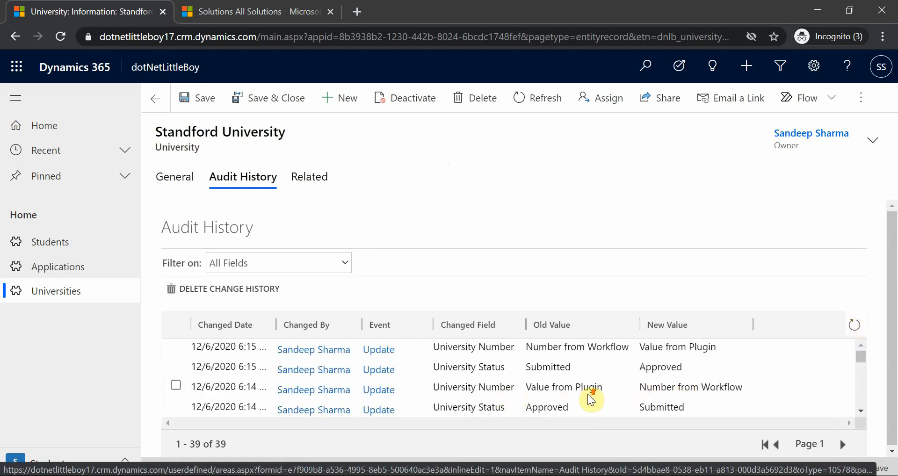
{"action": "left_click", "coordinate": [626, 347]}
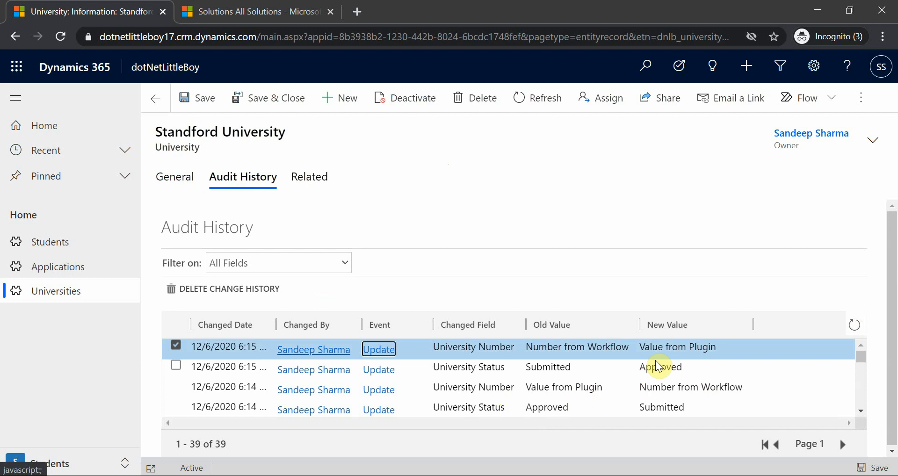
{"action": "left_click", "coordinate": [571, 366]}
{"action": "left_click", "coordinate": [589, 349]}
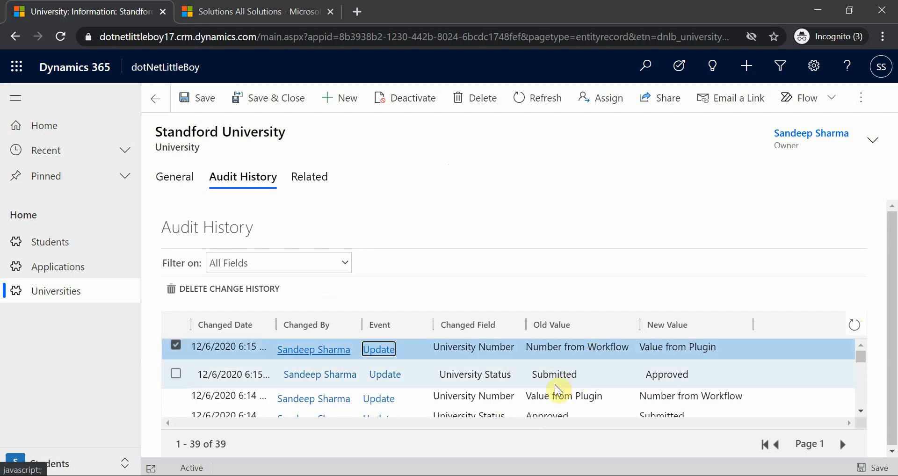
{"action": "left_click", "coordinate": [508, 373]}
{"action": "left_click", "coordinate": [585, 352]}
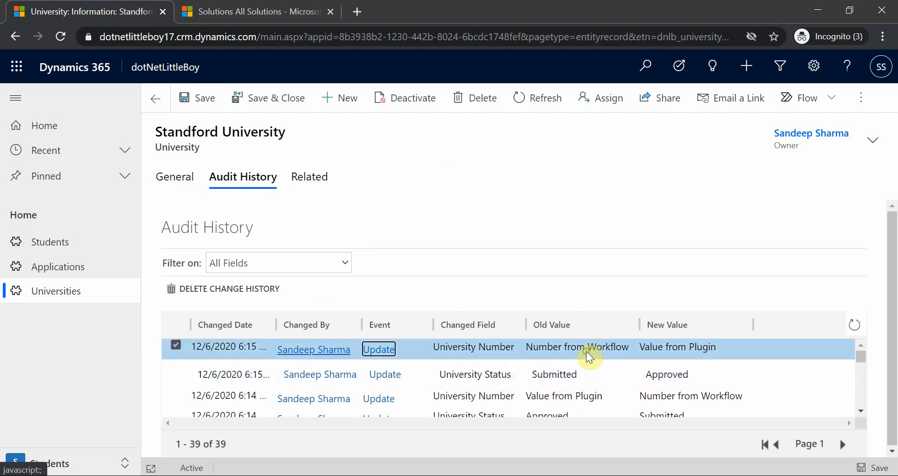
{"action": "left_click", "coordinate": [638, 399]}
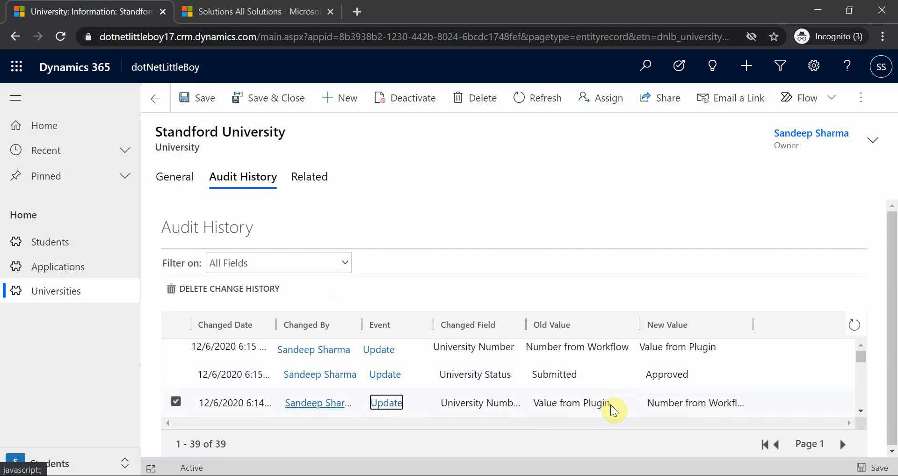
{"action": "left_click", "coordinate": [613, 351]}
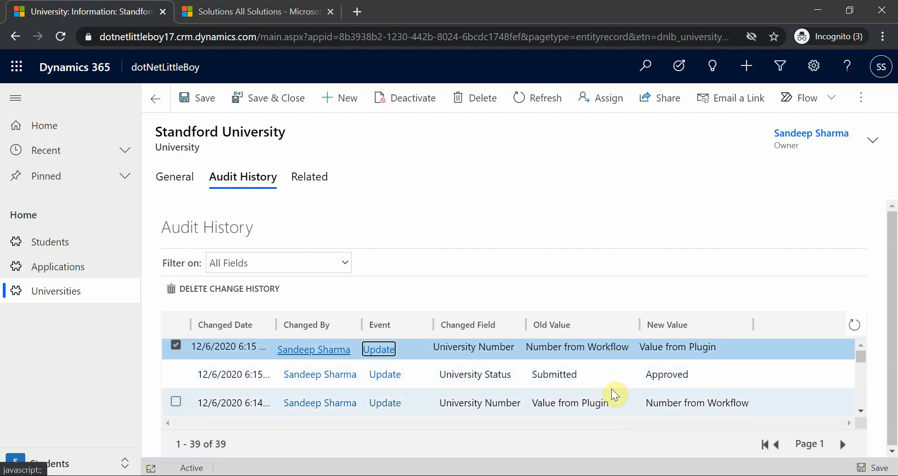
{"action": "left_click", "coordinate": [614, 402]}
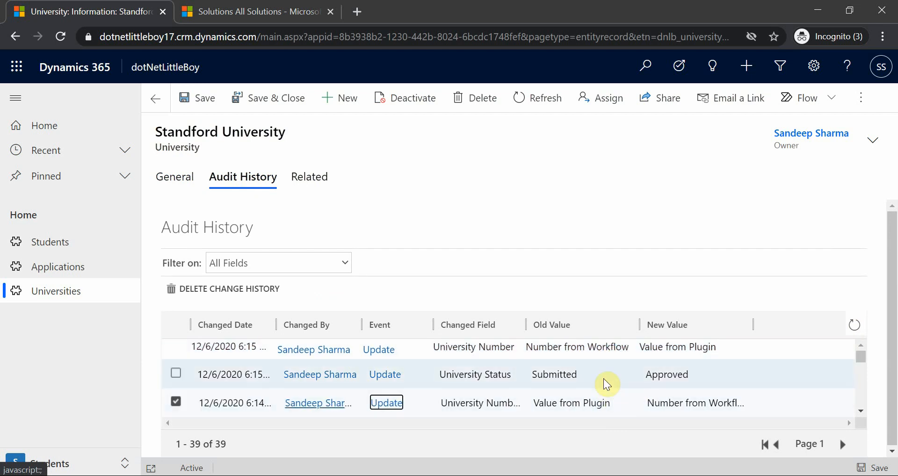
{"action": "left_click", "coordinate": [592, 349]}
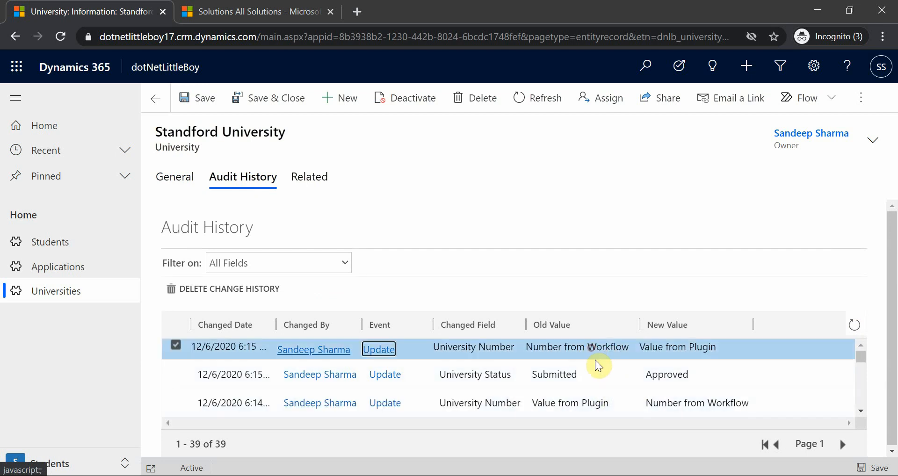
Step: Reload the audit history again to check for a workflow change to University Number following the plugin's change
{"action": "left_click", "coordinate": [861, 329]}
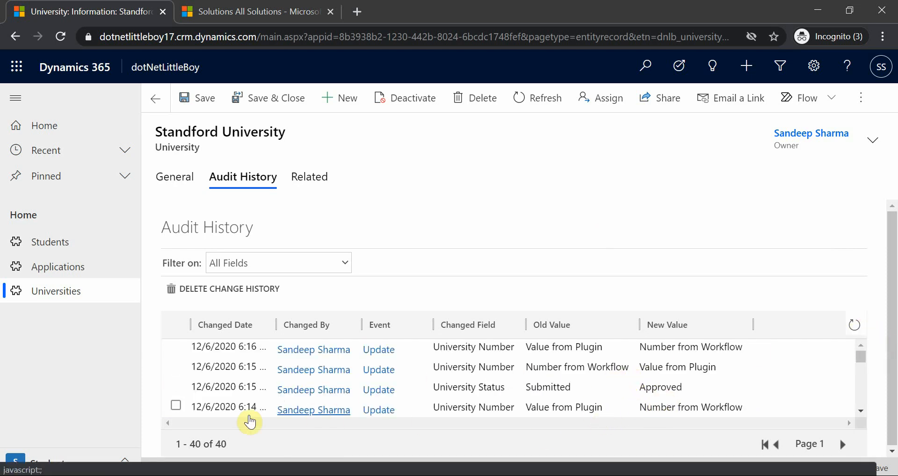
{"action": "left_click", "coordinate": [644, 363]}
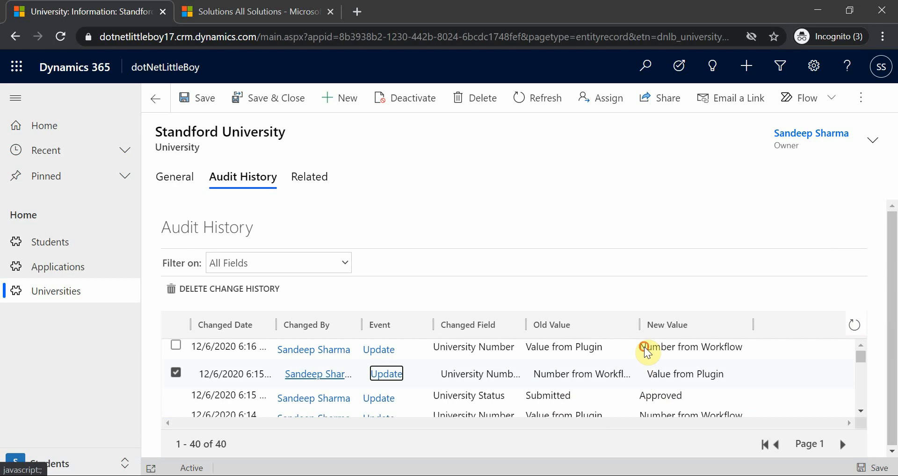
{"action": "left_click", "coordinate": [853, 325]}
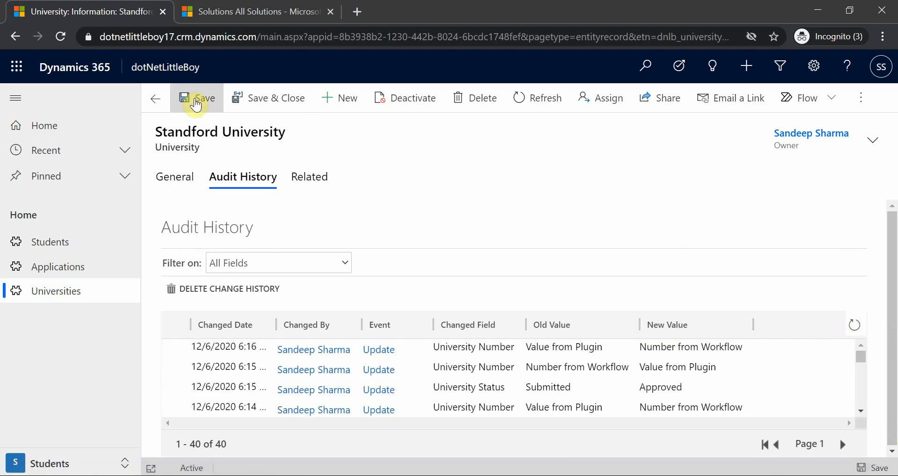
Step: Set the Standford University record's University Status to Submitted, save it, and open the audit history
{"action": "left_click", "coordinate": [170, 178]}
{"action": "left_click", "coordinate": [333, 287]}
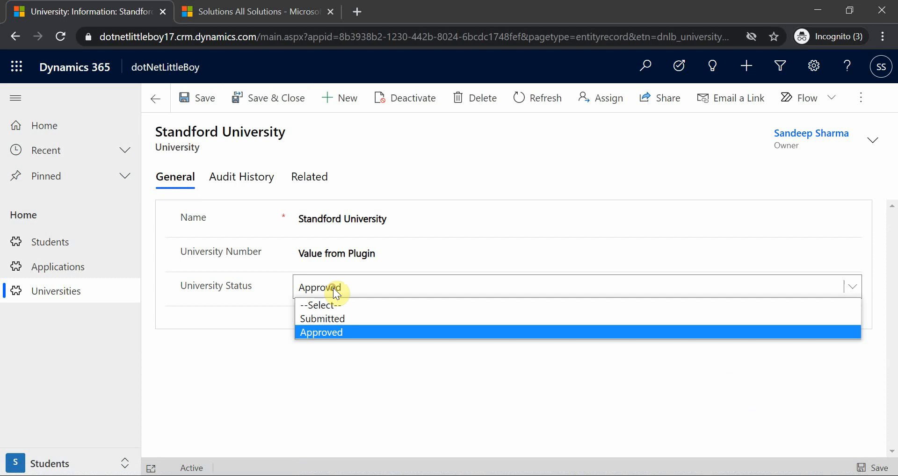
{"action": "left_click", "coordinate": [342, 317]}
{"action": "left_click", "coordinate": [200, 97]}
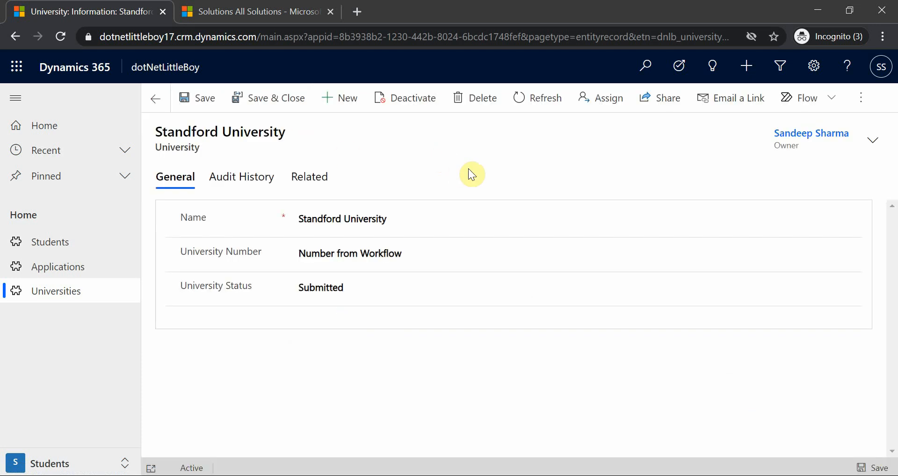
{"action": "left_click", "coordinate": [244, 177]}
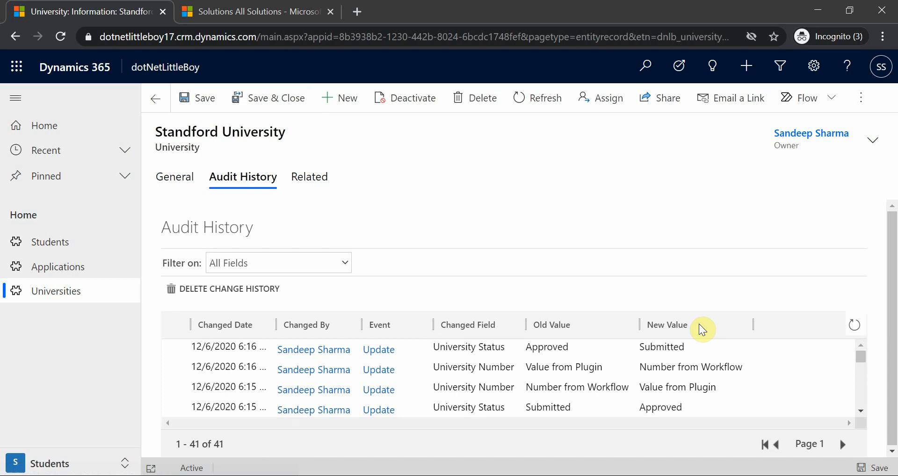
Step: Reload the audit history and examine the order of plugin and workflow University Number changes after the Submitted update
{"action": "left_click", "coordinate": [851, 326]}
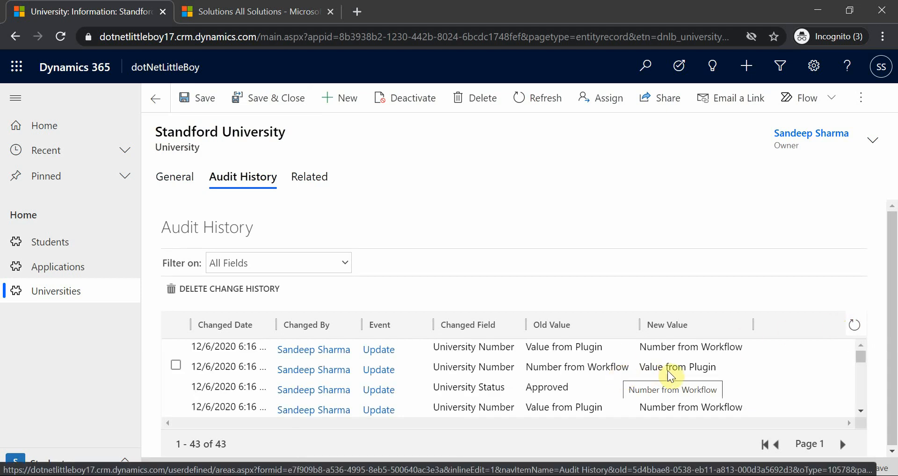
{"action": "left_click", "coordinate": [572, 372]}
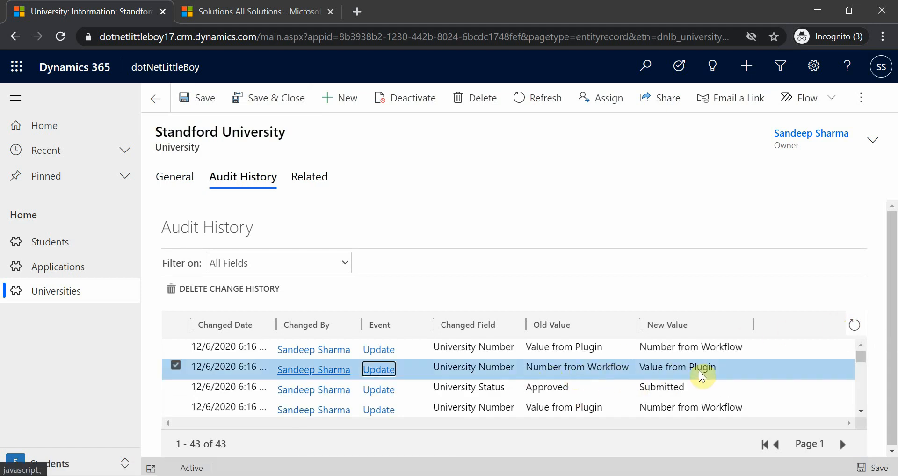
{"action": "left_click", "coordinate": [565, 347]}
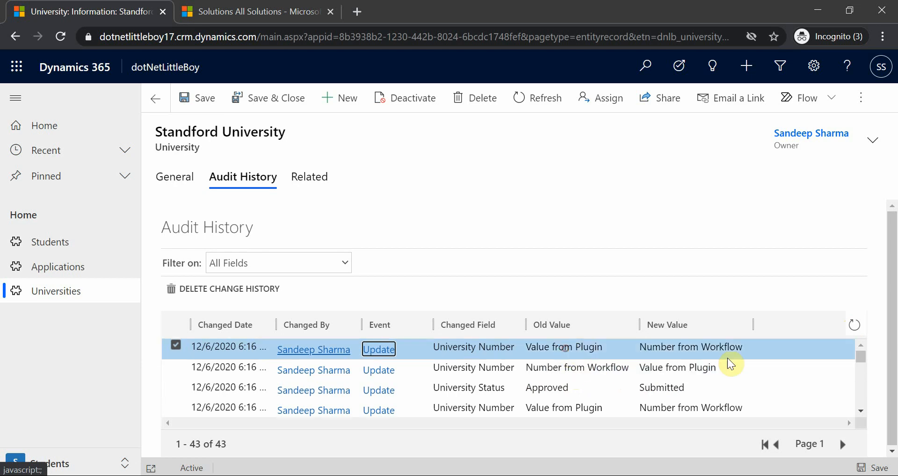
{"action": "left_click", "coordinate": [853, 325]}
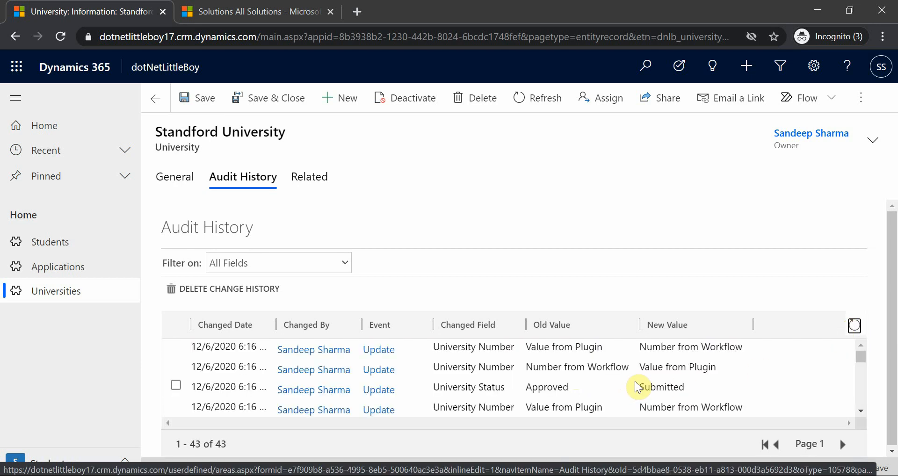
{"action": "left_click", "coordinate": [579, 367]}
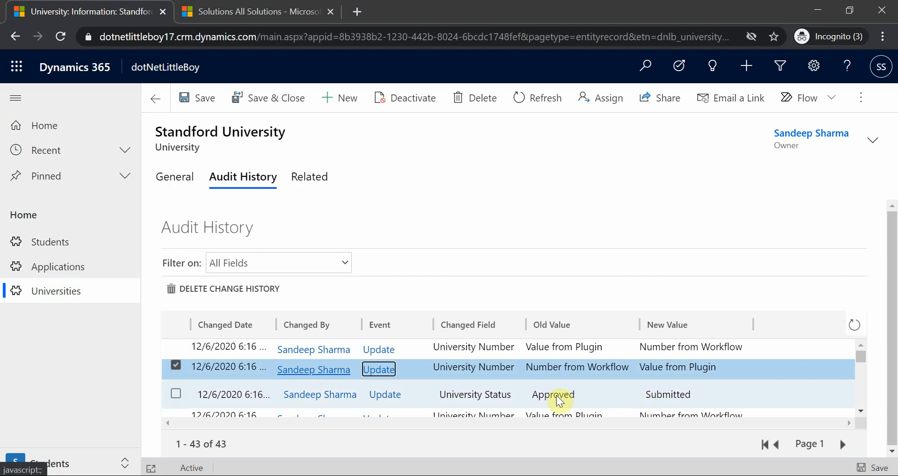
{"action": "left_click", "coordinate": [585, 394]}
{"action": "left_click", "coordinate": [548, 369]}
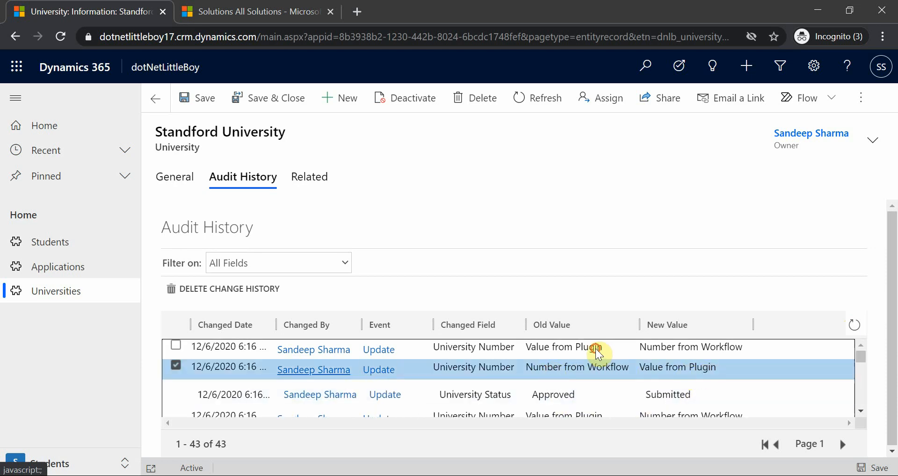
Step: Change the record's University Status back to Approved, save it, and return to the audit history
{"action": "left_click", "coordinate": [174, 179]}
{"action": "left_click", "coordinate": [327, 287]}
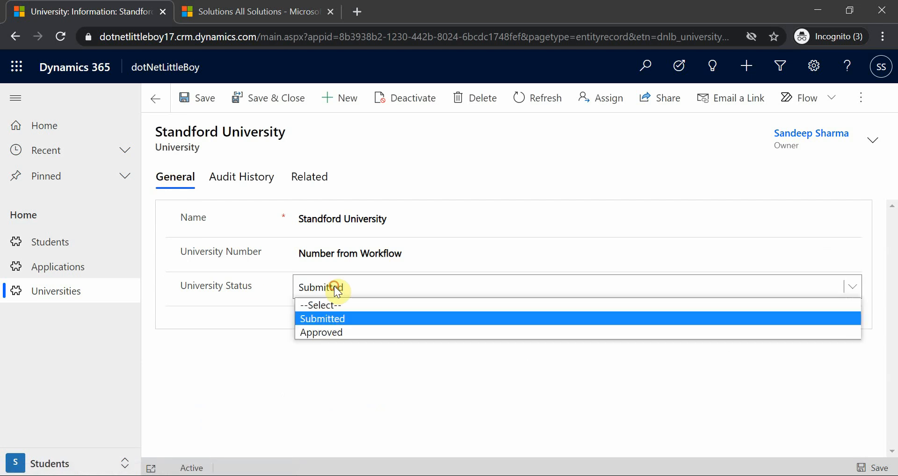
{"action": "left_click", "coordinate": [335, 333]}
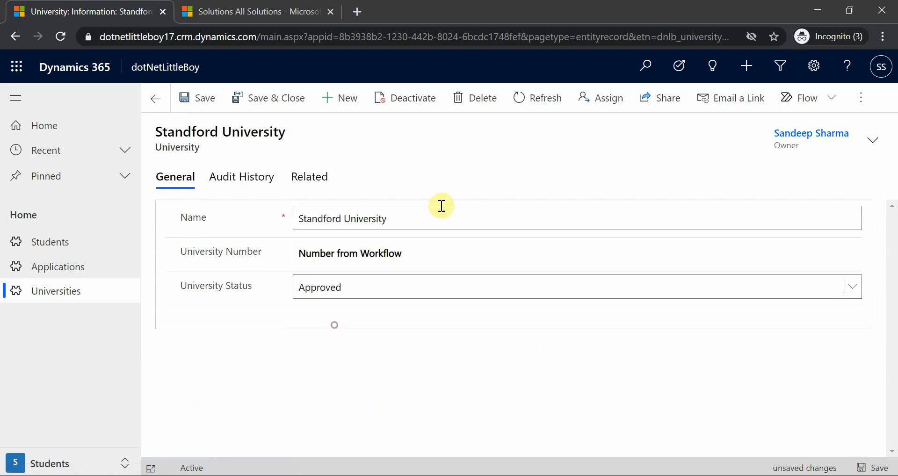
{"action": "left_click", "coordinate": [182, 98]}
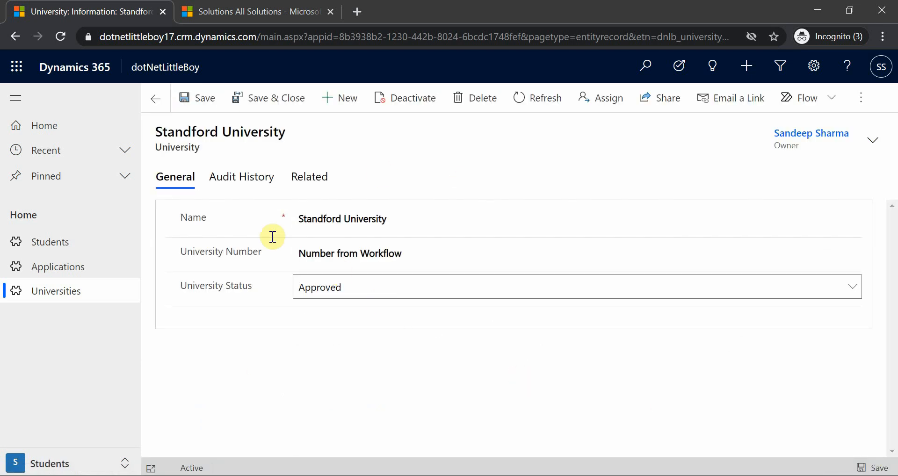
{"action": "left_click", "coordinate": [243, 177]}
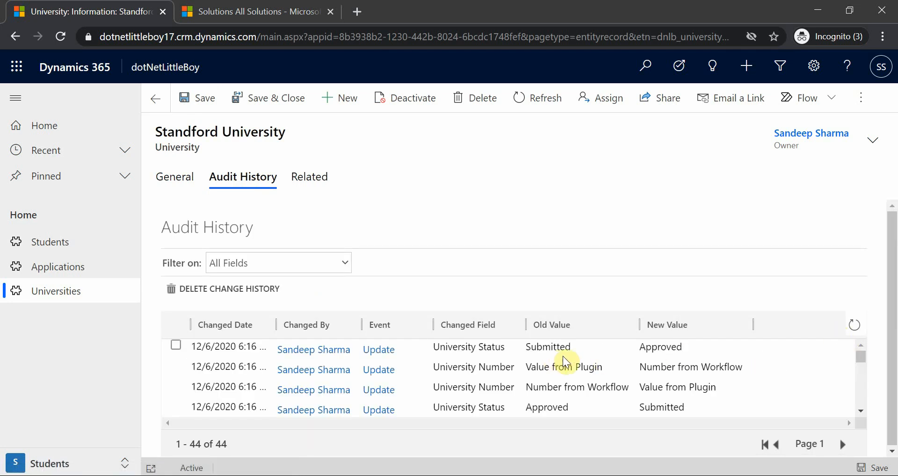
Step: Reload the audit history until both University Number changes for the Approved update are listed, and inspect the plugin's entry
{"action": "left_click", "coordinate": [853, 326]}
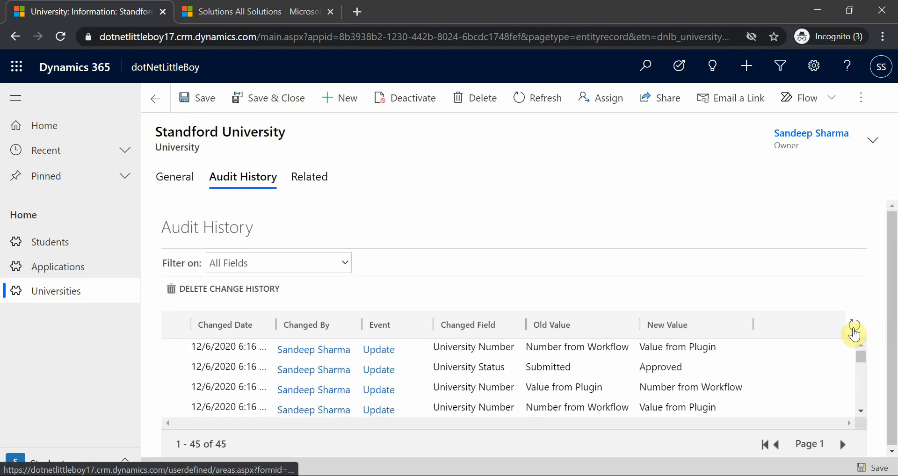
{"action": "left_click", "coordinate": [853, 333]}
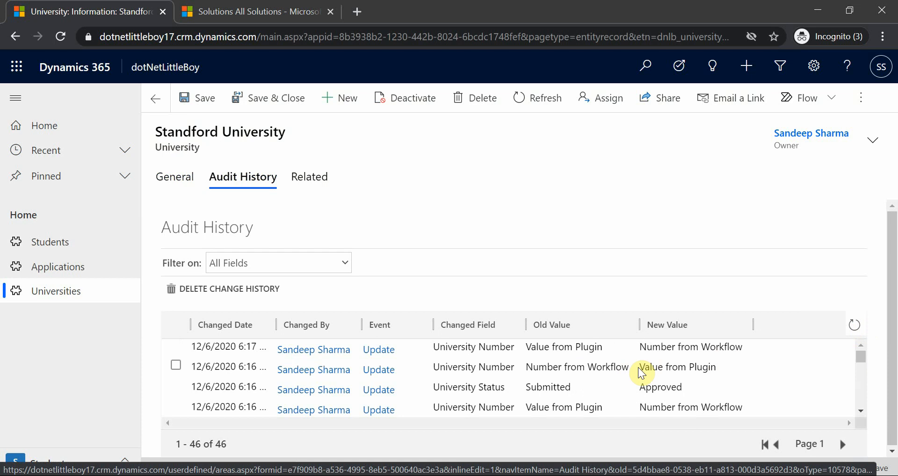
{"action": "left_click", "coordinate": [642, 369]}
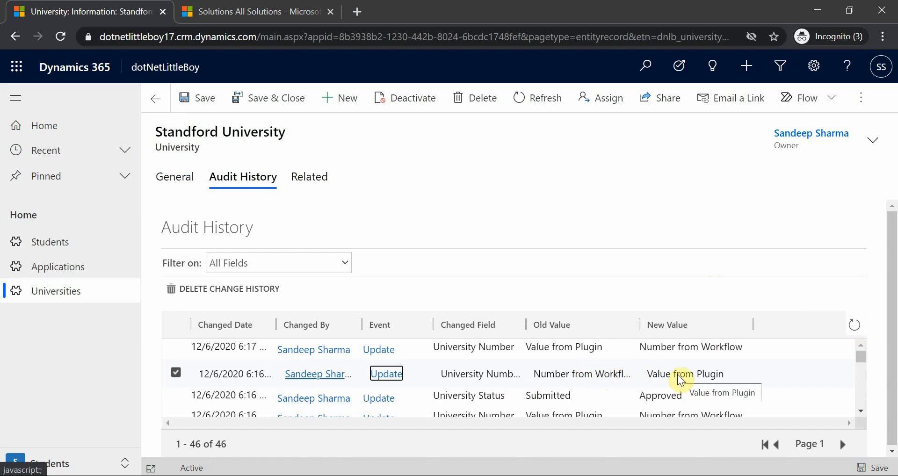
Step: Switch to the PowerPoint comparison table and enter Plugin as the Result for the Async workflow with Async PostOperation row
{"action": "key", "text": "alt+Tab"}
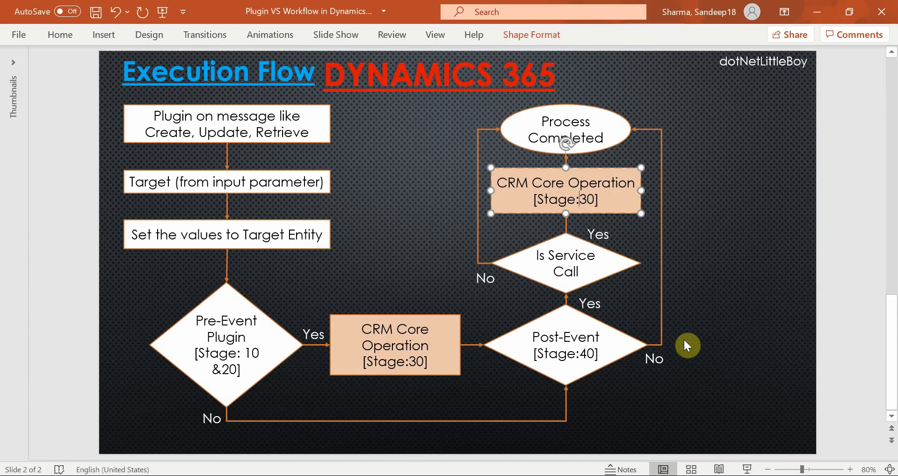
{"action": "scroll", "coordinate": [685, 355], "scroll_direction": "up", "scroll_amount": 5}
{"action": "left_click", "coordinate": [674, 351]}
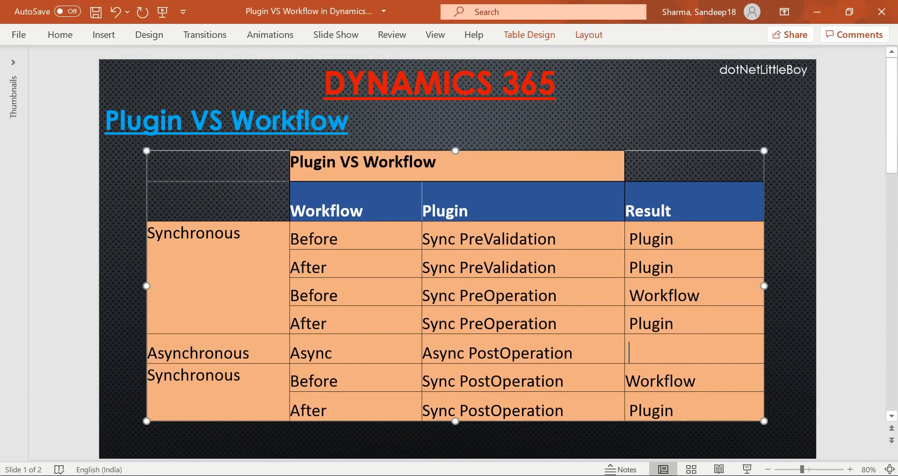
{"action": "type", "text": "Plugin"}
{"action": "left_click", "coordinate": [673, 91]}
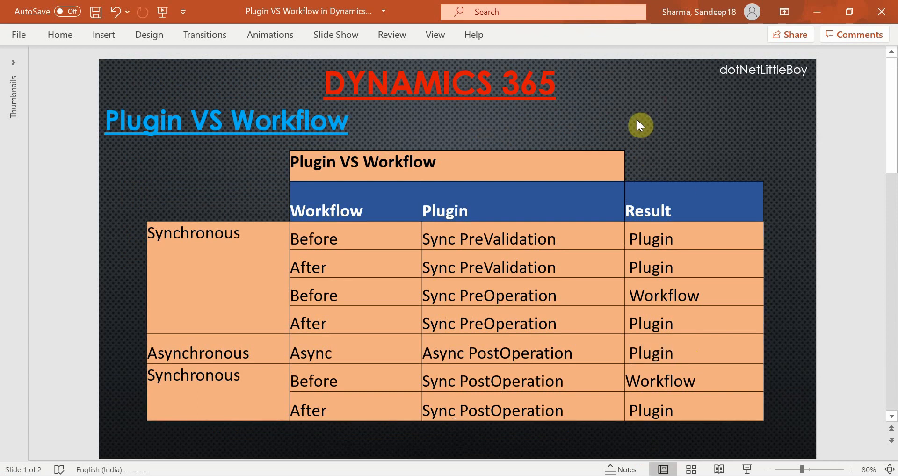